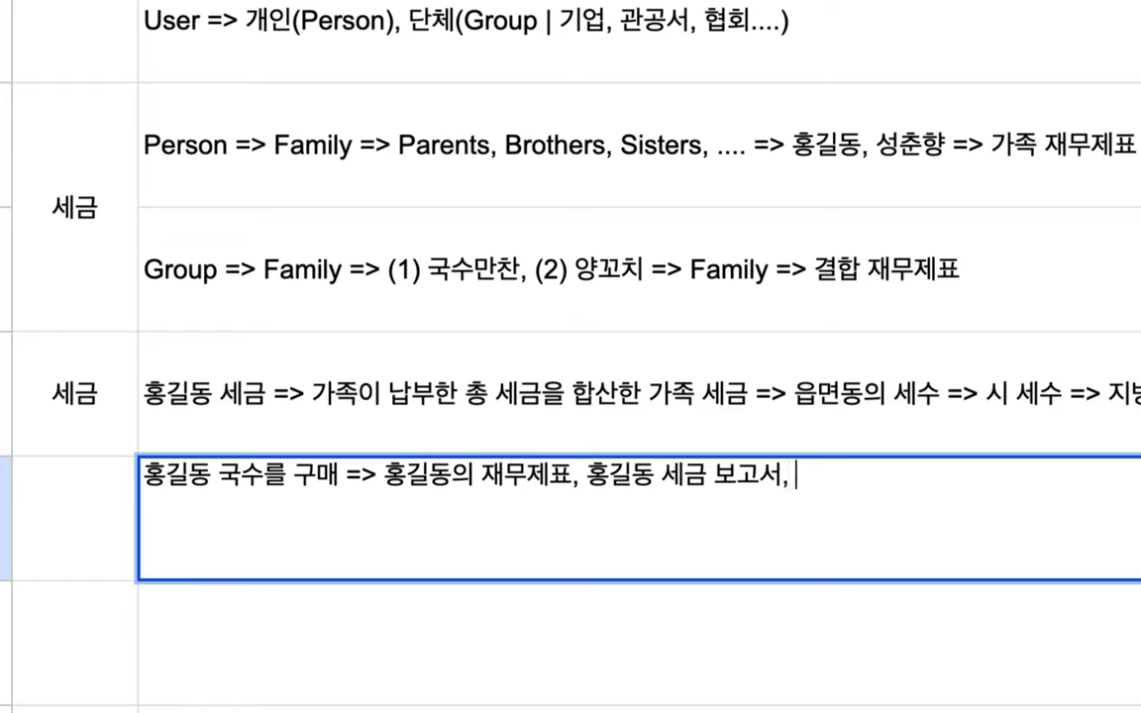
Append "가족 세금 보고서," to the report list in cell B6.
{"action": "type", "text": "재"}
{"action": "key", "text": "BackSpace"}
{"action": "type", "text": "가족 시"}
{"action": "type", "text": "세금"}
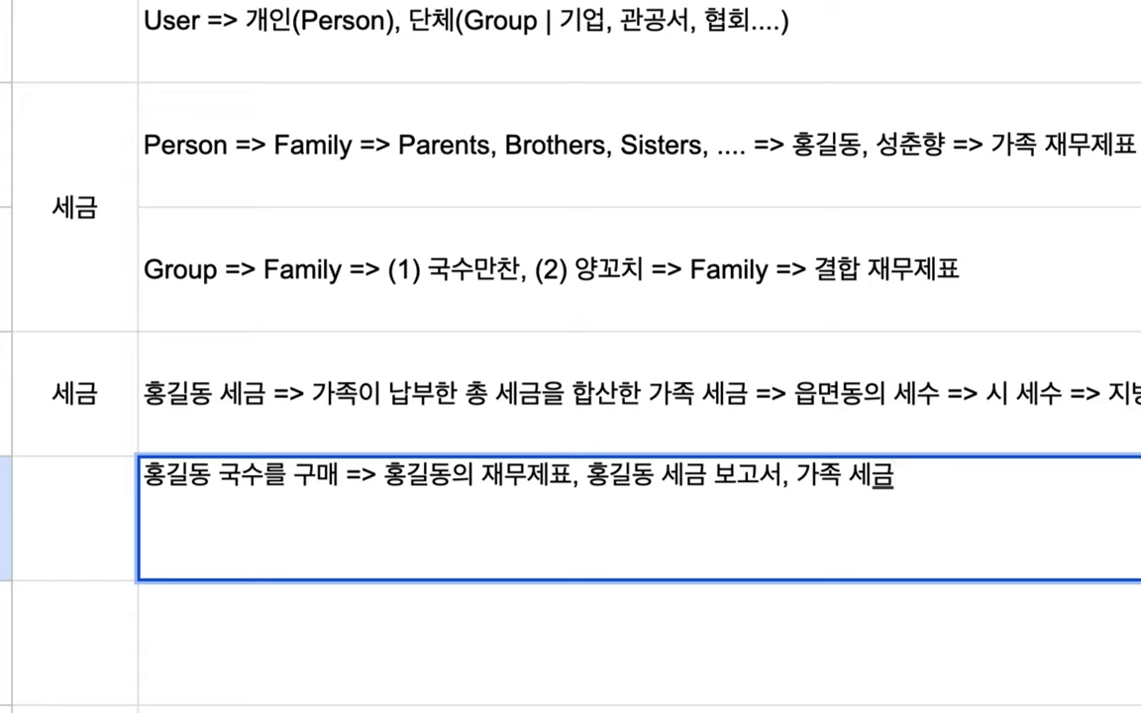
{"action": "type", "text": " ㄹ"}
{"action": "key", "text": "BackSpace"}
{"action": "key", "text": "BackSpace"}
{"action": "type", "text": "보곳"}
{"action": "type", "text": "서,"}
Continue the report list in cell B6 with "한림읍 세금 보고서, 제주시 세금 보고서,".
{"action": "left_click", "coordinate": [895, 477]}
{"action": "left_click", "coordinate": [981, 482]}
{"action": "type", "text": "한림읍 세금 보고서, "}
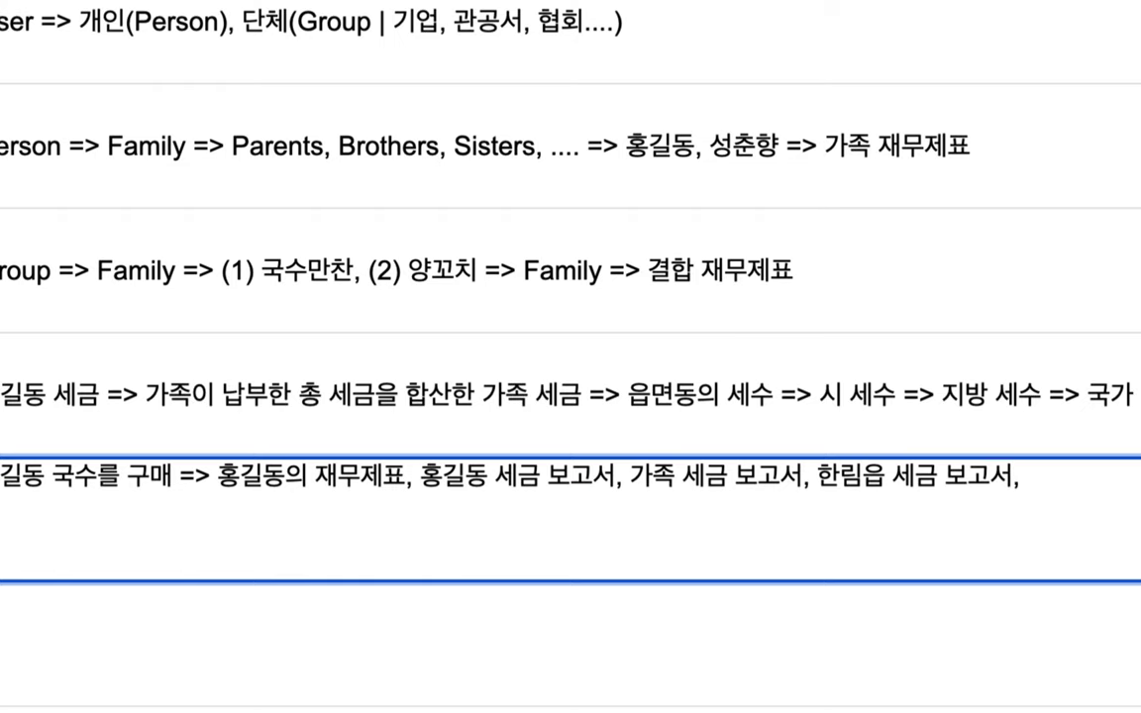
{"action": "type", "text": "제수"}
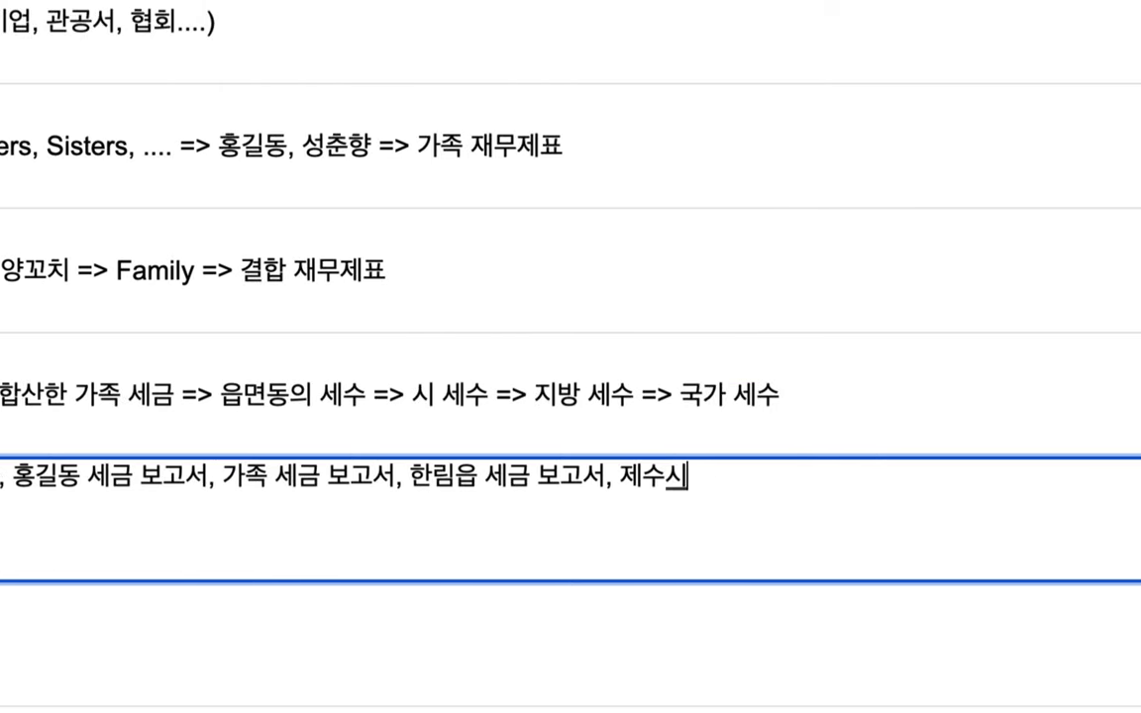
{"action": "key", "text": "BackSpace"}
{"action": "type", "text": "주시 세금 보곳"}
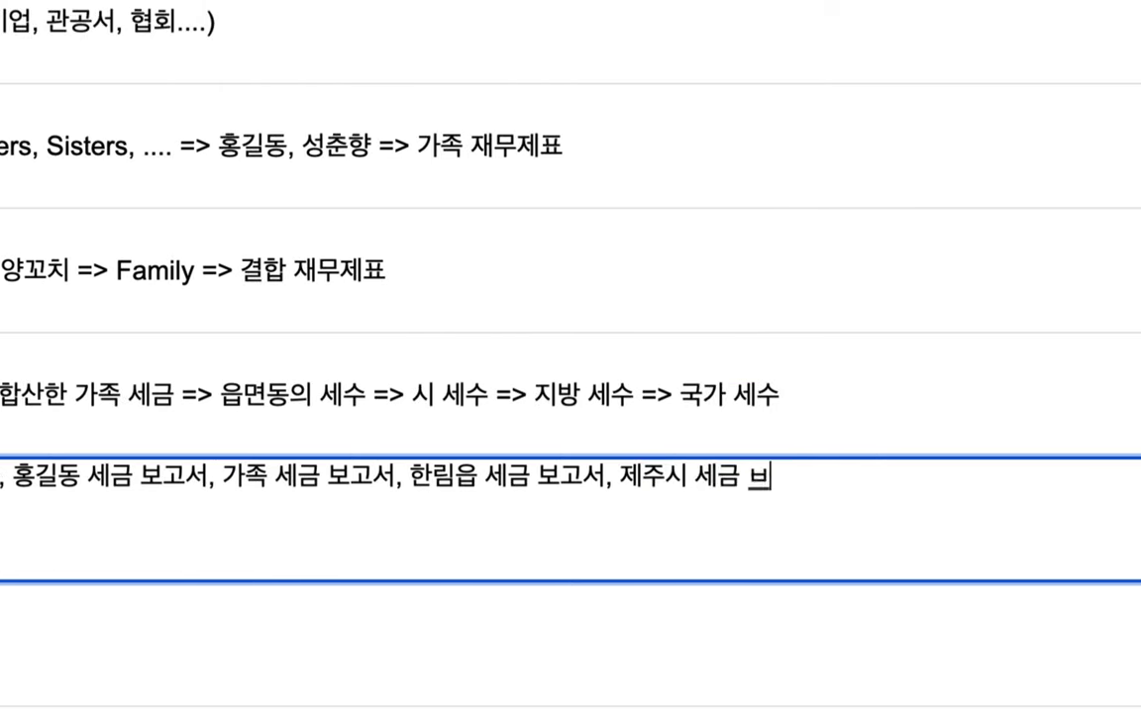
{"action": "type", "text": "ㅔ"}
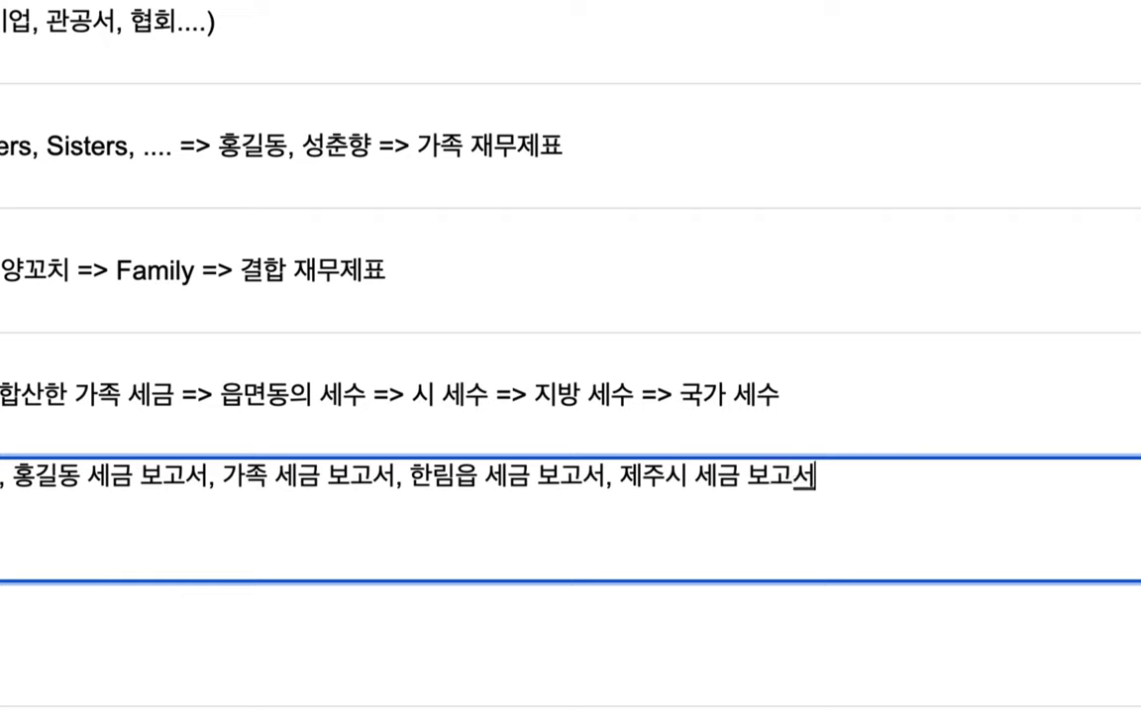
{"action": "key", "text": "BackSpace"}
{"action": "type", "text": "ㅓ, "}
Complete the list in cell B6 with "제주도 세금 보고서, 한국 세금 보고서".
{"action": "type", "text": "제주도"}
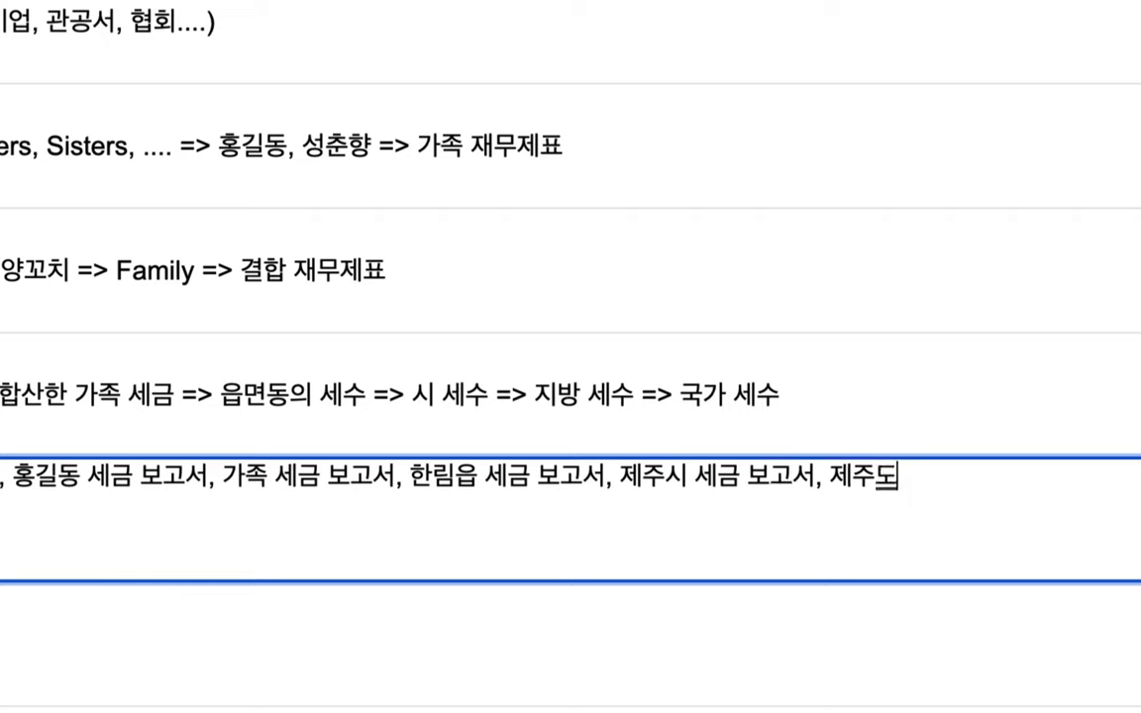
{"action": "type", "text": " 세금 보고서"}
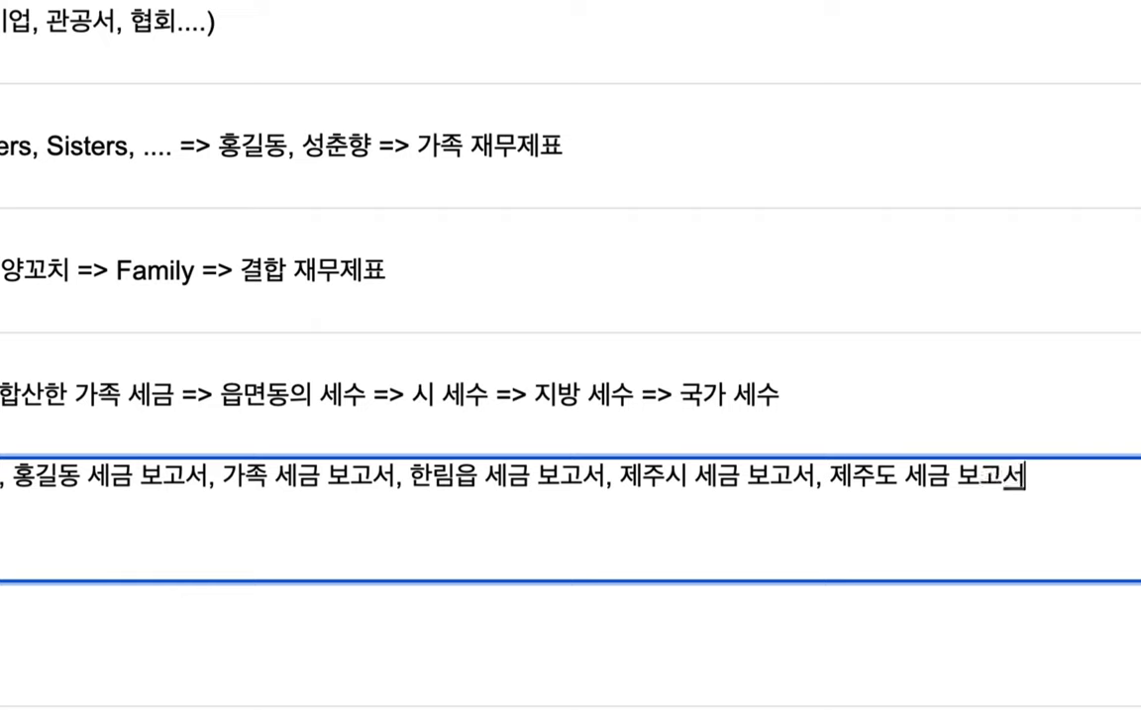
{"action": "type", "text": ", 한국 "}
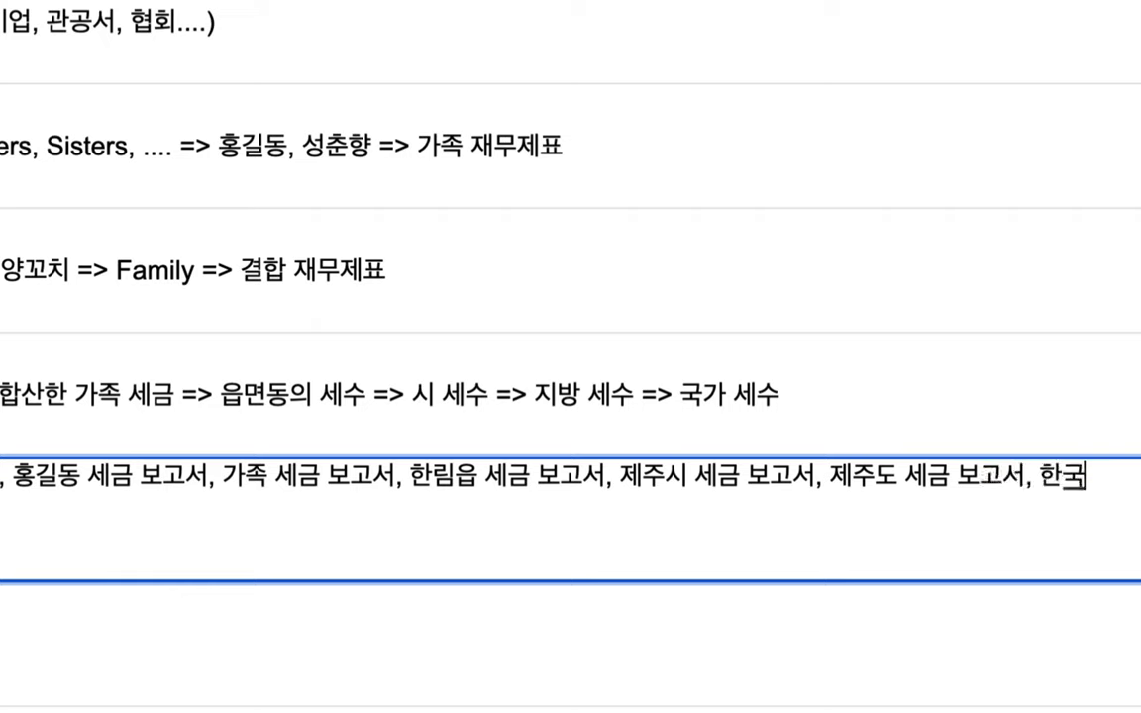
{"action": "type", "text": "세금"}
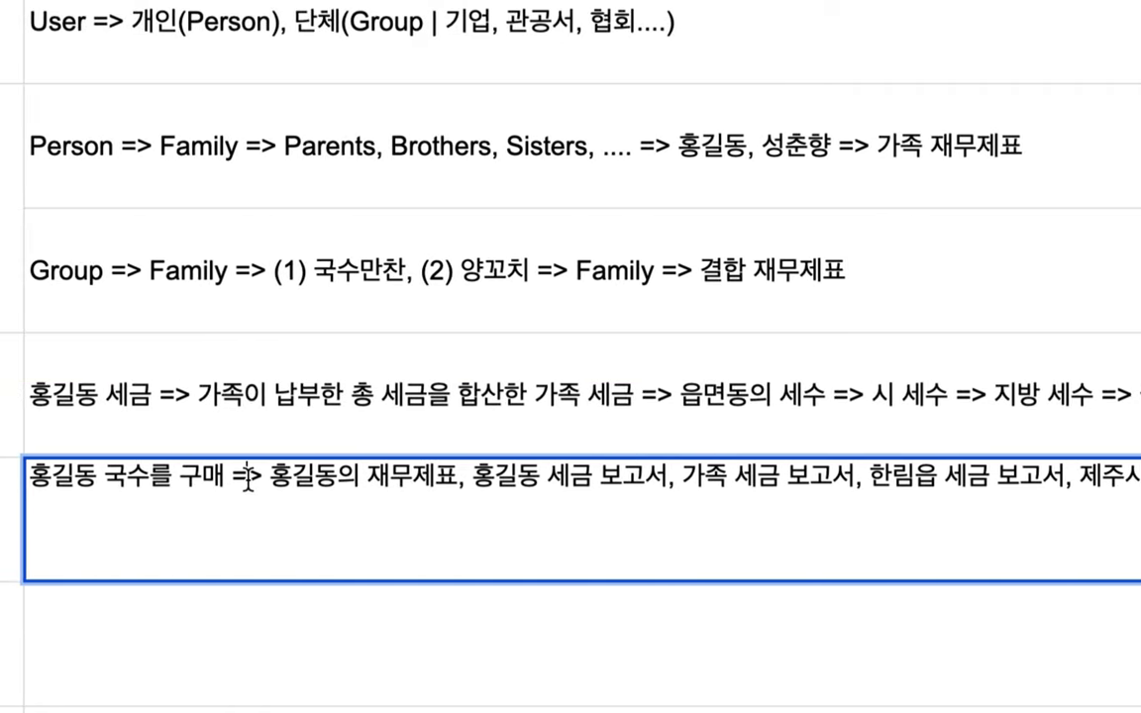
Copy the report list in cell B6 and paste it after "국수만찬 =>" on a new second line of the same cell.
{"action": "left_click_drag", "start_coordinate": [244, 478], "coordinate": [256, 515]}
{"action": "key", "text": "ctrl+c"}
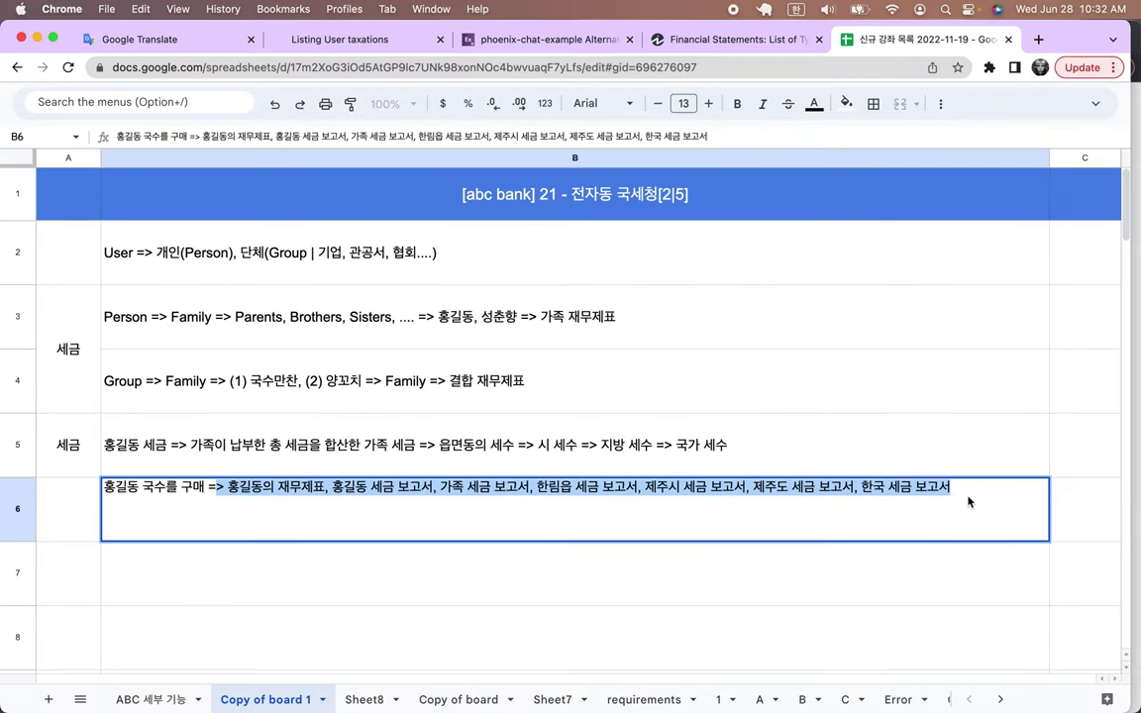
{"action": "left_click", "coordinate": [966, 489]}
{"action": "key", "text": "alt+Return"}
{"action": "type", "text": "귦"}
{"action": "key", "text": "BackSpace"}
{"action": "key", "text": "BackSpace"}
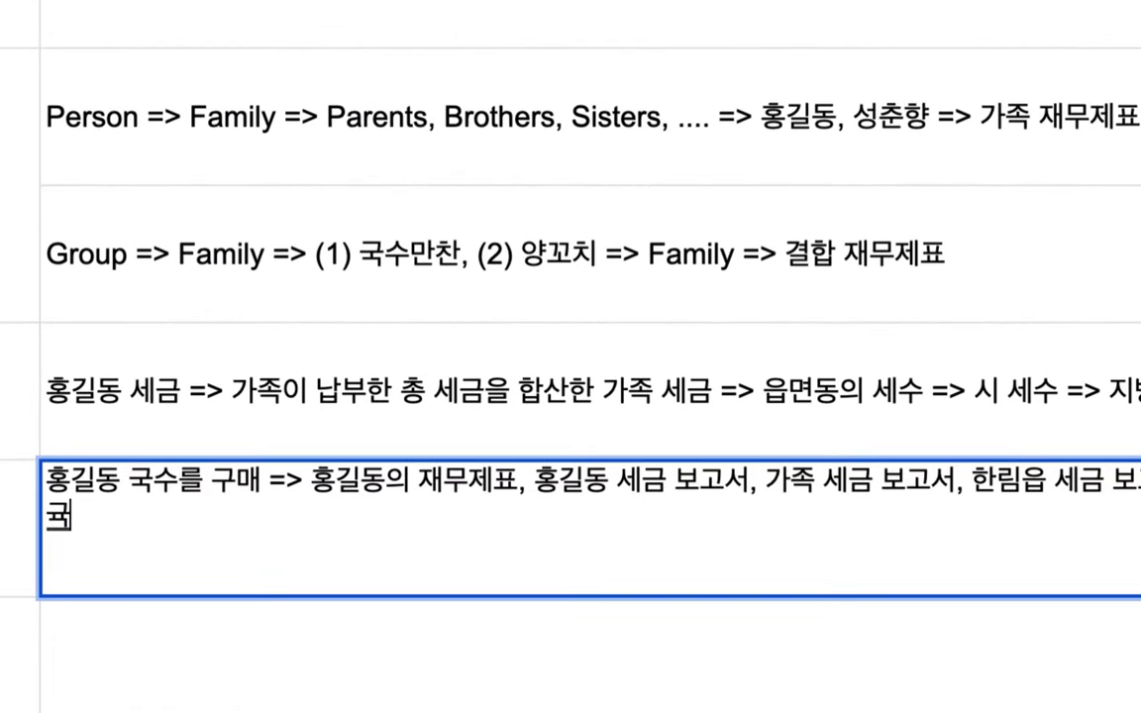
{"action": "type", "text": "국수만찬"}
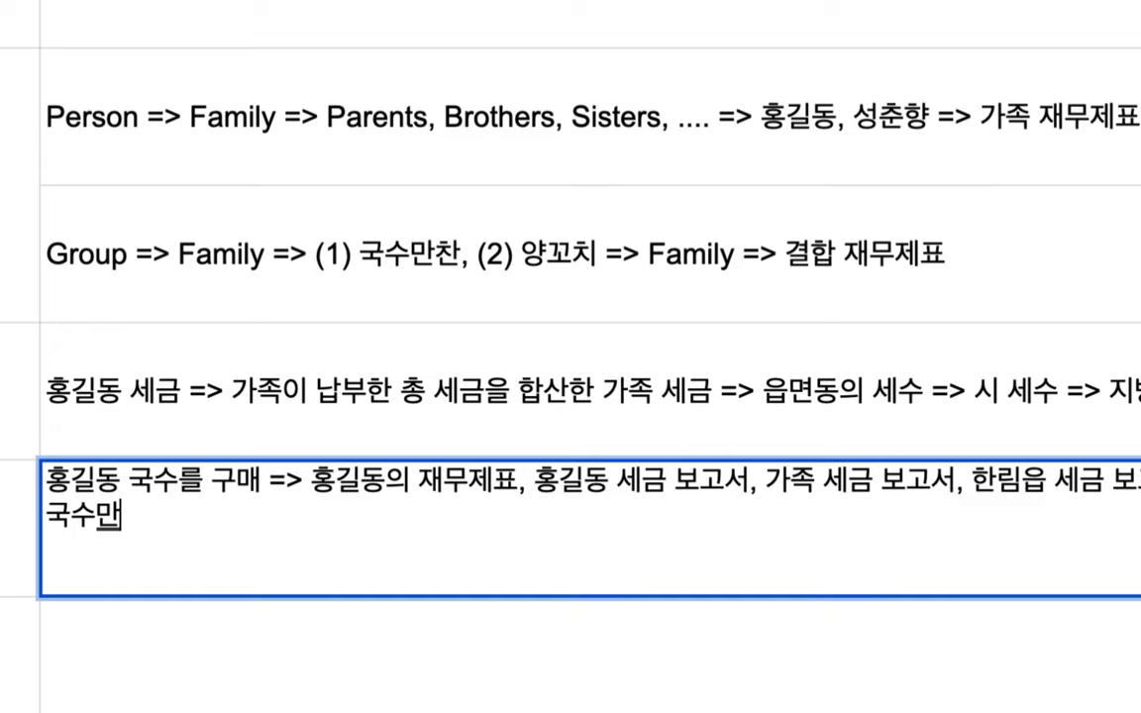
{"action": "type", "text": " =>"}
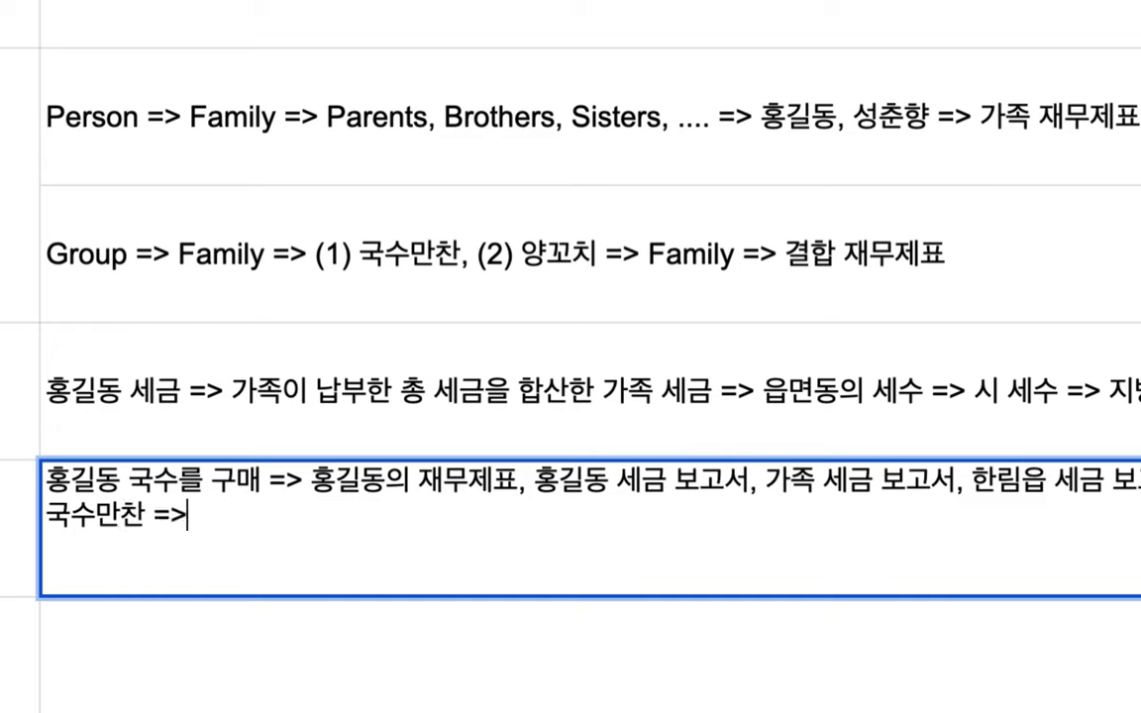
{"action": "key", "text": "ctrl+v"}
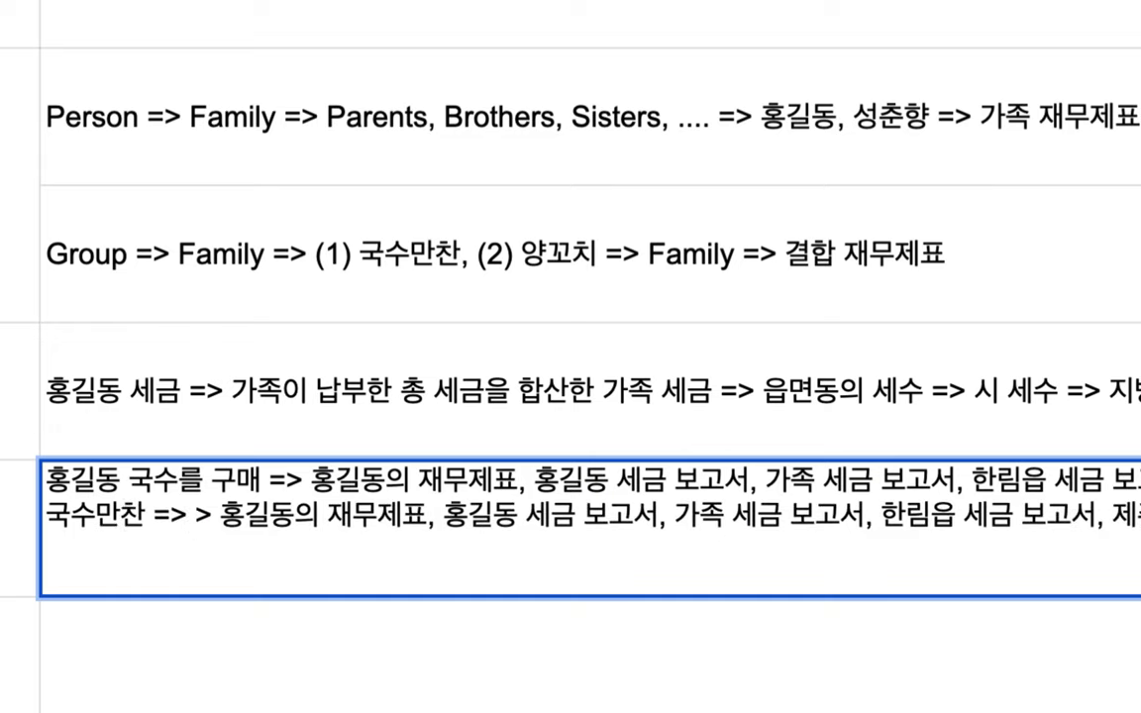
Replace the person's name with 국수만찬 in the second line's 재무제표 and 세금 보고서 entries, remove the stray ">", and commit the cell.
{"action": "left_click", "coordinate": [195, 515]}
{"action": "left_click", "coordinate": [291, 522], "text": "shift"}
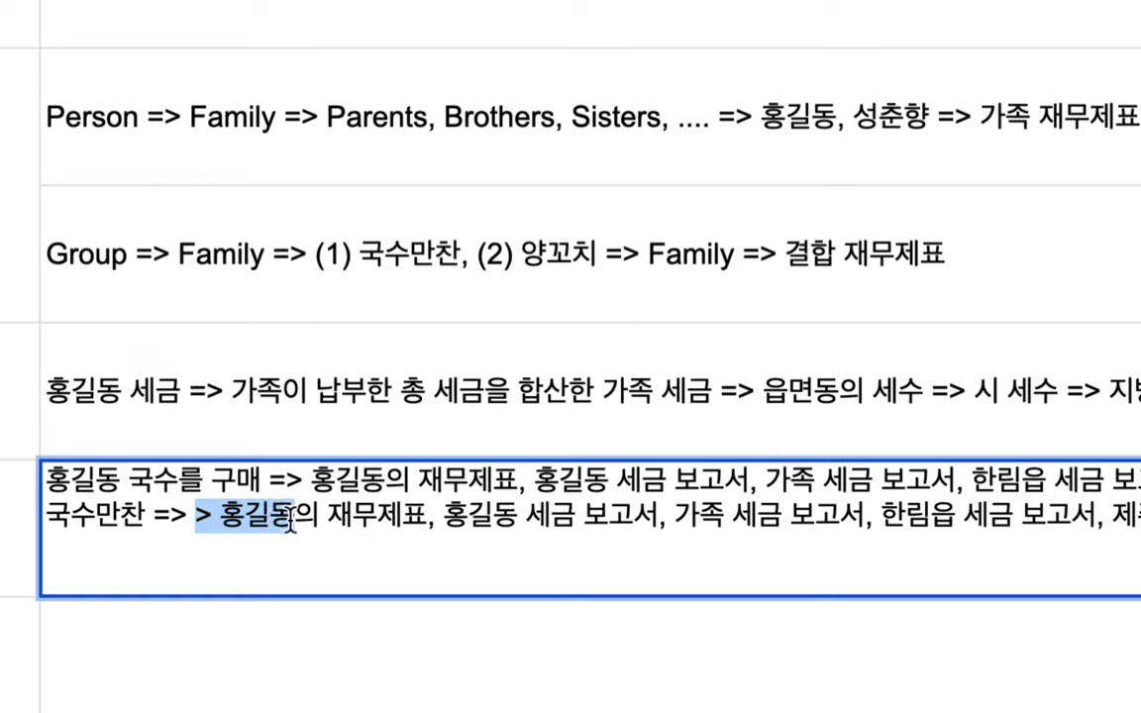
{"action": "type", "text": "국수만찬"}
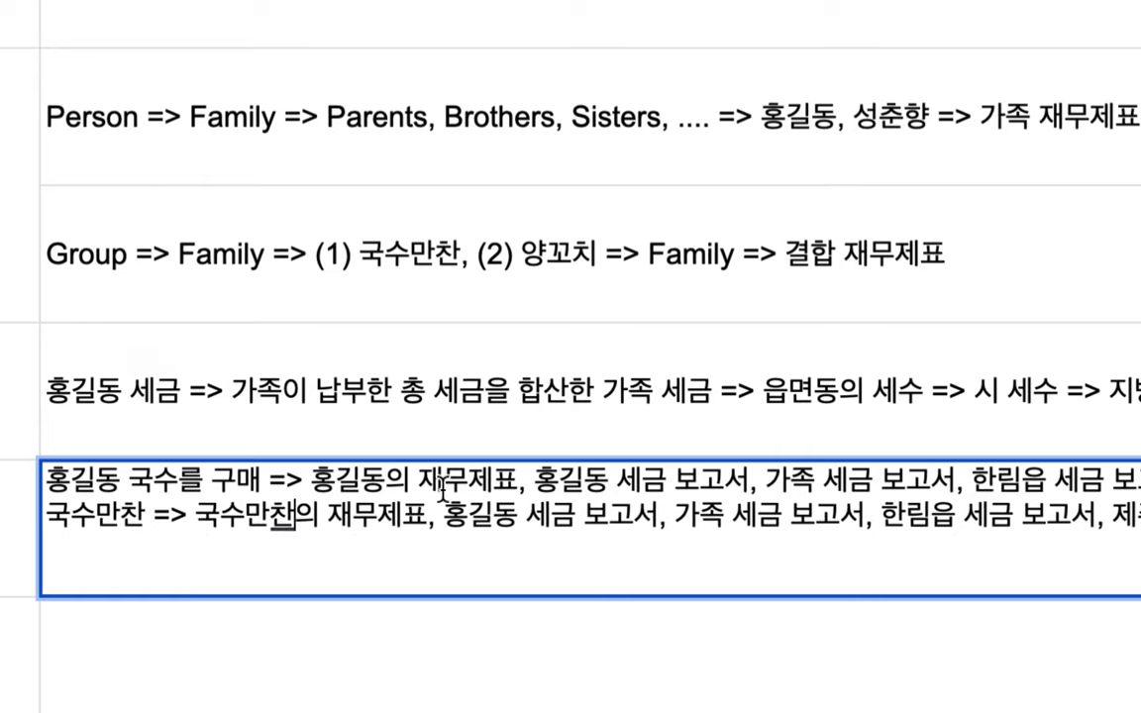
{"action": "double_click", "coordinate": [458, 514]}
{"action": "type", "text": "국수만찬"}
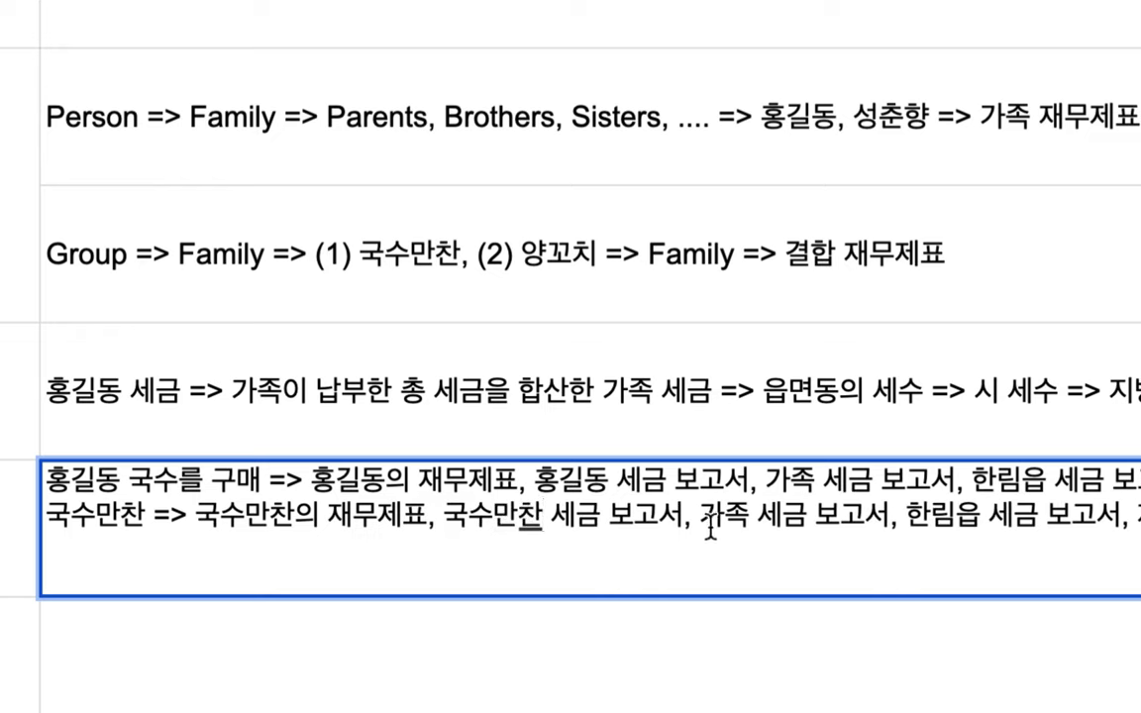
{"action": "left_click_drag", "start_coordinate": [701, 517], "coordinate": [750, 525]}
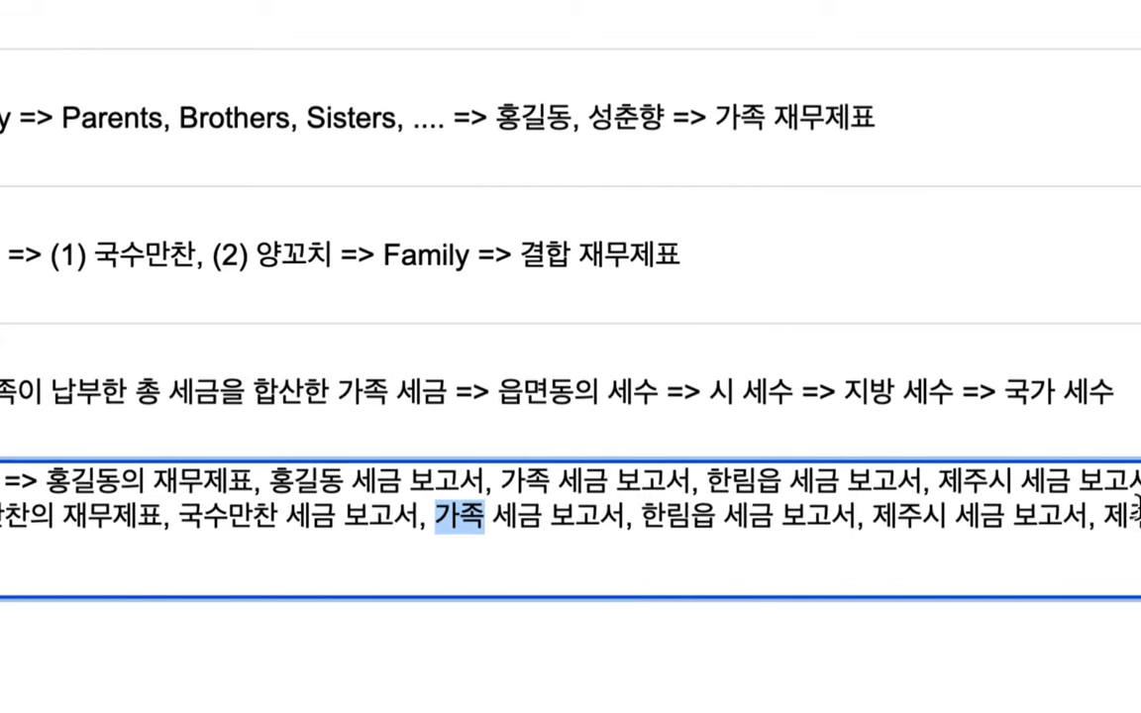
{"action": "left_click_drag", "start_coordinate": [953, 517], "coordinate": [1039, 518]}
{"action": "left_click_drag", "start_coordinate": [772, 518], "coordinate": [1099, 525]}
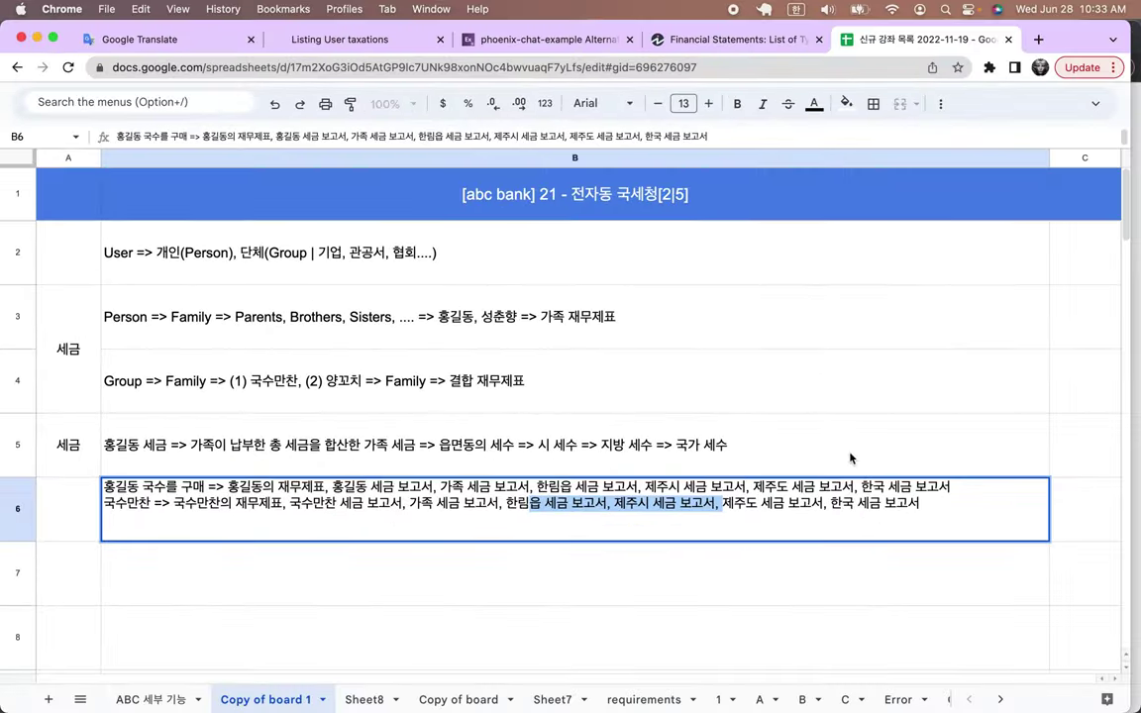
{"action": "left_click", "coordinate": [951, 246]}
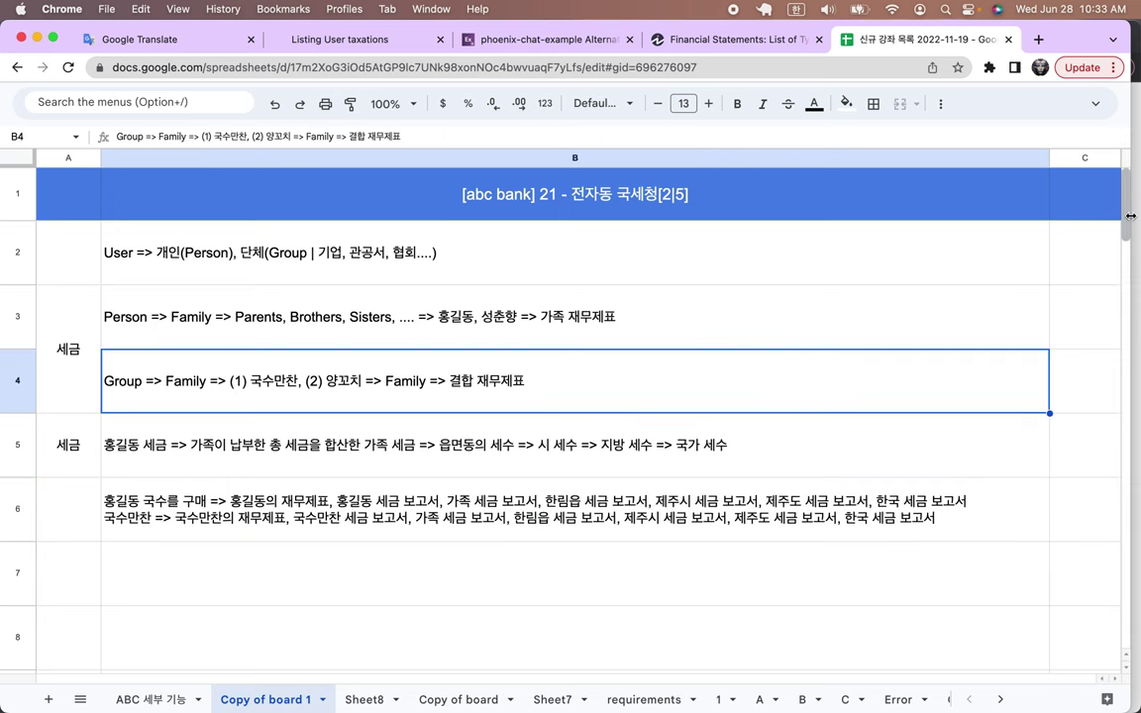
Narrow the spreadsheet window to half width, view the Family, County and Nation taxations, and compare Nation Taxations with the Incognito window.
{"action": "left_click_drag", "start_coordinate": [1131, 215], "coordinate": [621, 268]}
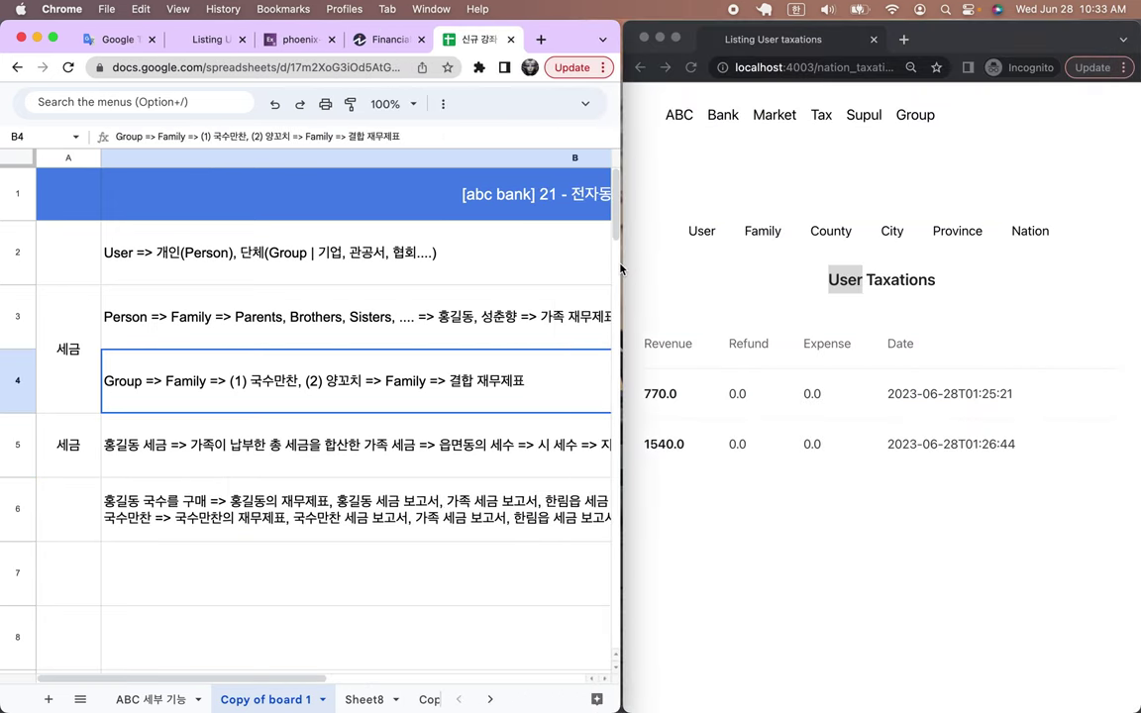
{"action": "left_click", "coordinate": [191, 36]}
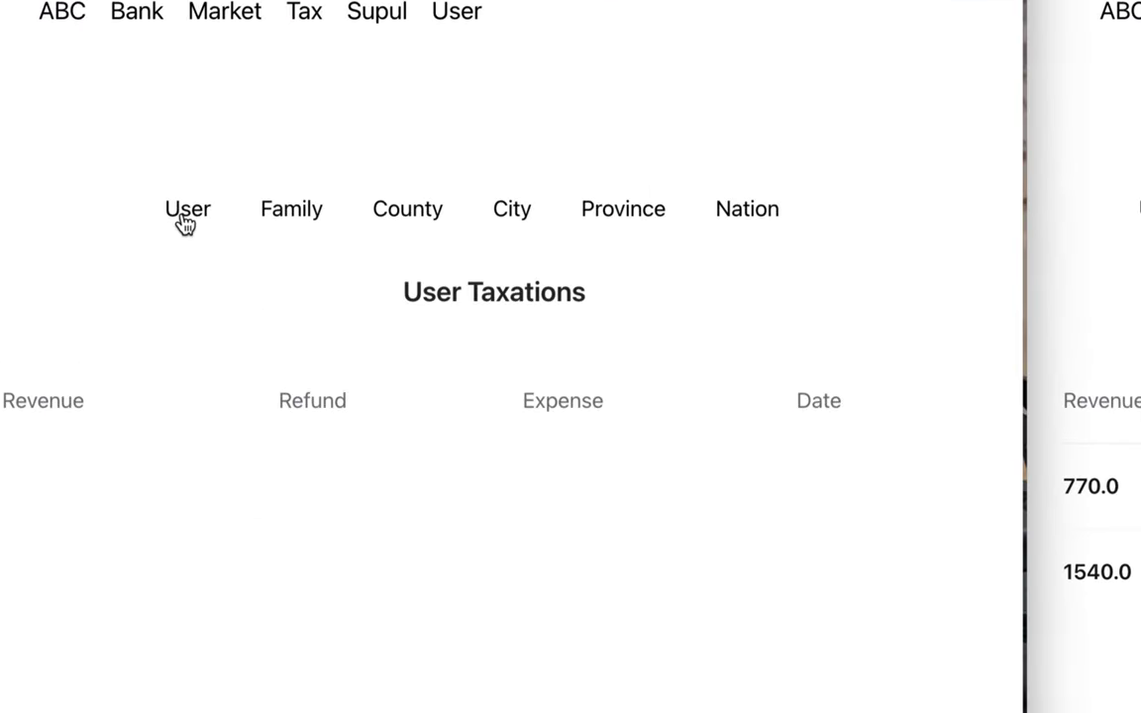
{"action": "left_click", "coordinate": [295, 213]}
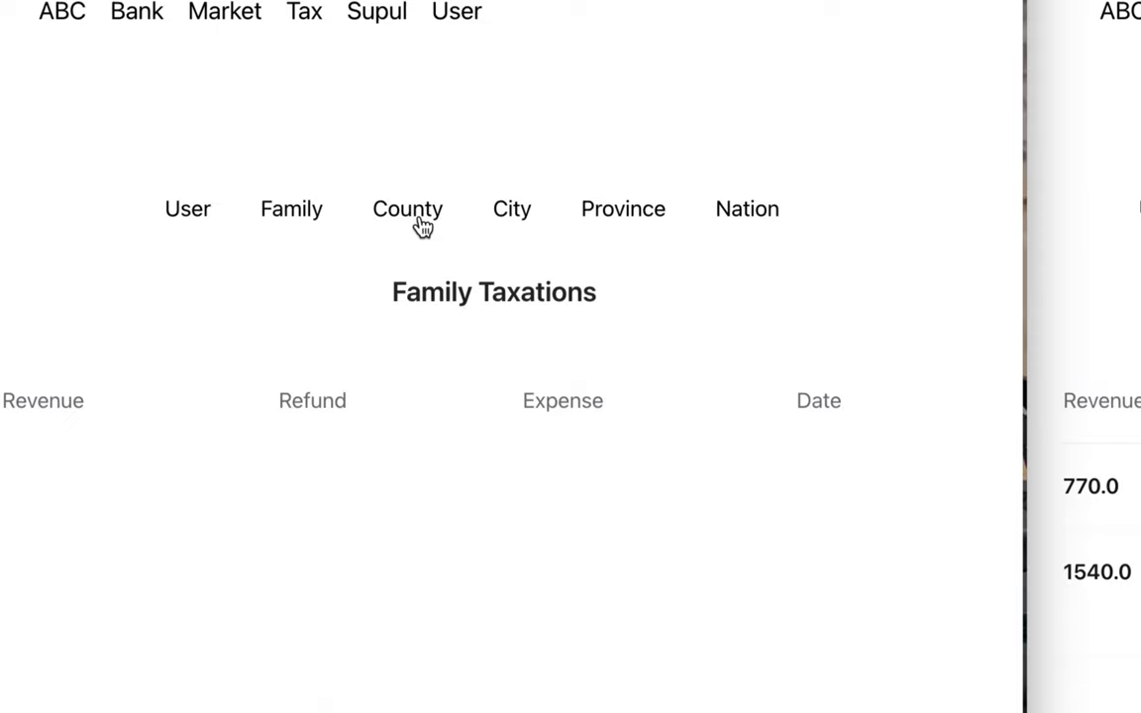
{"action": "left_click", "coordinate": [420, 216]}
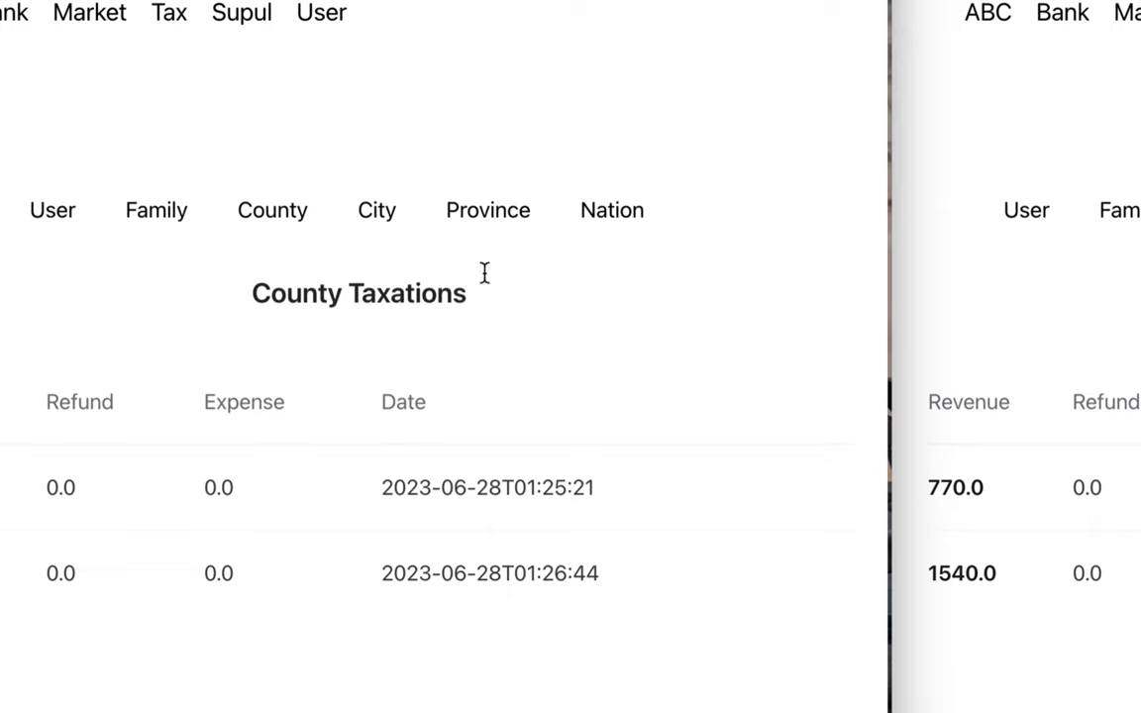
{"action": "left_click", "coordinate": [629, 218]}
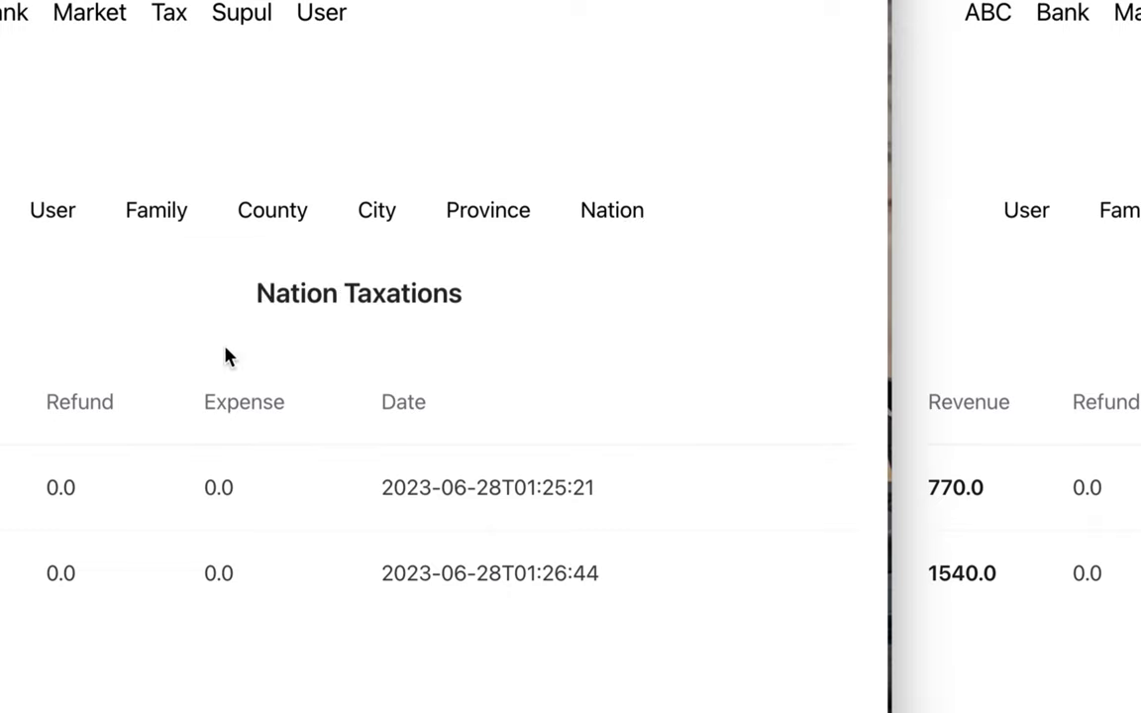
{"action": "left_click_drag", "start_coordinate": [256, 307], "coordinate": [489, 306]}
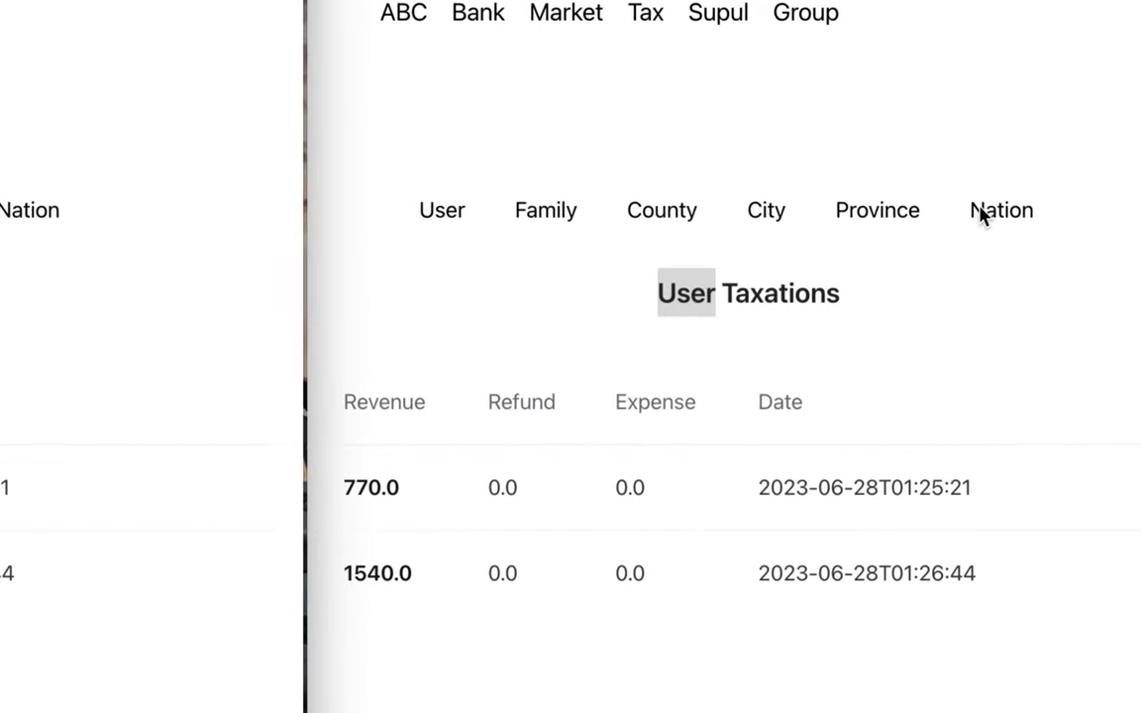
{"action": "left_click", "coordinate": [980, 216]}
{"action": "left_click_drag", "start_coordinate": [646, 295], "coordinate": [844, 298]}
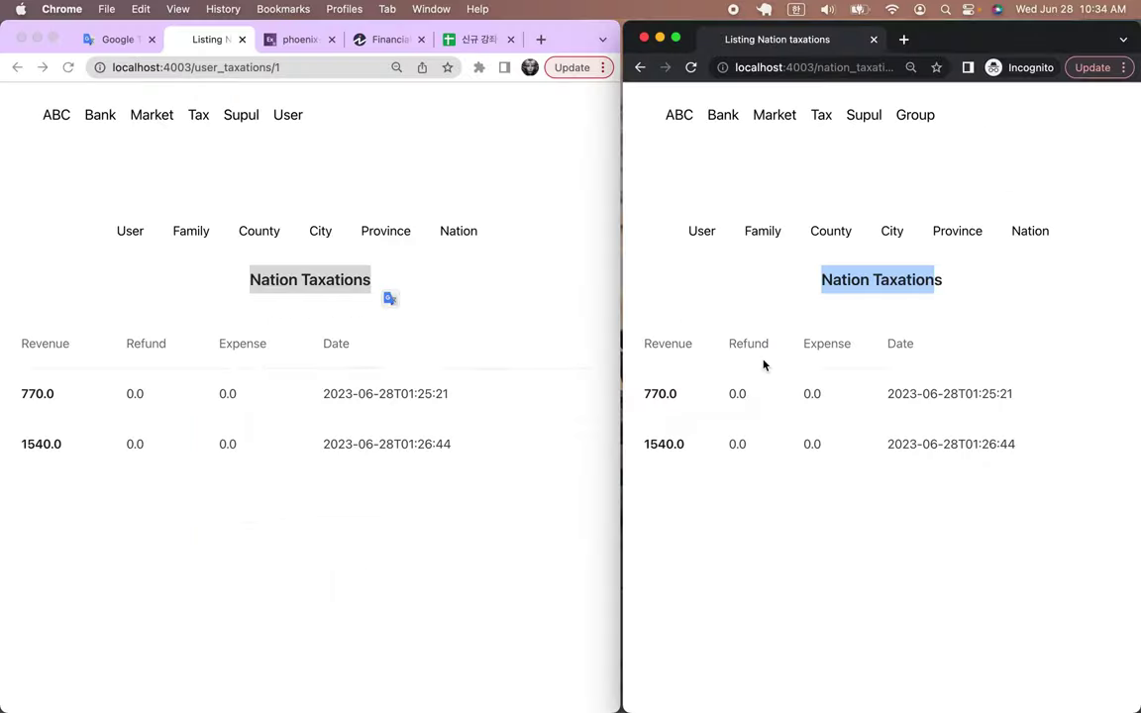
Return to the spreadsheet, widen its window again, and enter "Revenue => 세금 수입" in cell B7.
{"action": "left_click", "coordinate": [476, 41]}
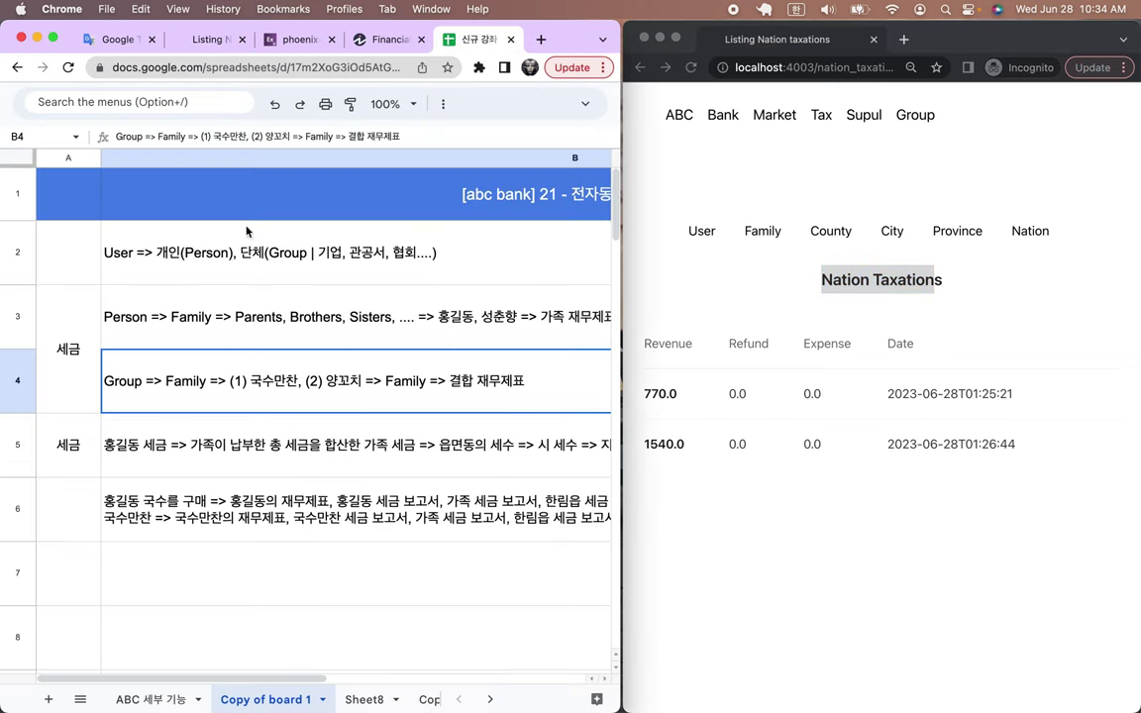
{"action": "double_click", "coordinate": [622, 337]}
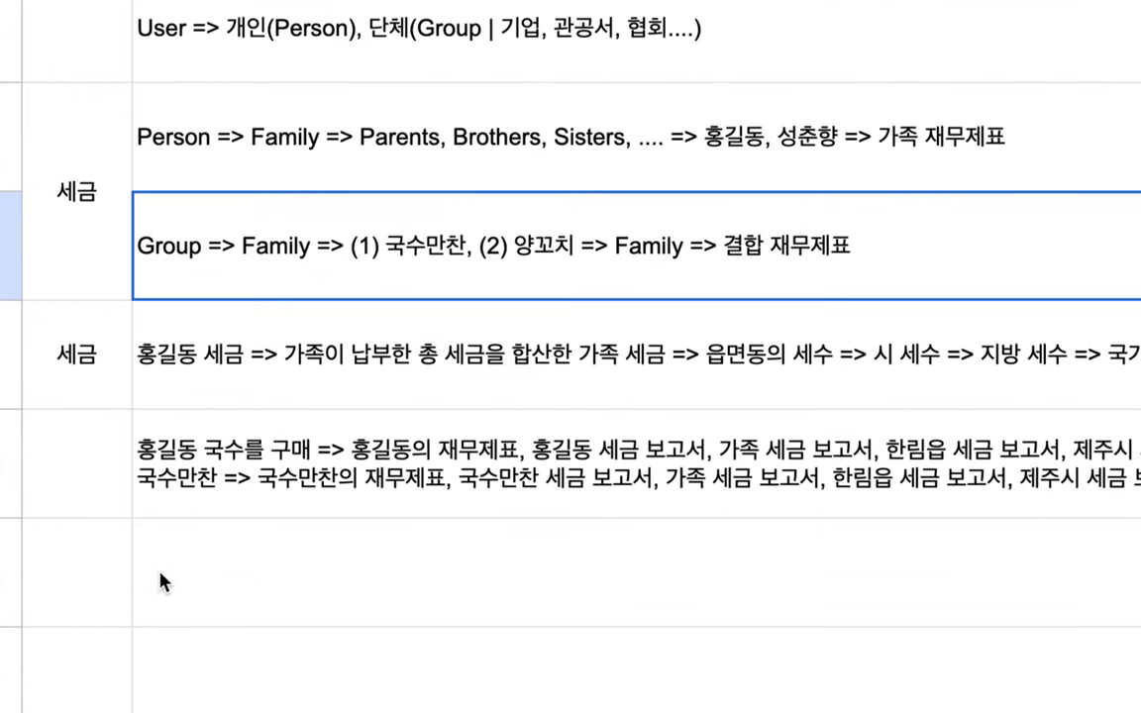
{"action": "double_click", "coordinate": [127, 576]}
{"action": "type", "text": "ㄲ"}
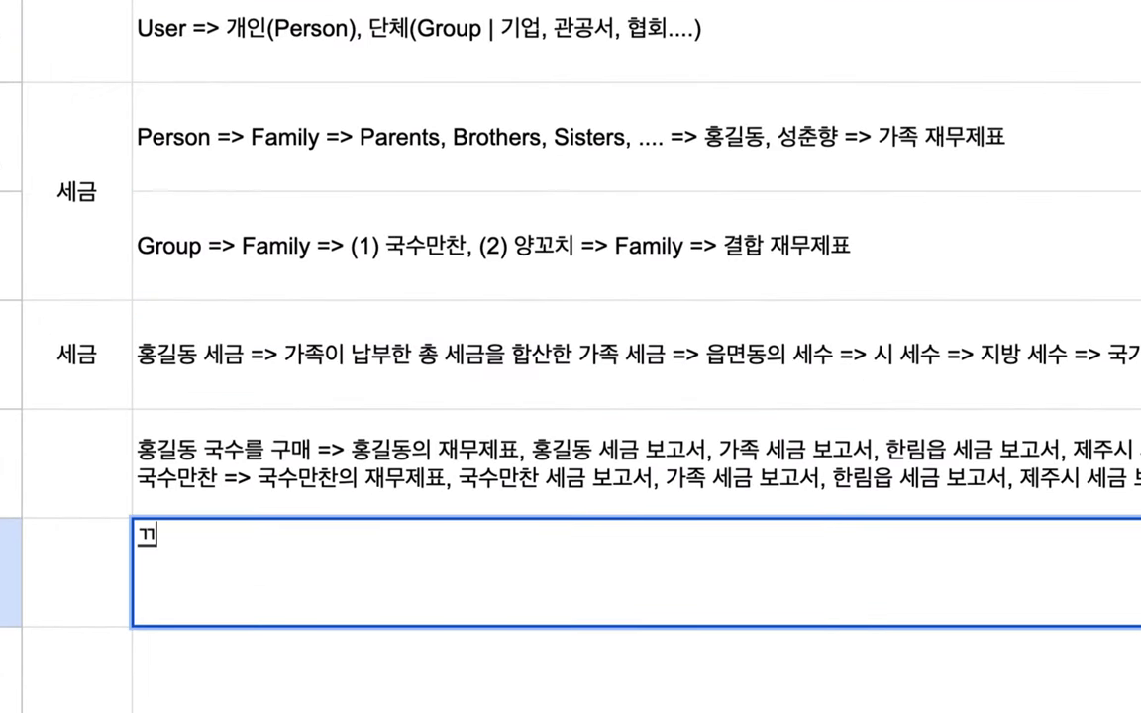
{"action": "key", "text": "BackSpace"}
{"action": "type", "text": "Revenue ="}
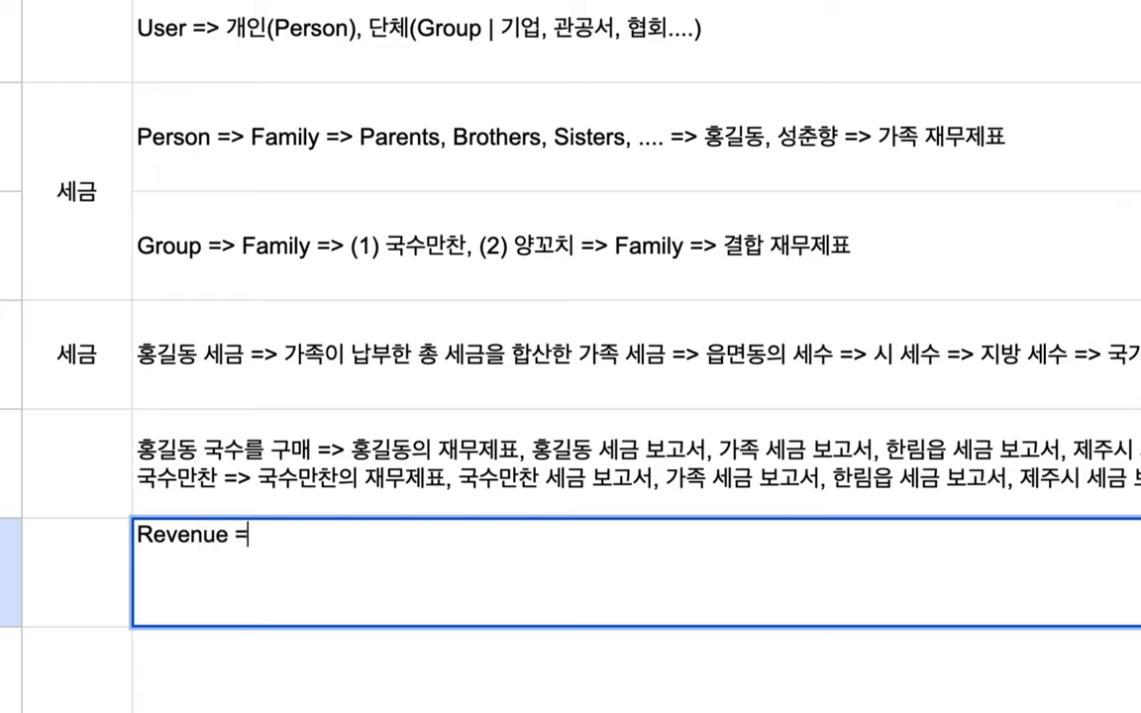
{"action": "type", "text": "> 세금 수비"}
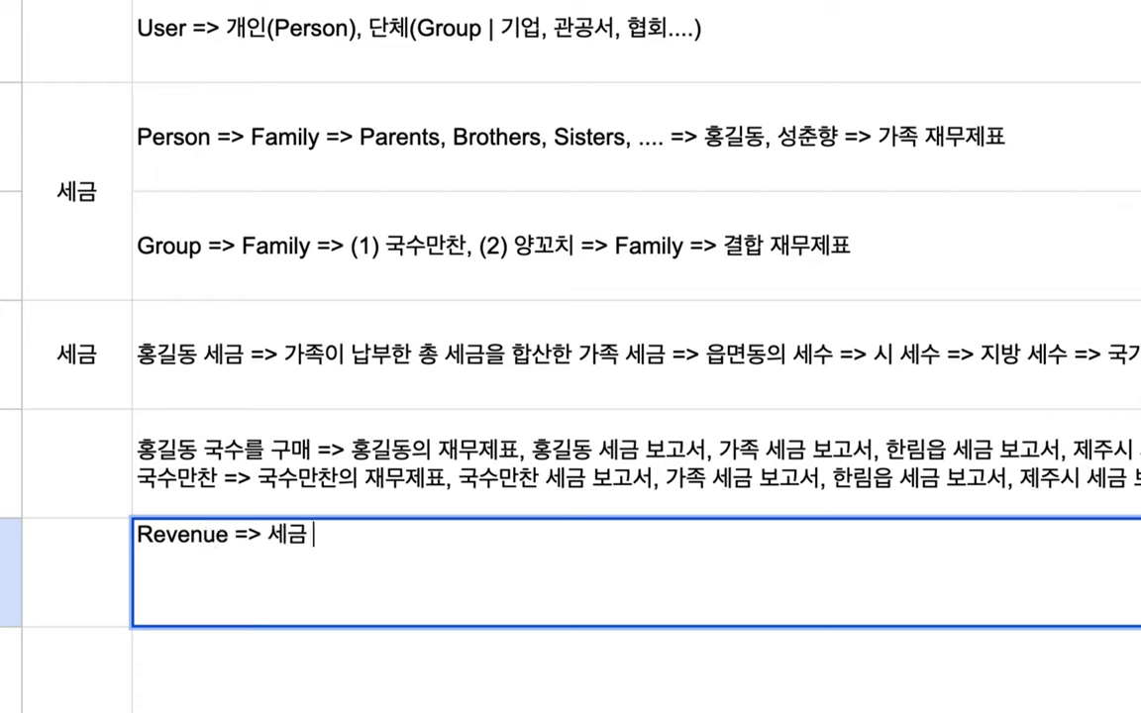
{"action": "key", "text": "BackSpace"}
{"action": "key", "text": "BackSpace"}
{"action": "type", "text": "입"}
Add a second line reading "Refund => 환급" to cell B7.
{"action": "key", "text": "alt+Return"}
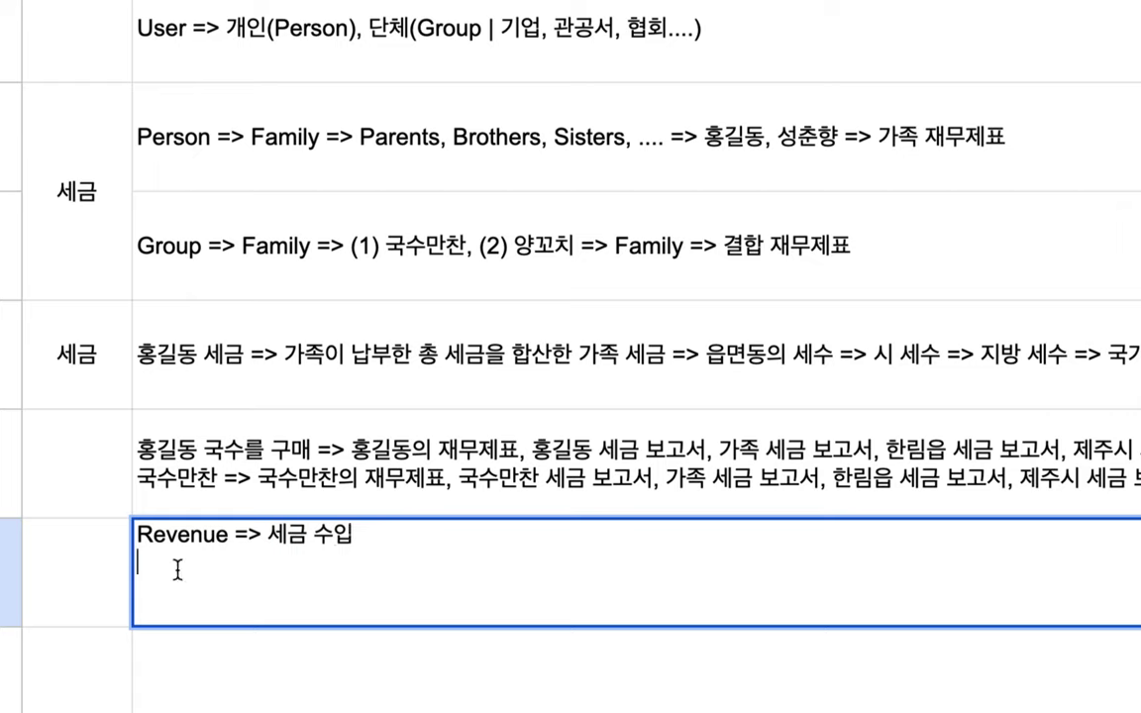
{"action": "type", "text": "Refu"}
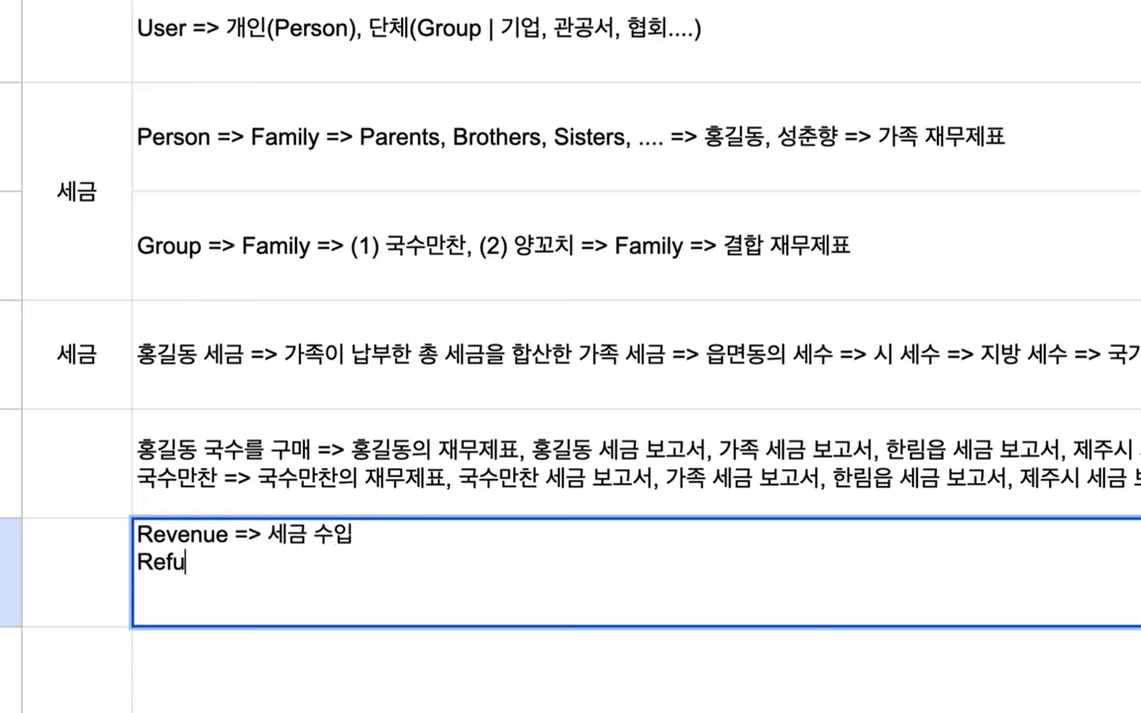
{"action": "type", "text": "nd => 환급"}
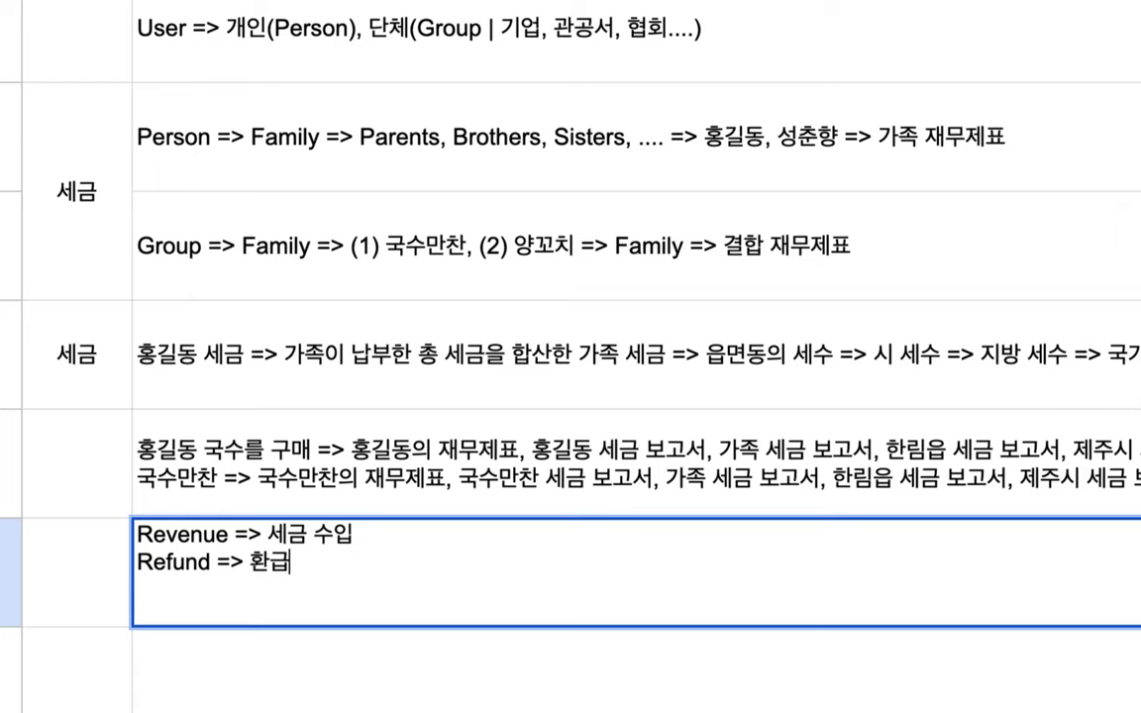
Add a third line reading "Expense => 정부 지출" to cell B7 and commit the cell.
{"action": "key", "text": "alt+Return"}
{"action": "type", "text": "Expense =>"}
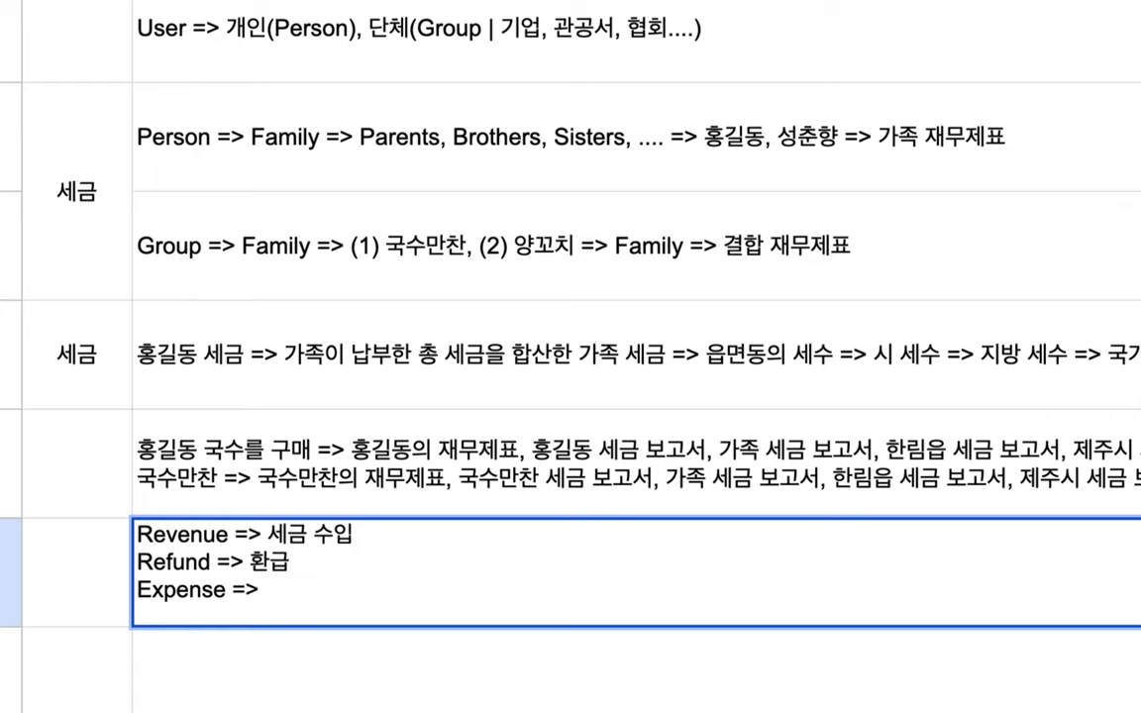
{"action": "type", "text": " wj"}
{"action": "key", "text": "BackSpace"}
{"action": "type", "text": "정부 지출"}
{"action": "left_click", "coordinate": [346, 438]}
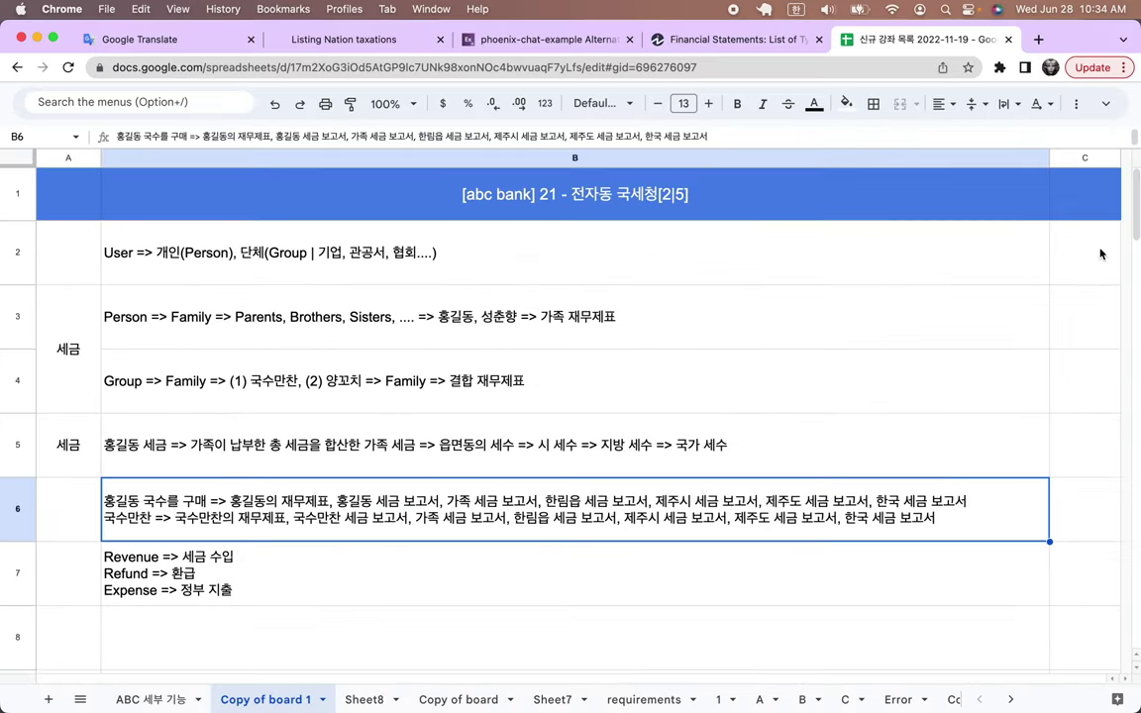
Narrow the spreadsheet window, view the County Taxations in an enlarged Incognito window, highlight their heading, and restore the half-width view.
{"action": "left_click_drag", "start_coordinate": [1138, 254], "coordinate": [654, 279]}
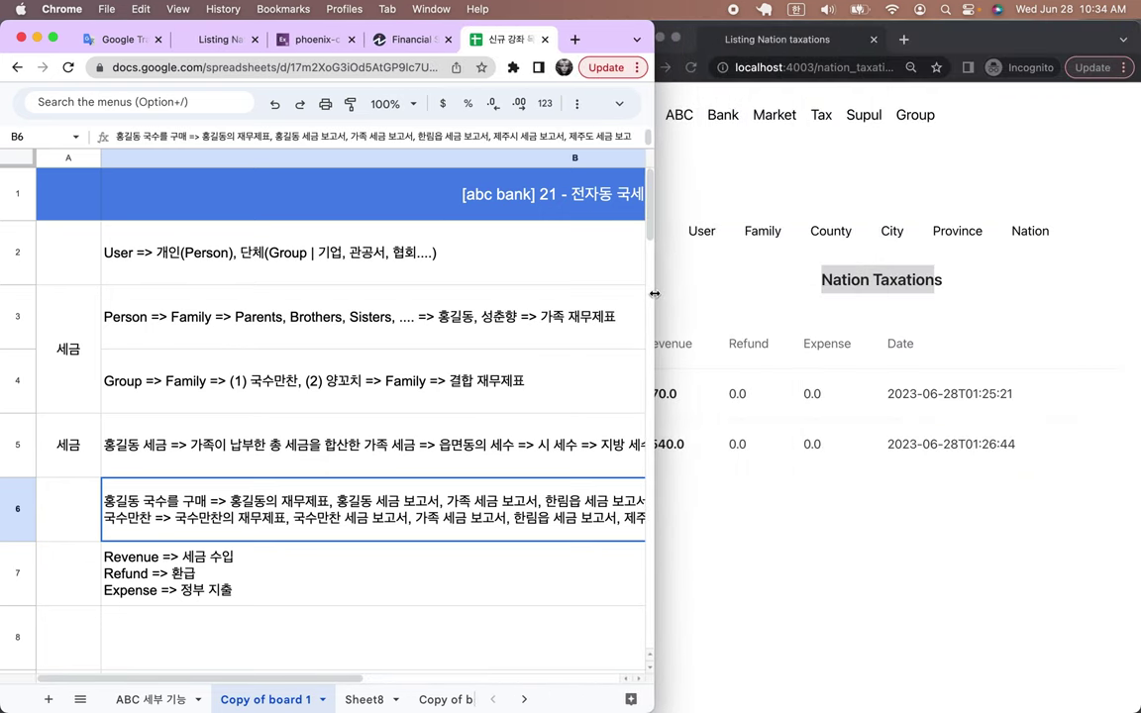
{"action": "left_click", "coordinate": [738, 309]}
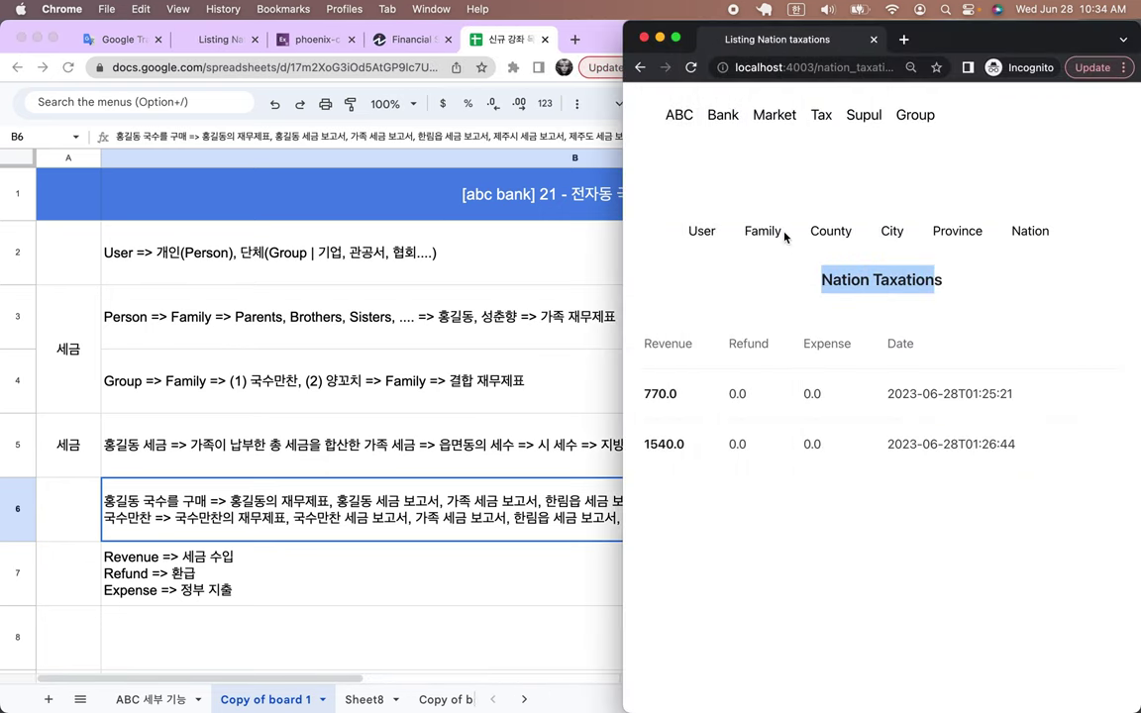
{"action": "left_click", "coordinate": [831, 230]}
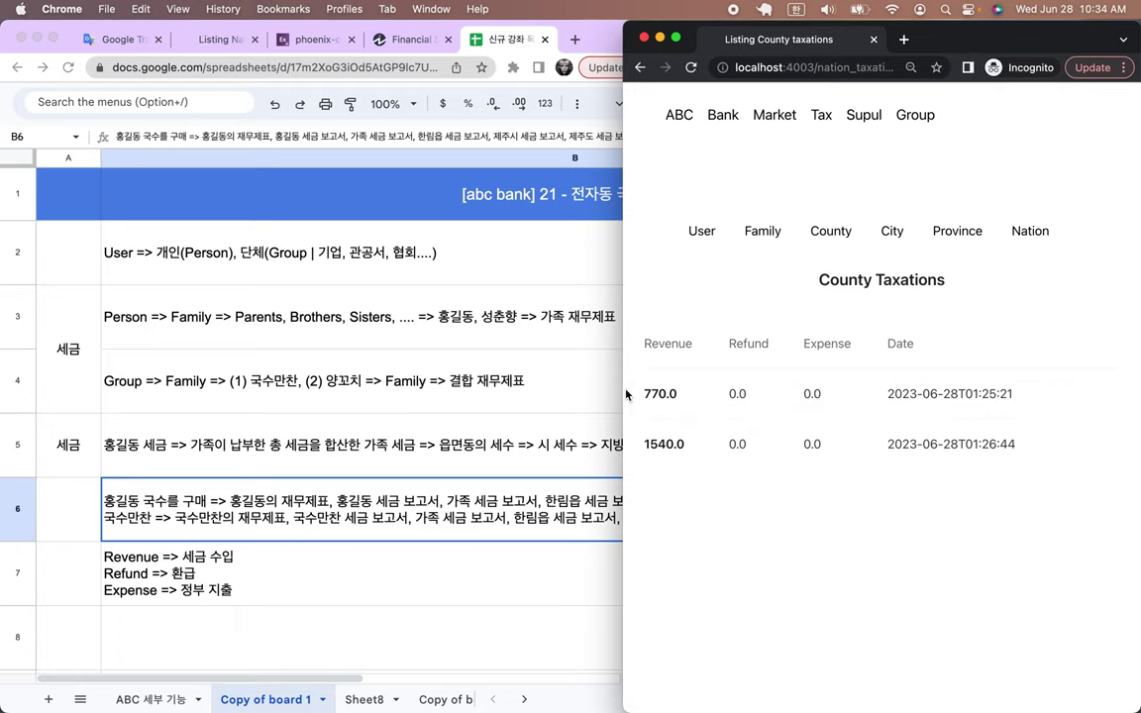
{"action": "left_click_drag", "start_coordinate": [625, 389], "coordinate": [307, 391]}
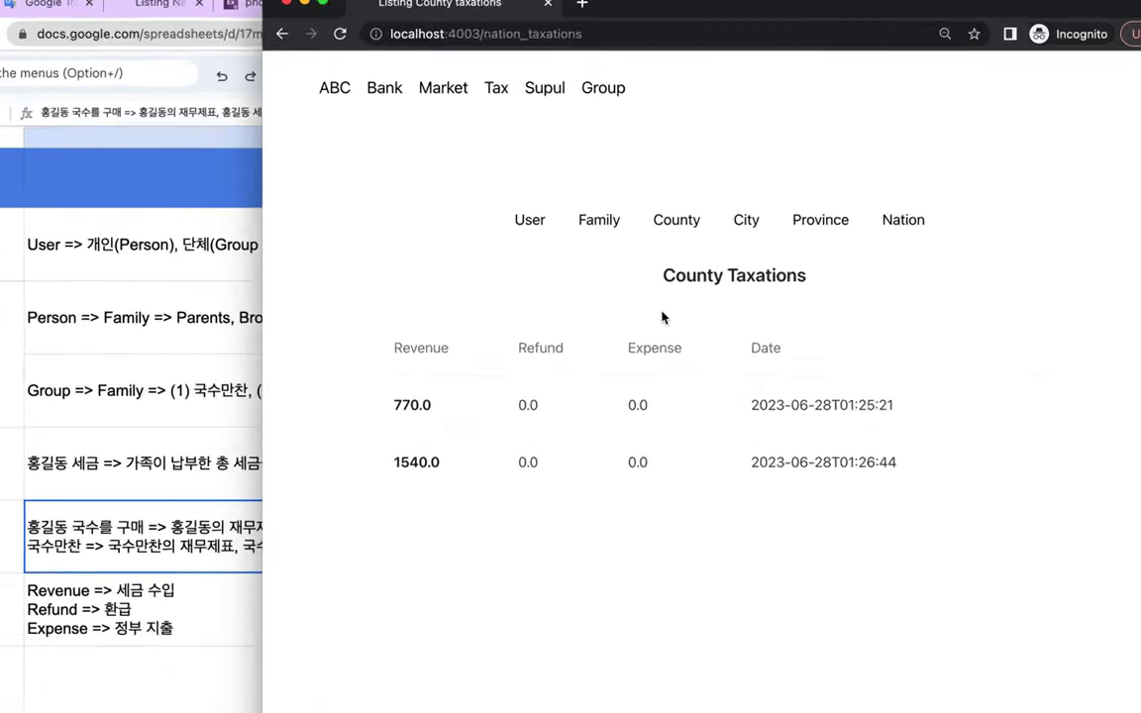
{"action": "left_click_drag", "start_coordinate": [665, 257], "coordinate": [926, 265]}
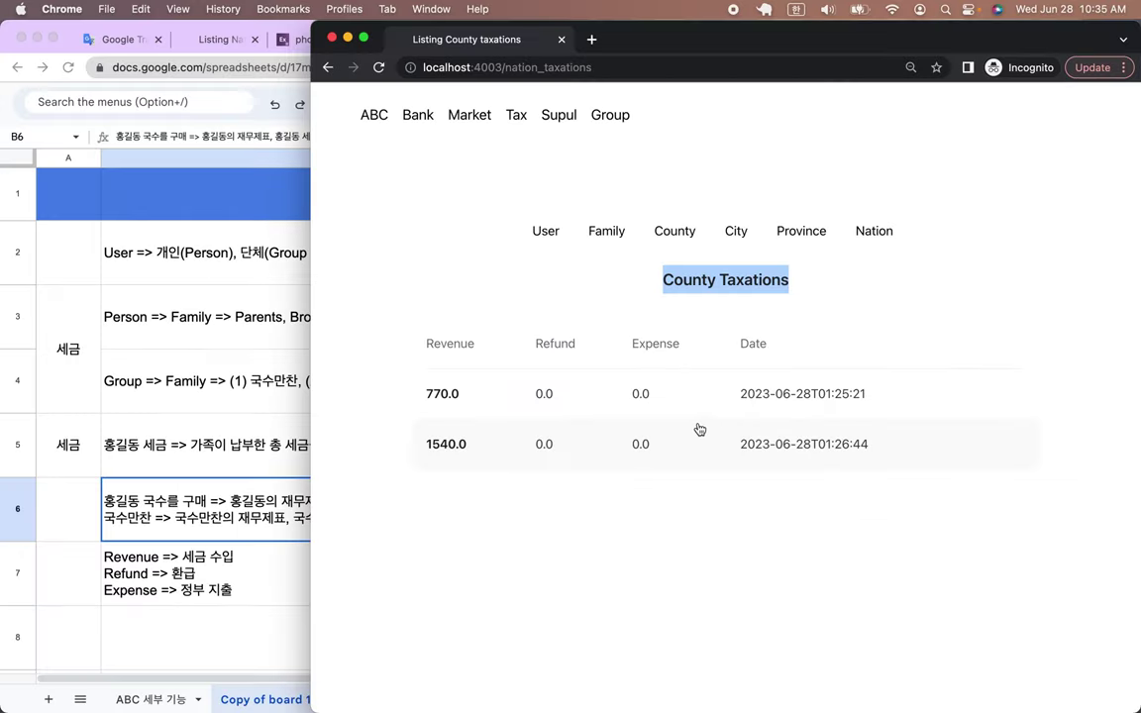
{"action": "left_click_drag", "start_coordinate": [312, 313], "coordinate": [652, 323]}
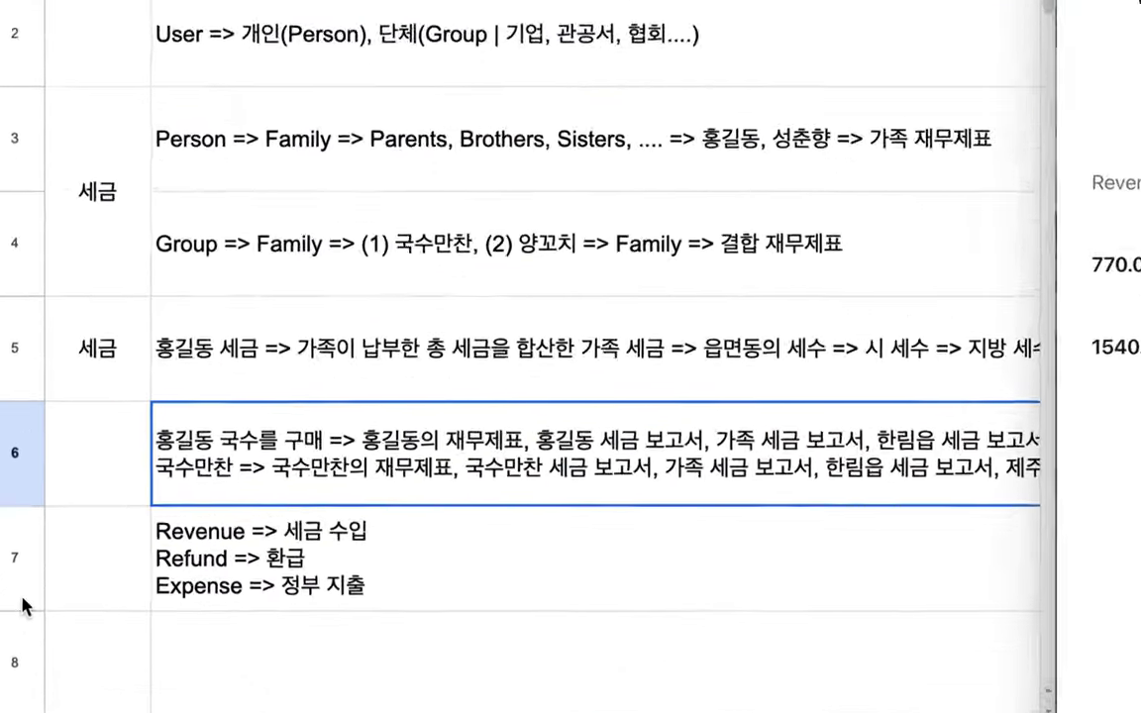
Insert "(중앙 정부, 제주도, 제주시, 한림읍)" after 정부 in cell B7's Expense line, commit it, and widen the spreadsheet window.
{"action": "left_click", "coordinate": [250, 586]}
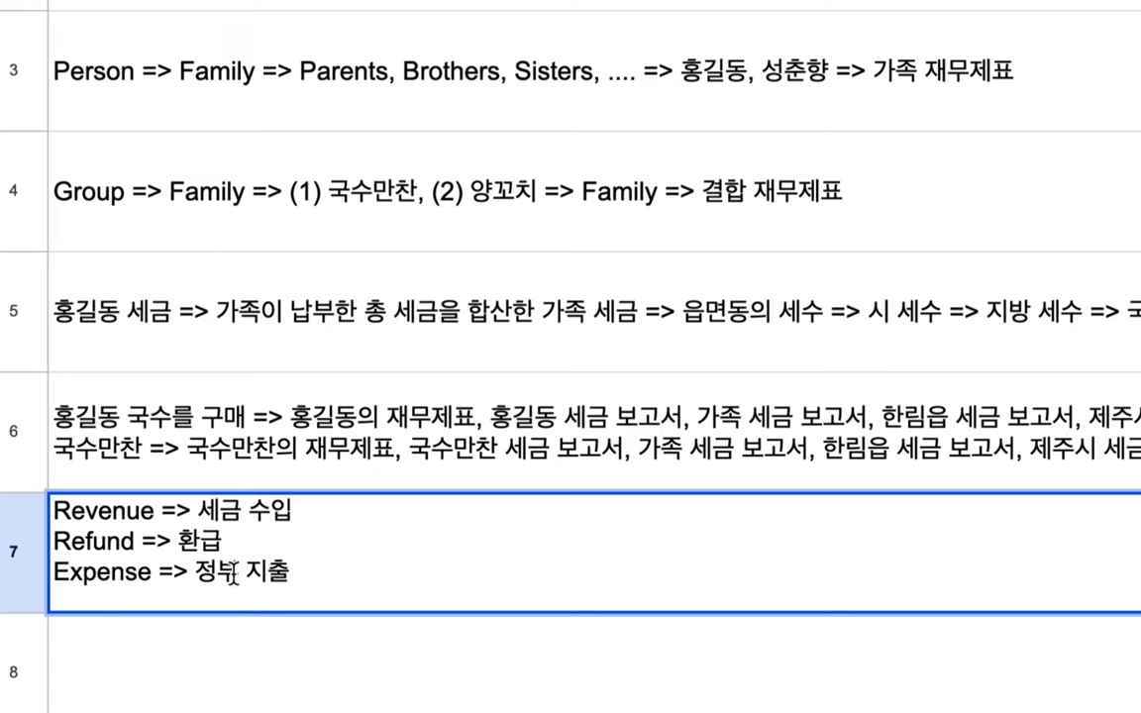
{"action": "type", "text": "(중앙 제"}
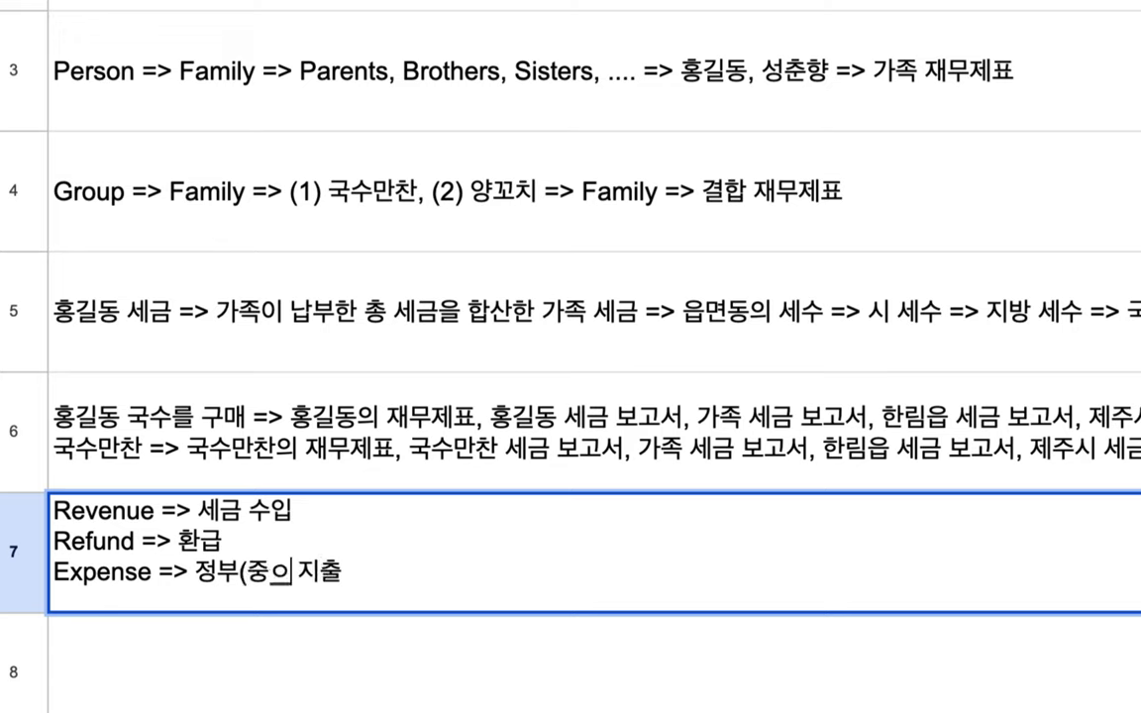
{"action": "type", "text": "부, 지"}
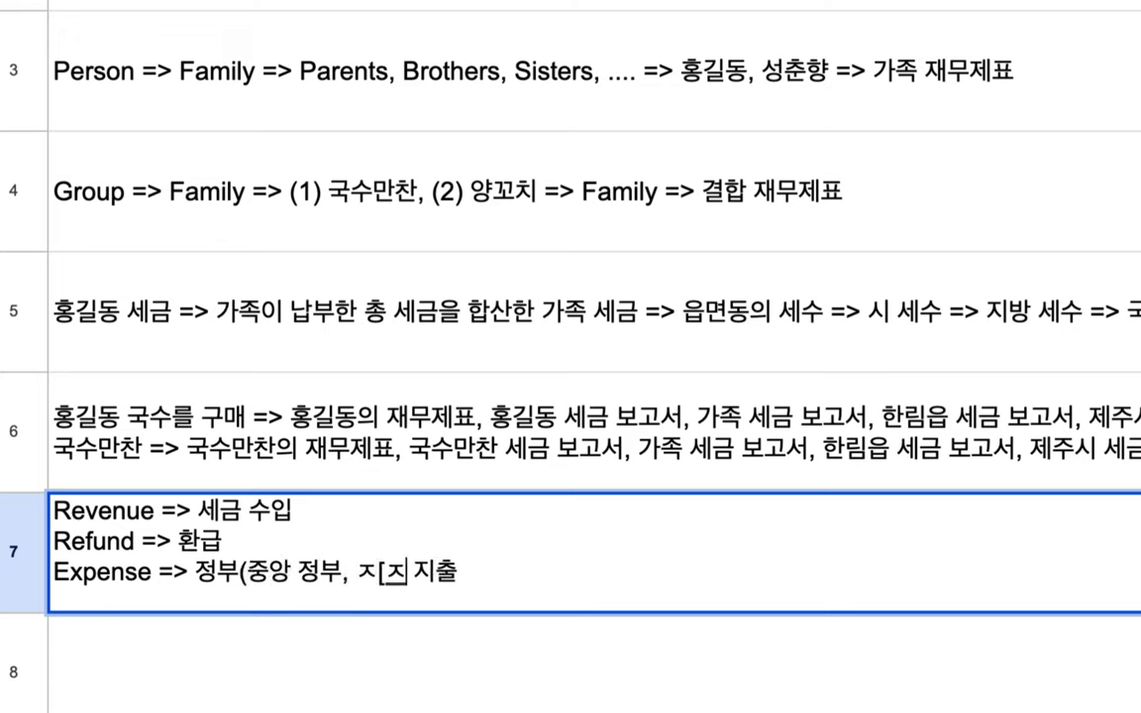
{"action": "key", "text": "BackSpace"}
{"action": "type", "text": "제주도, 제주"}
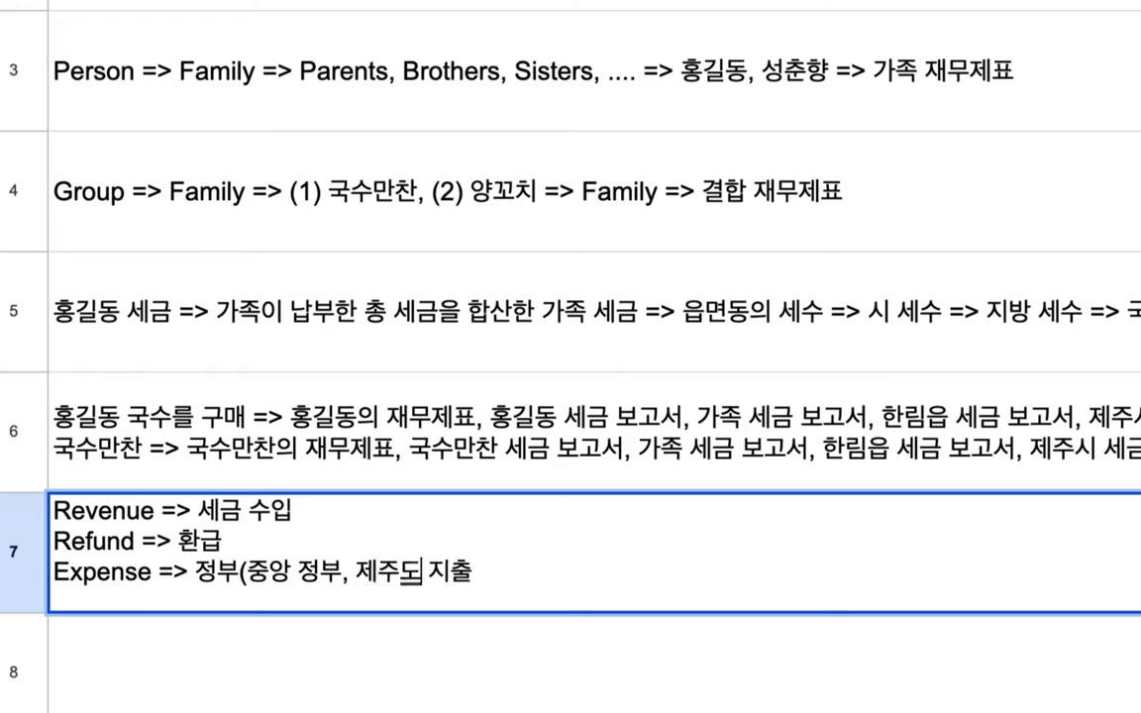
{"action": "type", "text": "시, 한리"}
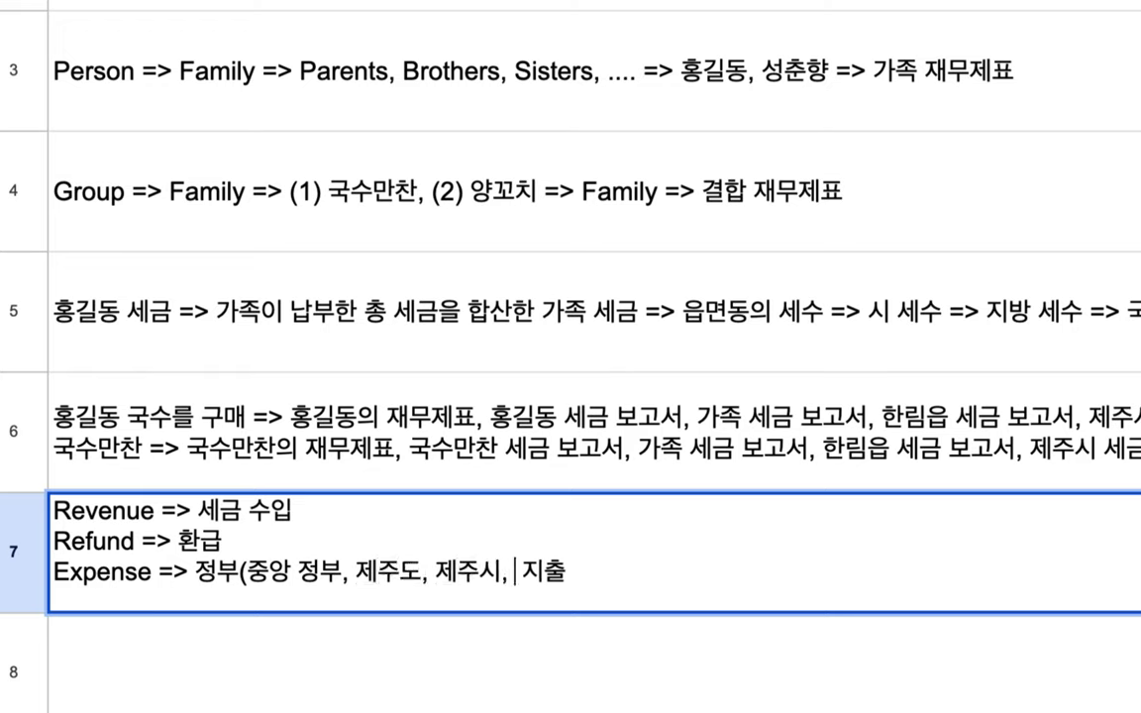
{"action": "type", "text": "읍 "}
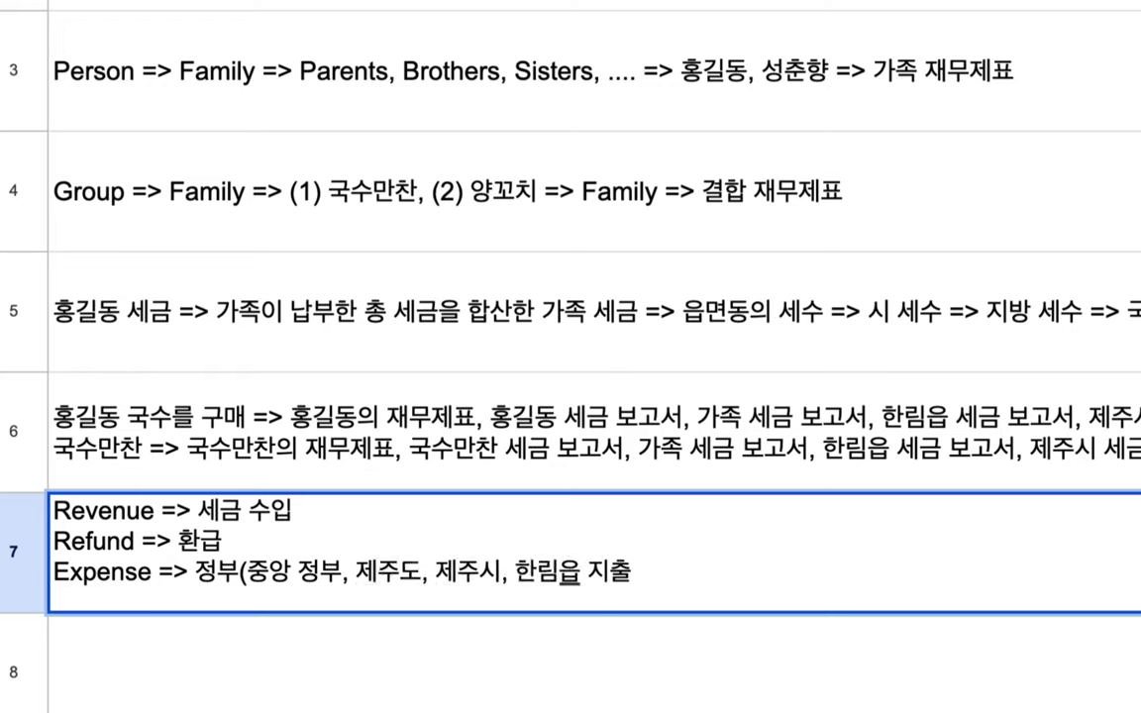
{"action": "type", "text": ")"}
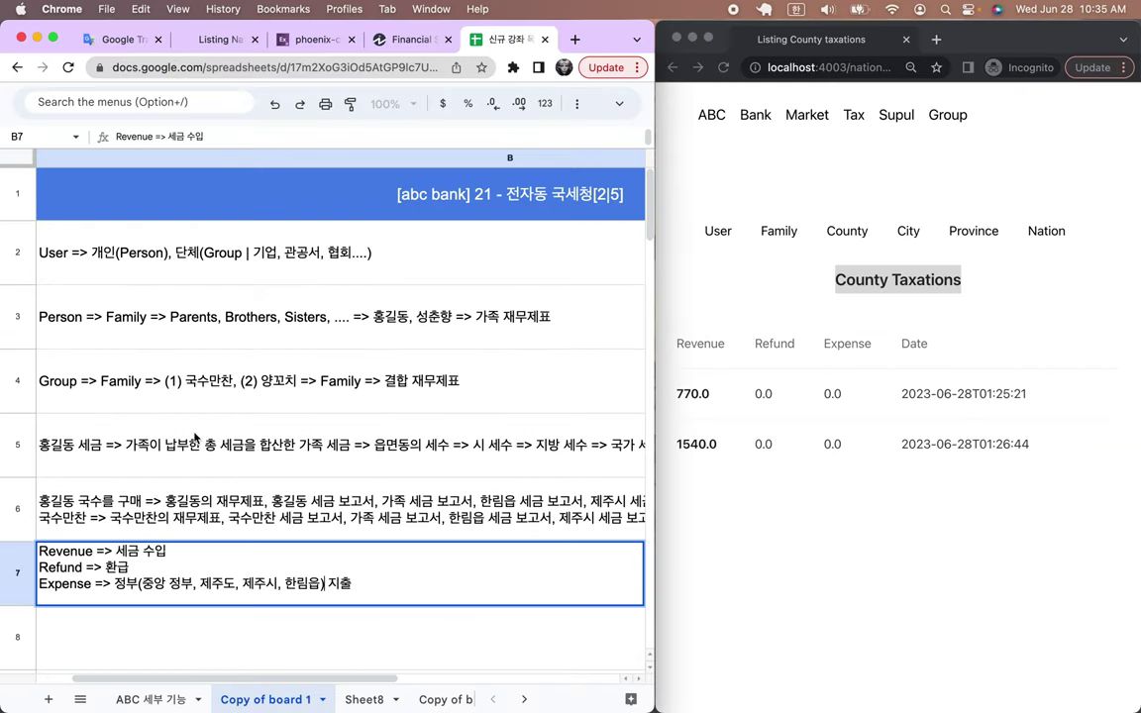
{"action": "left_click", "coordinate": [444, 272]}
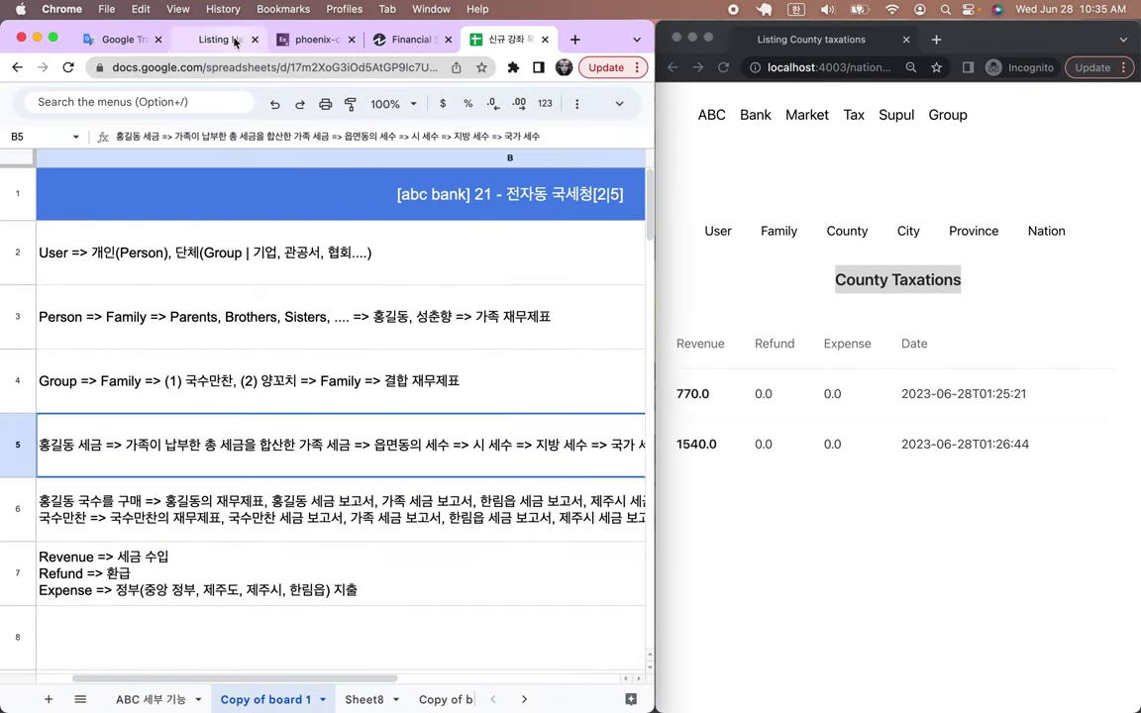
{"action": "left_click_drag", "start_coordinate": [657, 384], "coordinate": [1122, 382]}
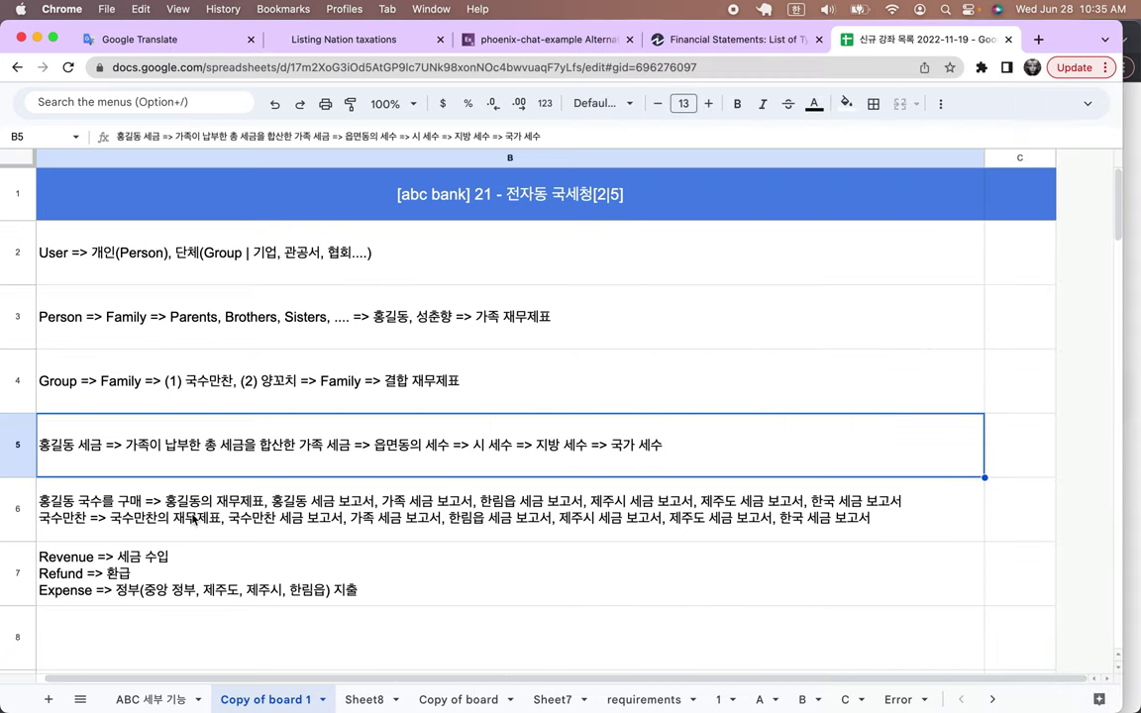
{"action": "scroll", "coordinate": [192, 515], "scroll_direction": "down", "scroll_amount": 2}
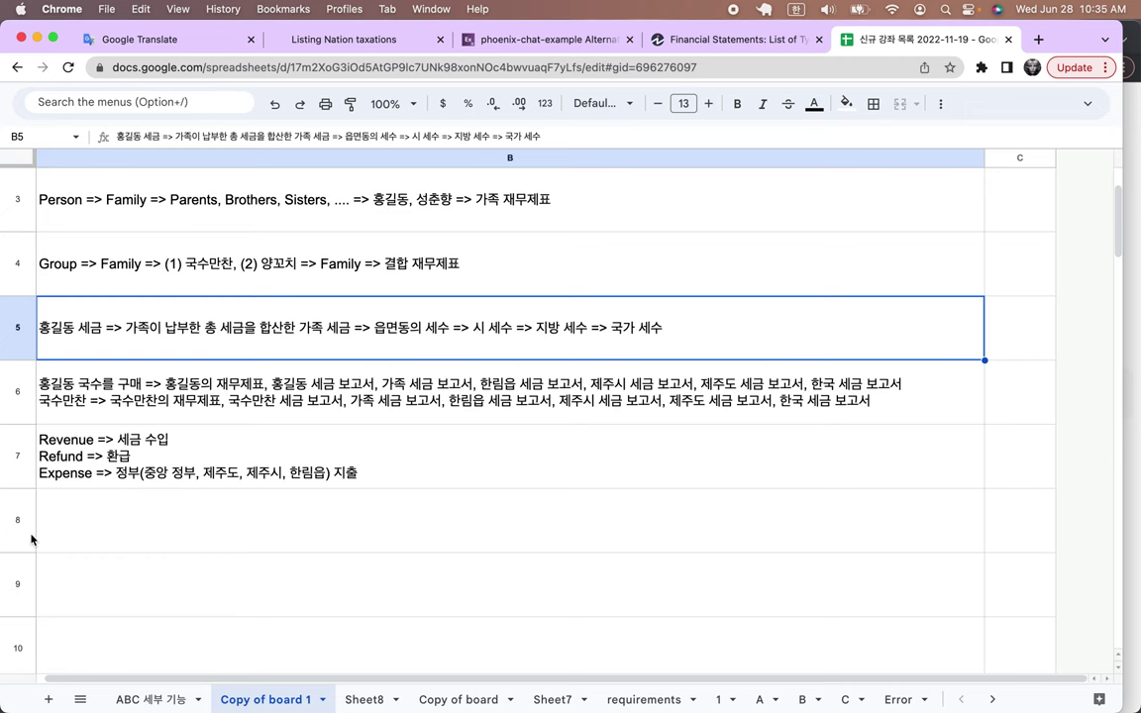
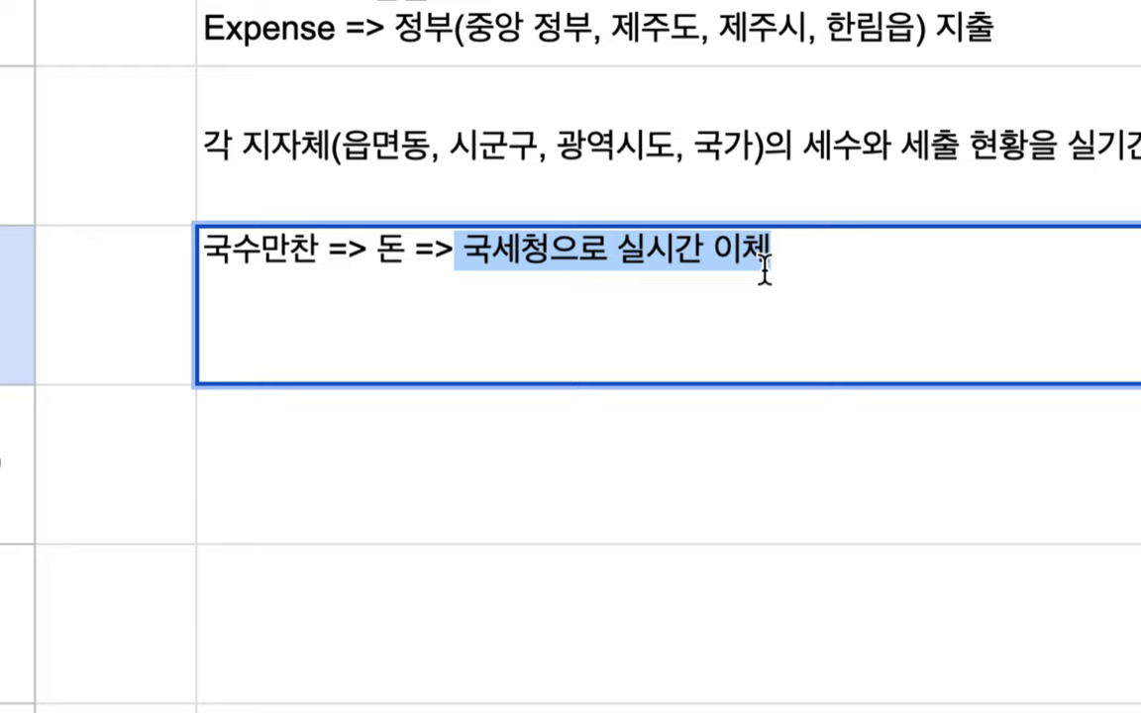
Commit the 국세청 transfer line in cell B9, and label it 3/5 in A9 and the row below 4/5 in A10.
{"action": "left_click", "coordinate": [441, 452]}
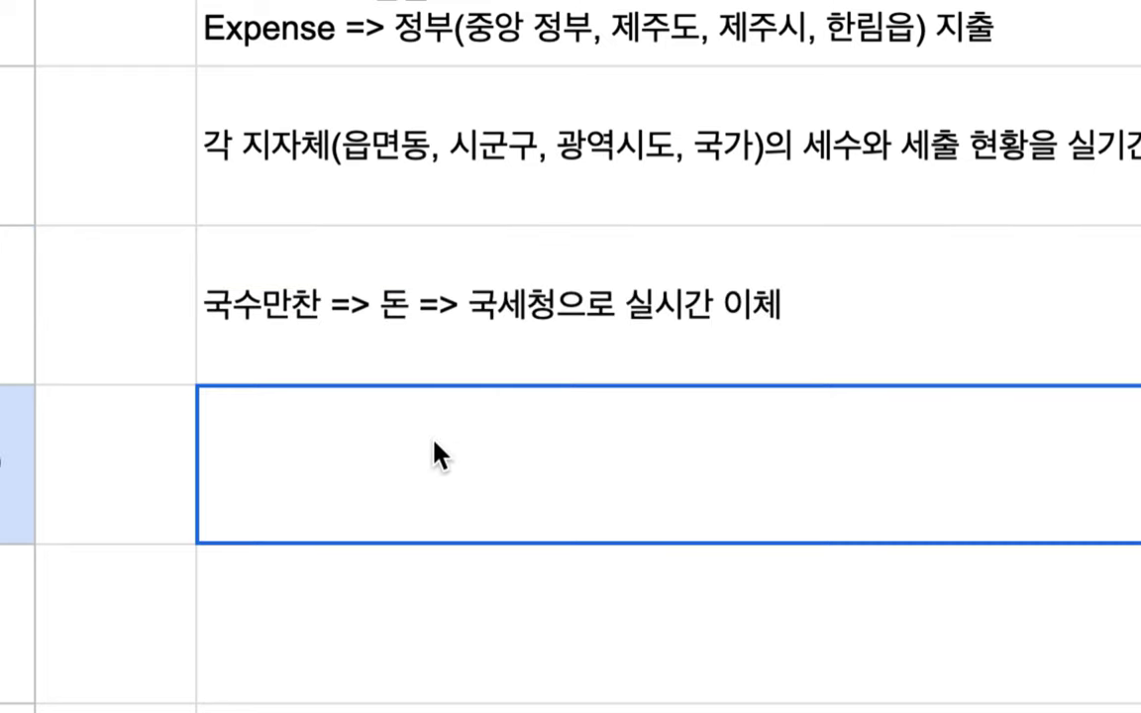
{"action": "left_click", "coordinate": [173, 329]}
{"action": "type", "text": "3/5"}
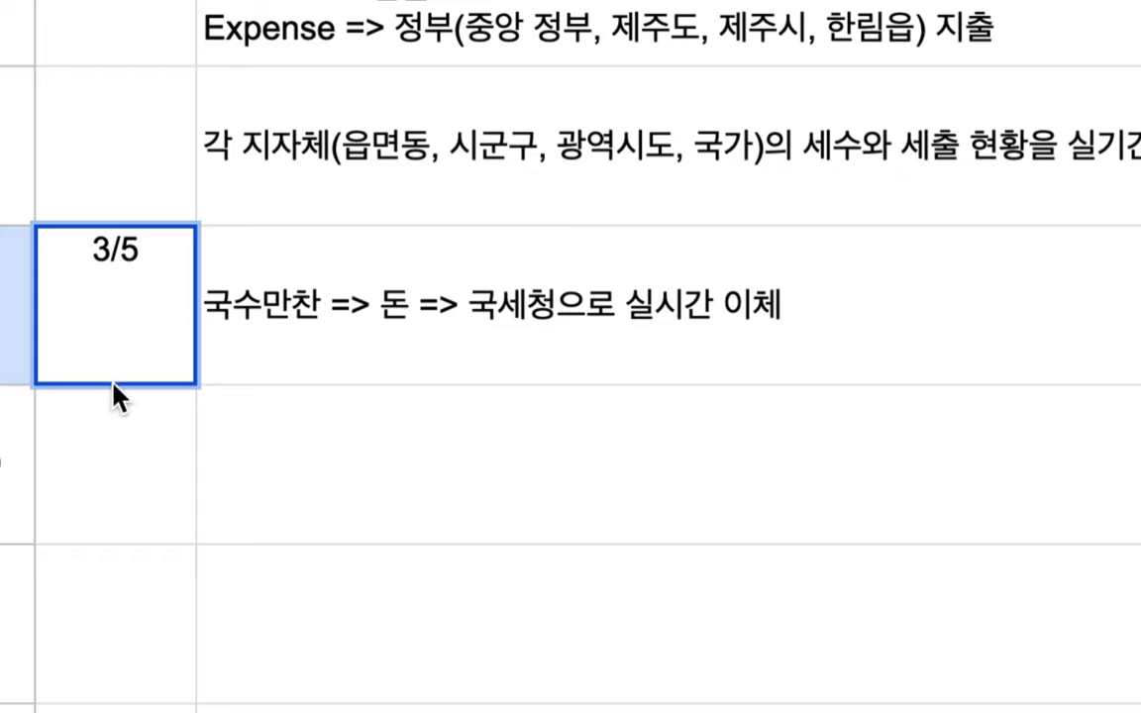
{"action": "left_click", "coordinate": [112, 438]}
{"action": "type", "text": "4/5"}
Enter "세법 => (1) 90% 불필요" in cell B10.
{"action": "left_click", "coordinate": [297, 426]}
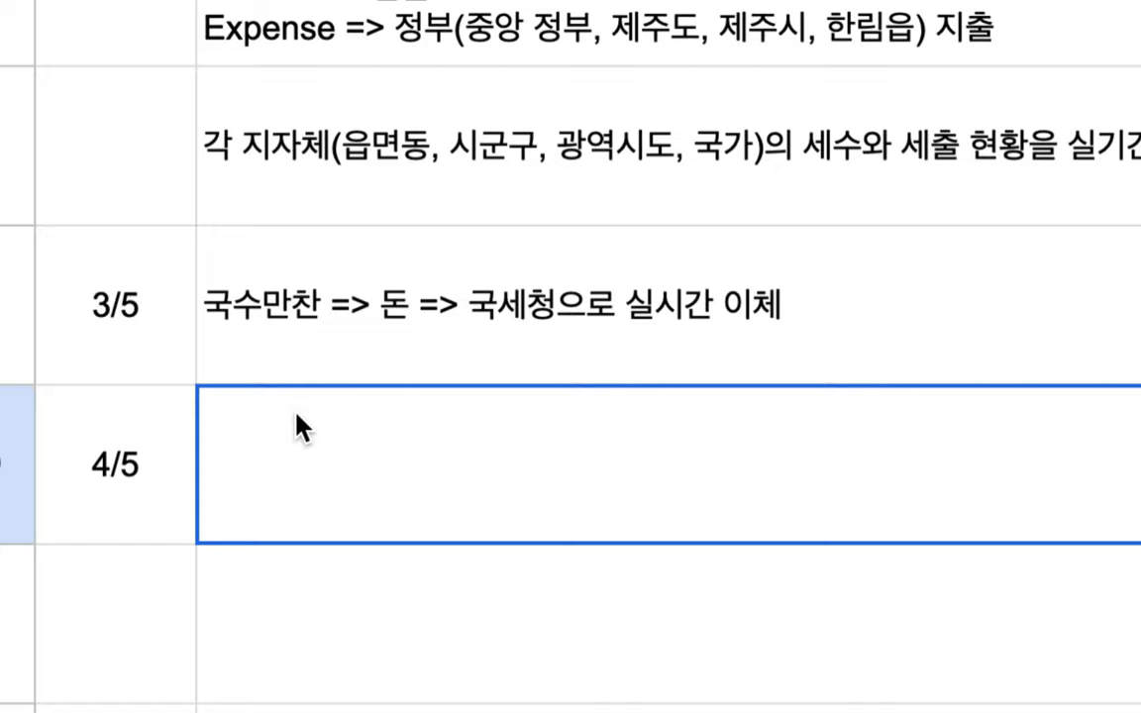
{"action": "type", "text": "세법 "}
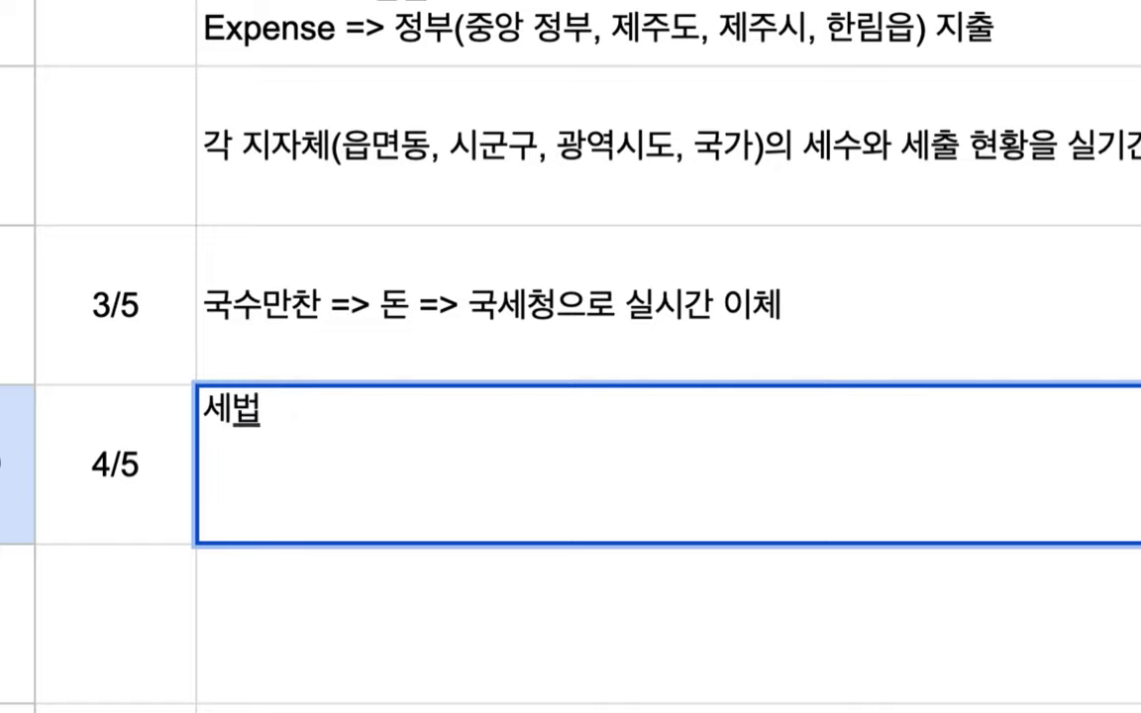
{"action": "type", "text": "=>"}
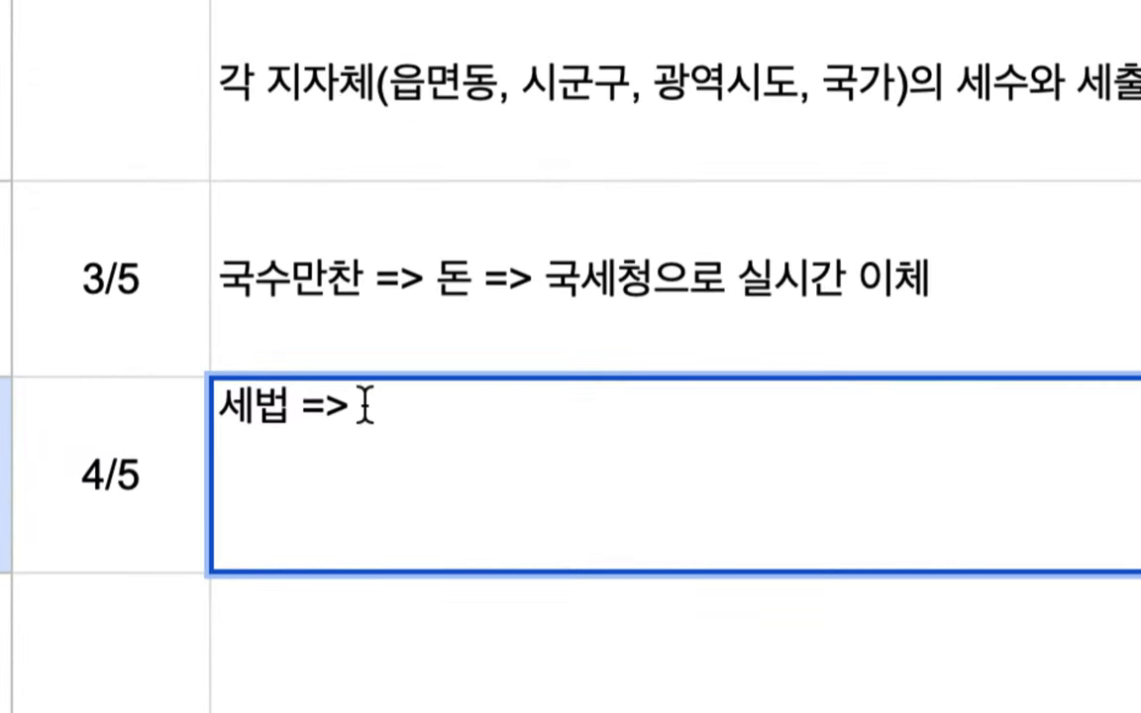
{"action": "type", "text": " 90% 불리"}
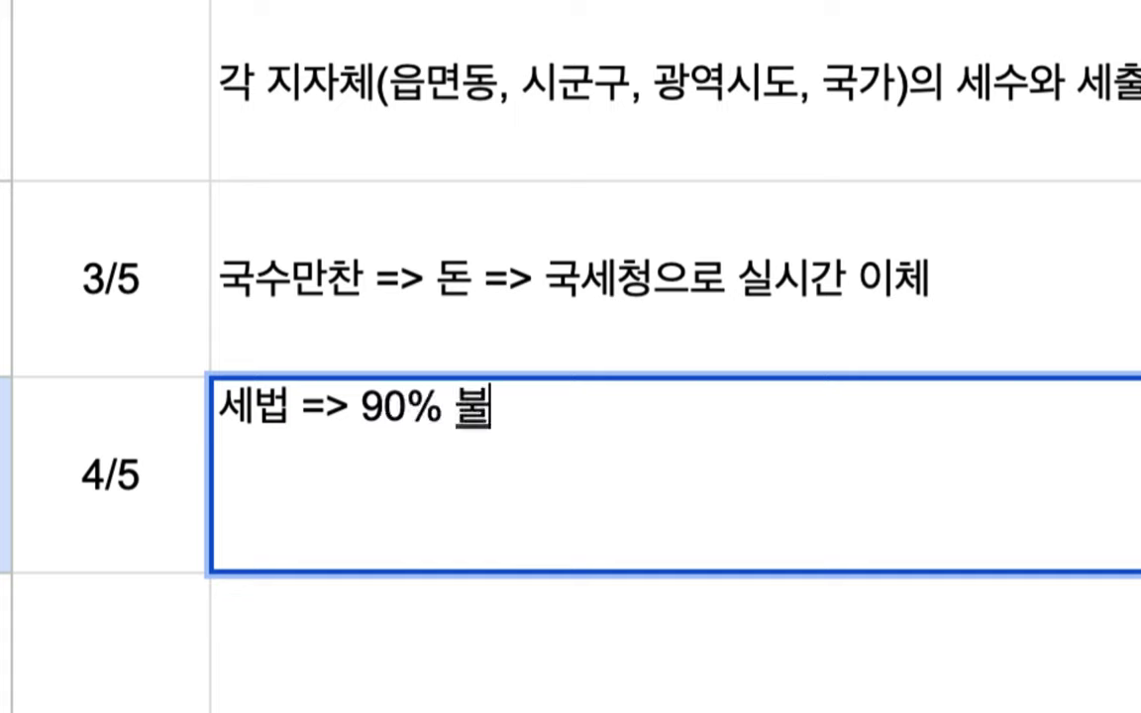
{"action": "key", "text": "BackSpace"}
{"action": "key", "text": "BackSpace"}
{"action": "type", "text": "필요"}
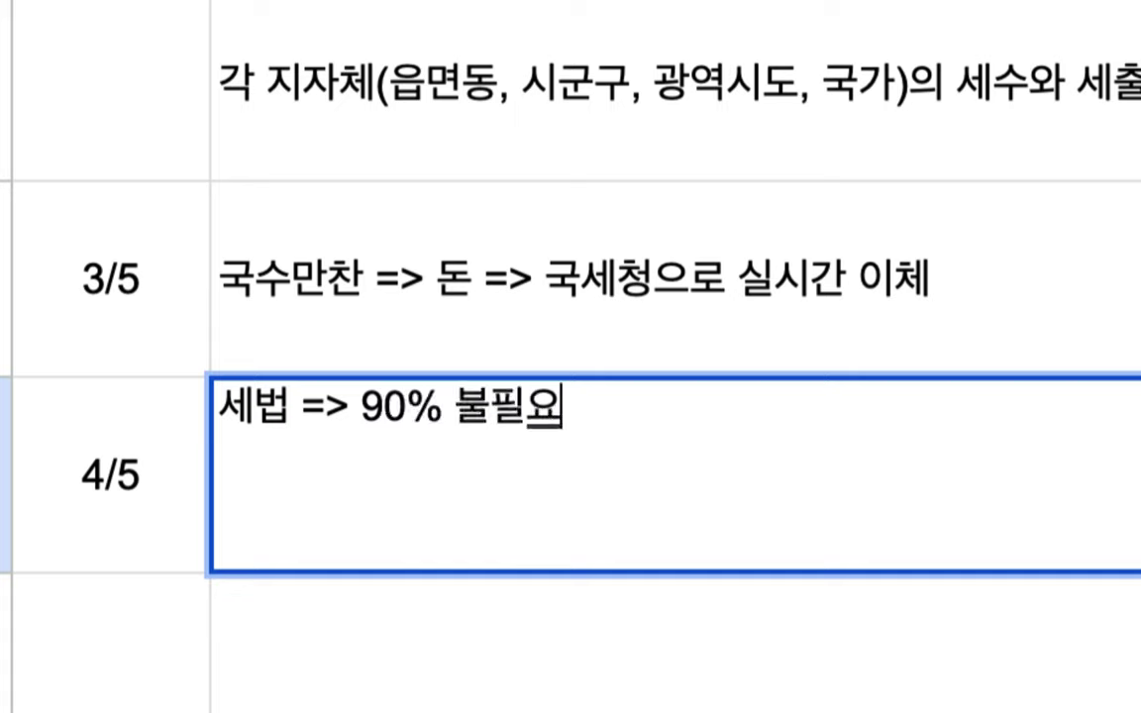
{"action": "left_click", "coordinate": [351, 408]}
{"action": "type", "text": "(1)"}
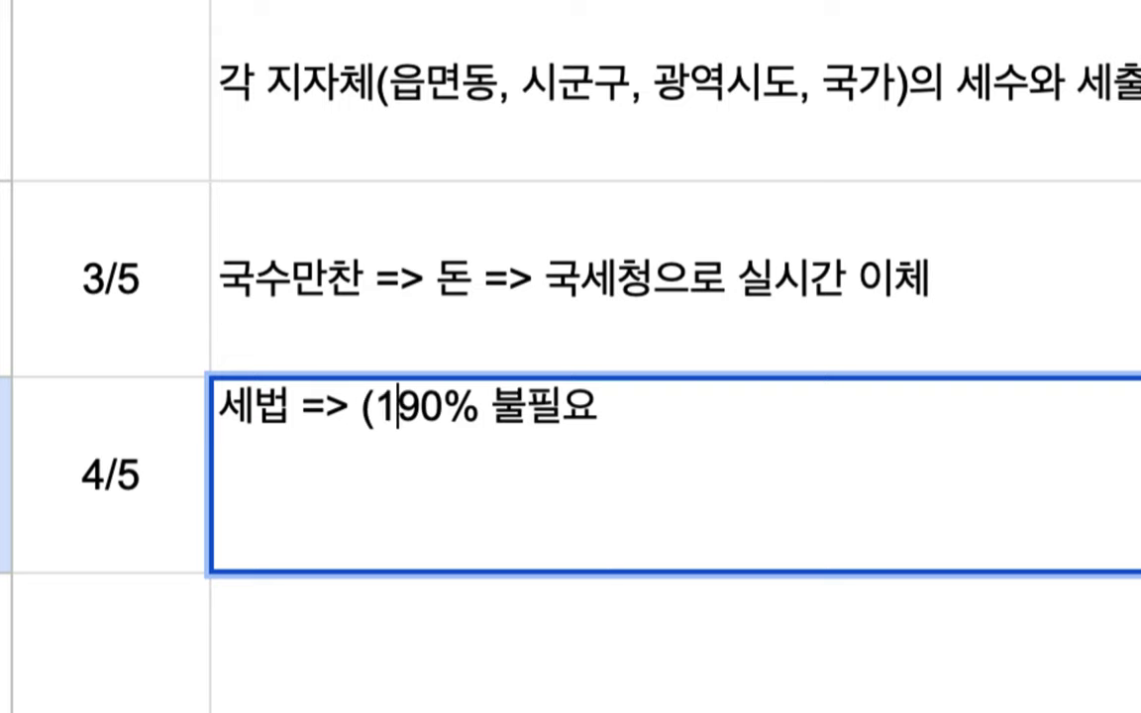
Highlight 세법 and 90% 불필요 in cell B10 and review the Nation Taxations page.
{"action": "left_click_drag", "start_coordinate": [293, 406], "coordinate": [217, 408]}
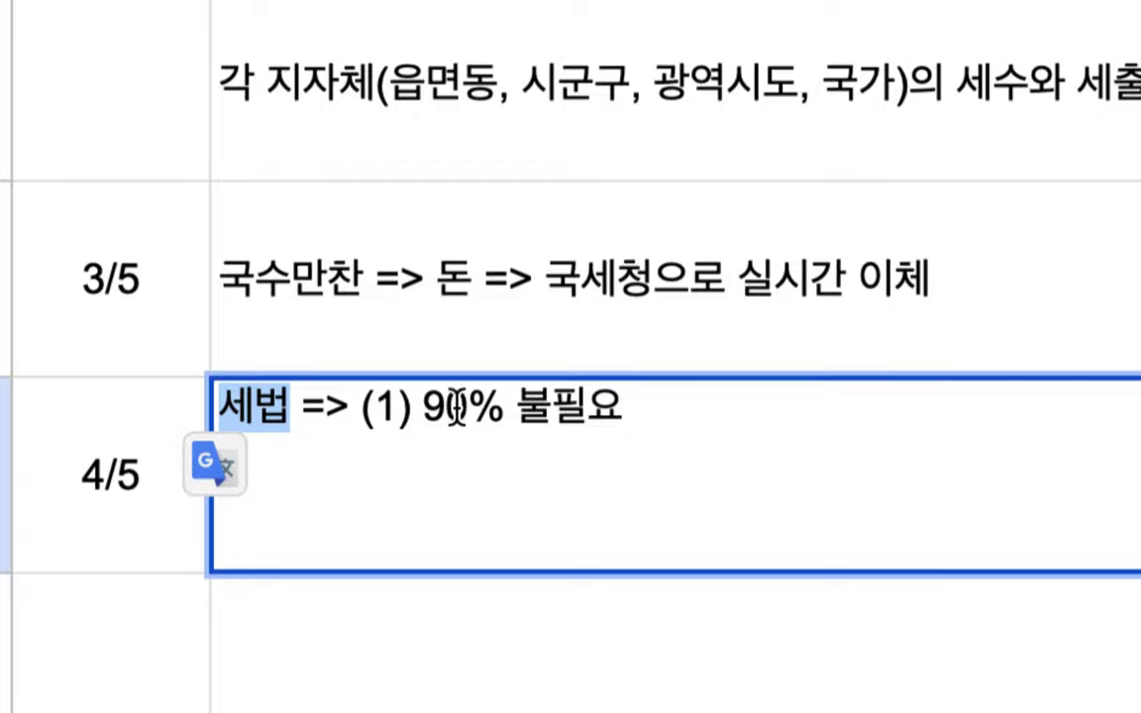
{"action": "left_click_drag", "start_coordinate": [421, 405], "coordinate": [614, 406]}
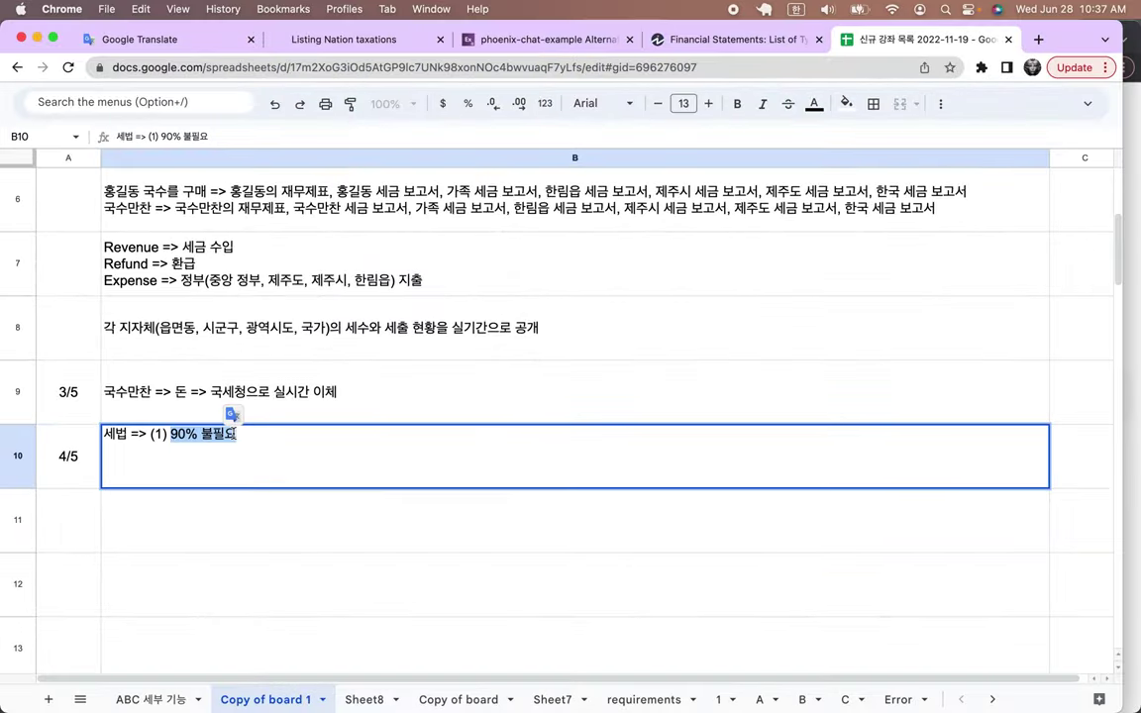
{"action": "left_click", "coordinate": [394, 49]}
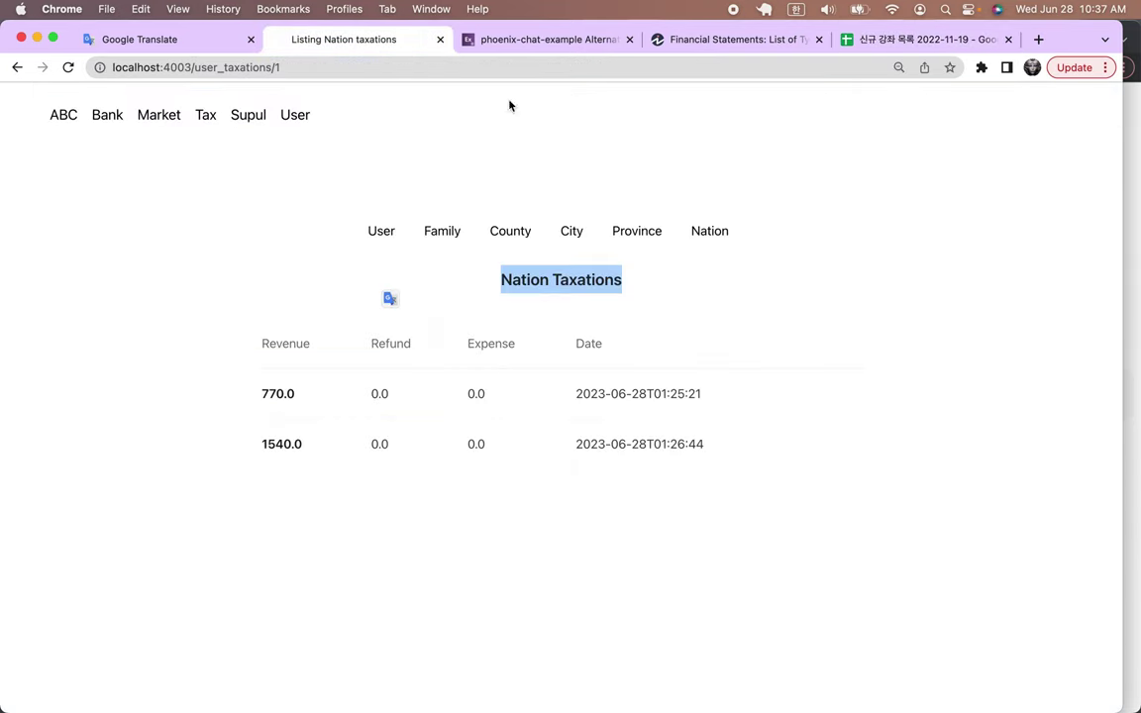
{"action": "left_click", "coordinate": [391, 295]}
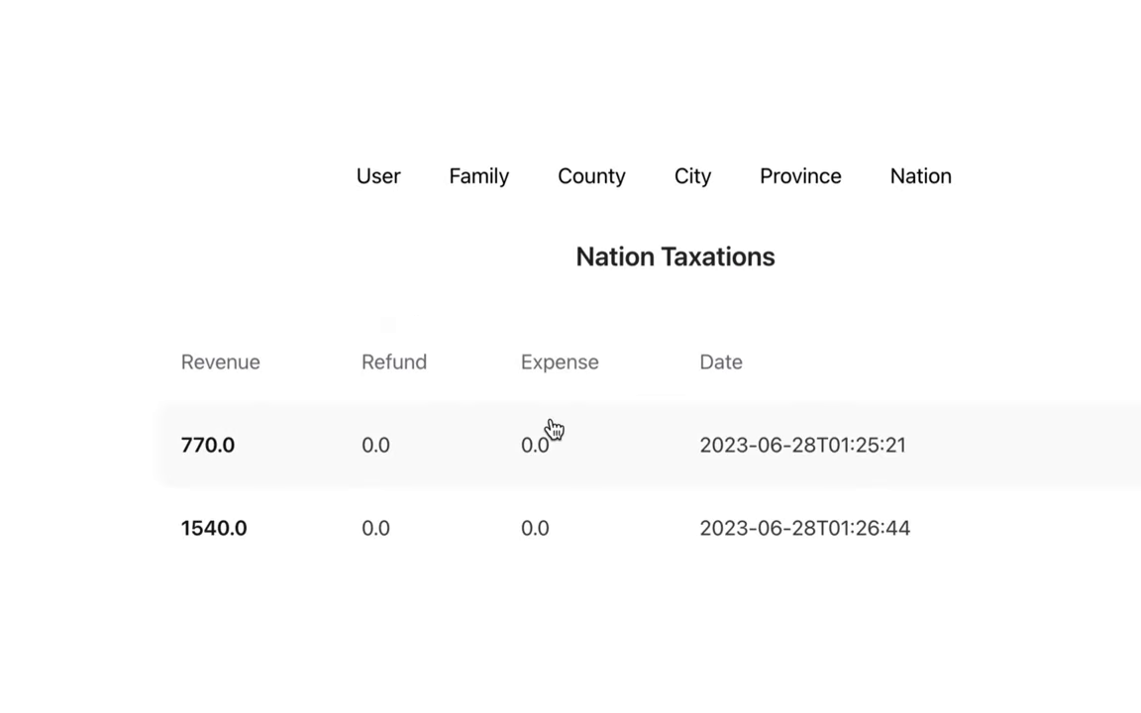
Return to the spreadsheet and highlight the tax-law item (1) wording, 90% 불필요, in cell B10.
{"action": "left_click", "coordinate": [924, 45]}
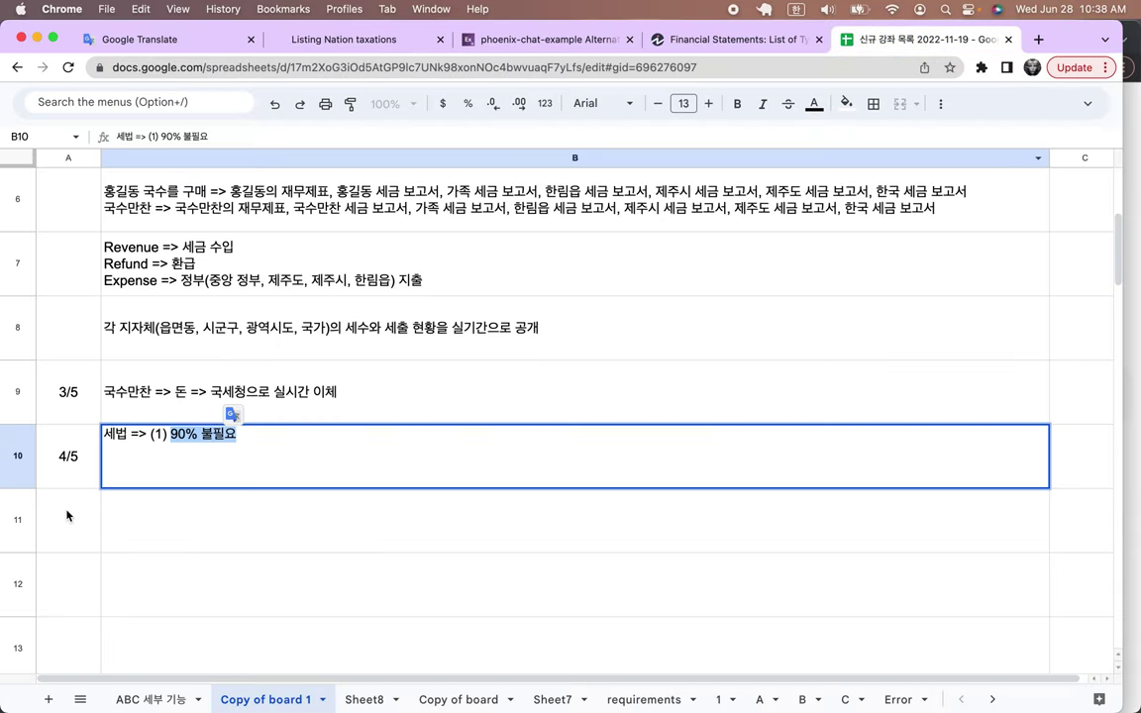
{"action": "left_click", "coordinate": [120, 433]}
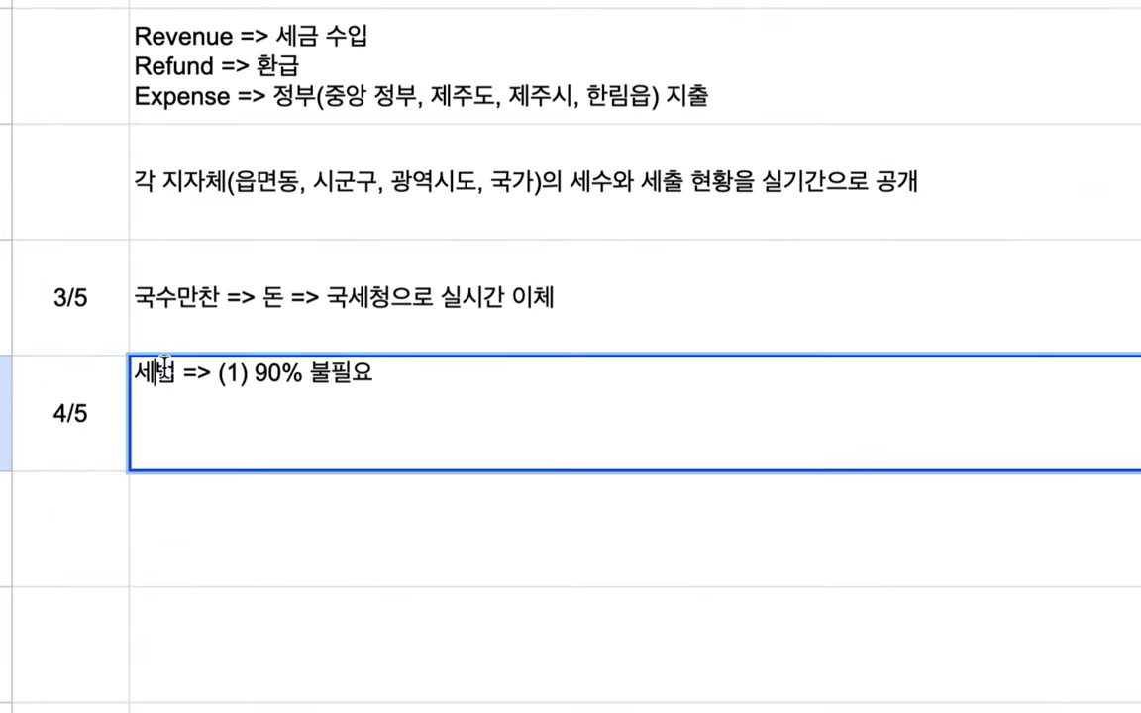
{"action": "double_click", "coordinate": [165, 369]}
{"action": "left_click", "coordinate": [385, 377]}
{"action": "left_click_drag", "start_coordinate": [241, 377], "coordinate": [348, 374]}
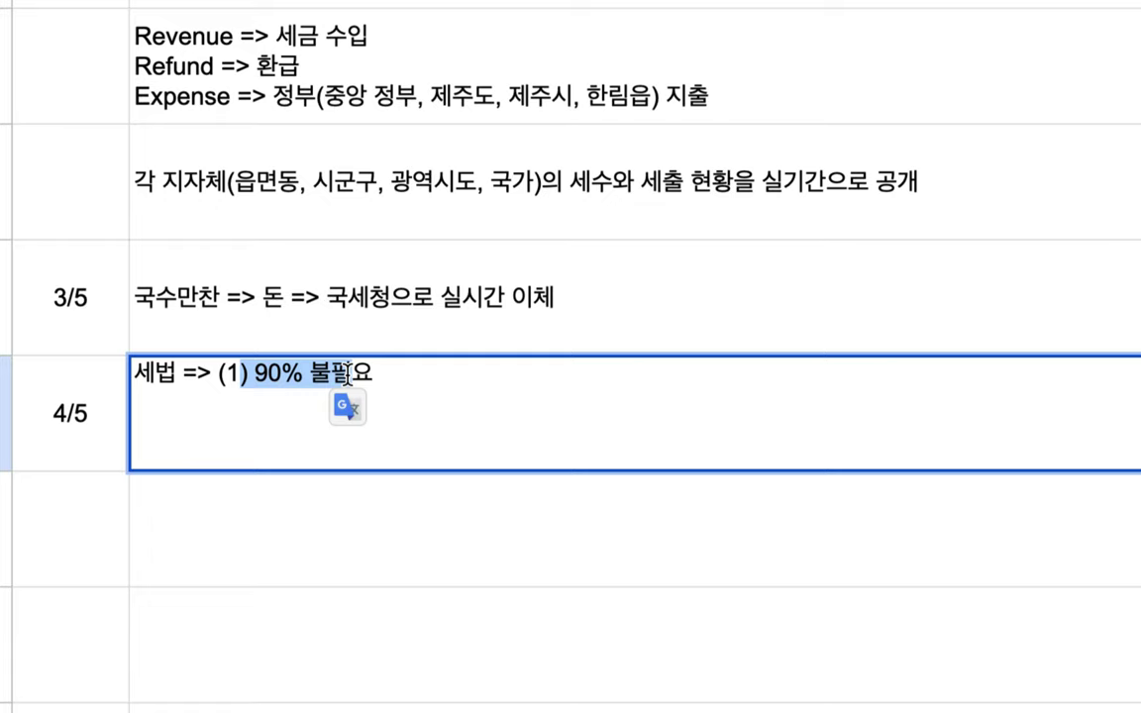
Append ", (2) BRI 160개 국가에 적용" to the tax-law line in cell B10.
{"action": "left_click", "coordinate": [400, 383]}
{"action": "type", "text": ", (2)"}
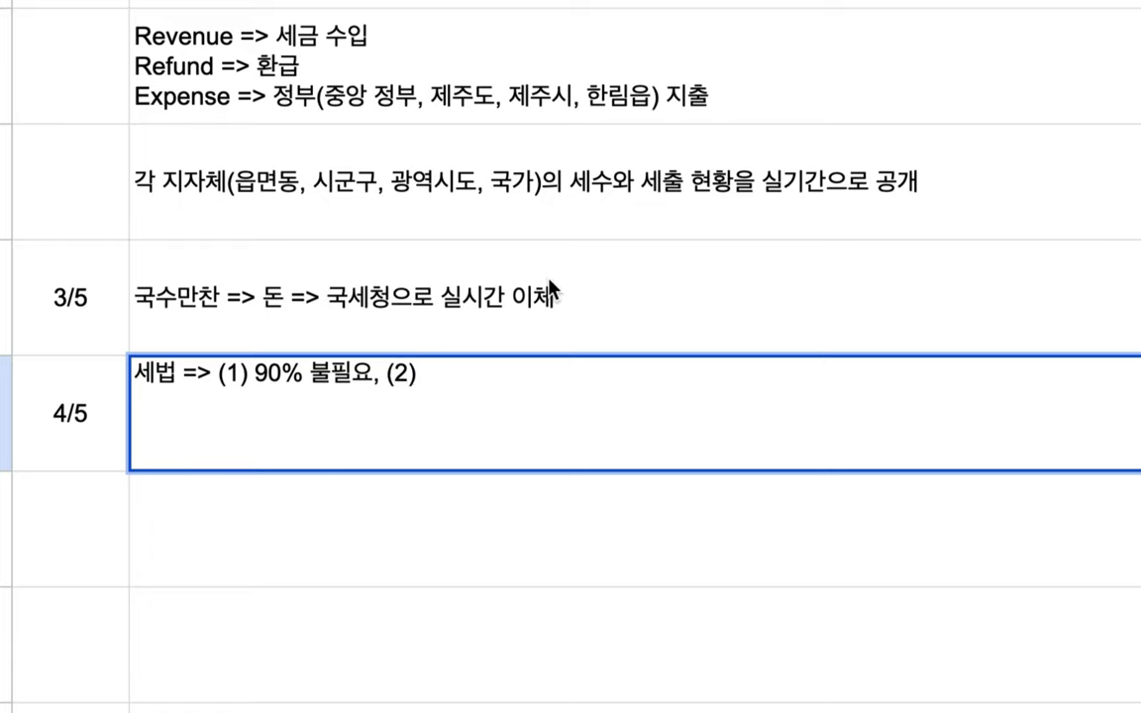
{"action": "type", "text": " BRI 1"}
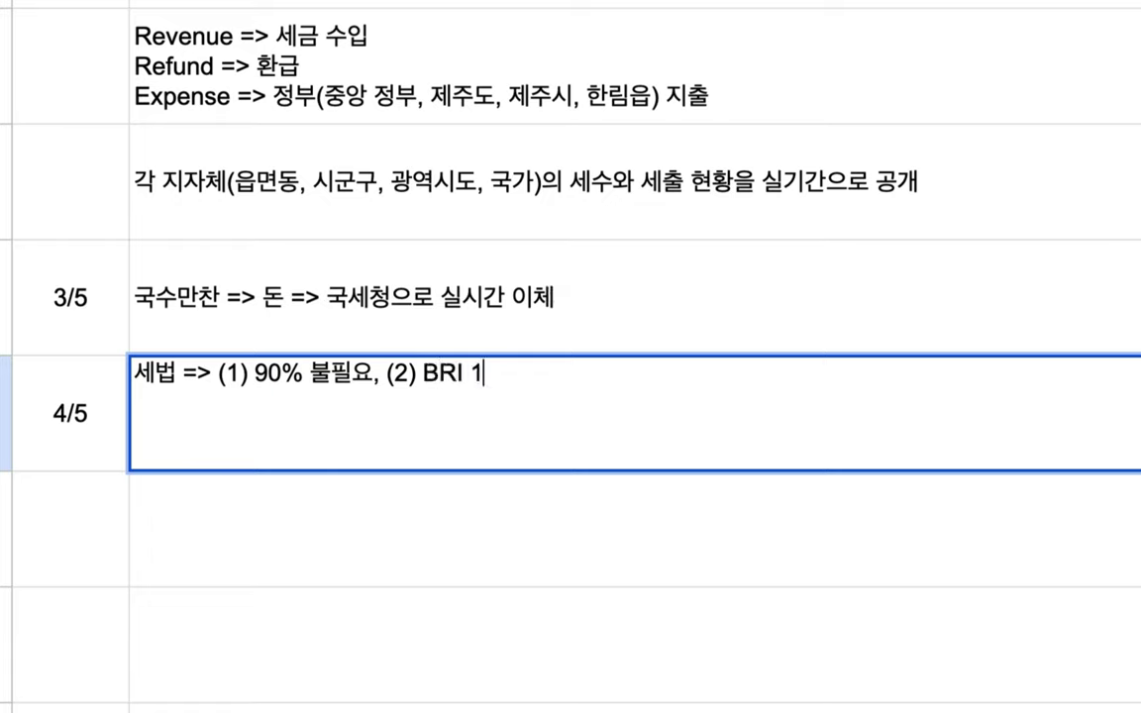
{"action": "type", "text": "60개 "}
{"action": "type", "text": "국가에 적"}
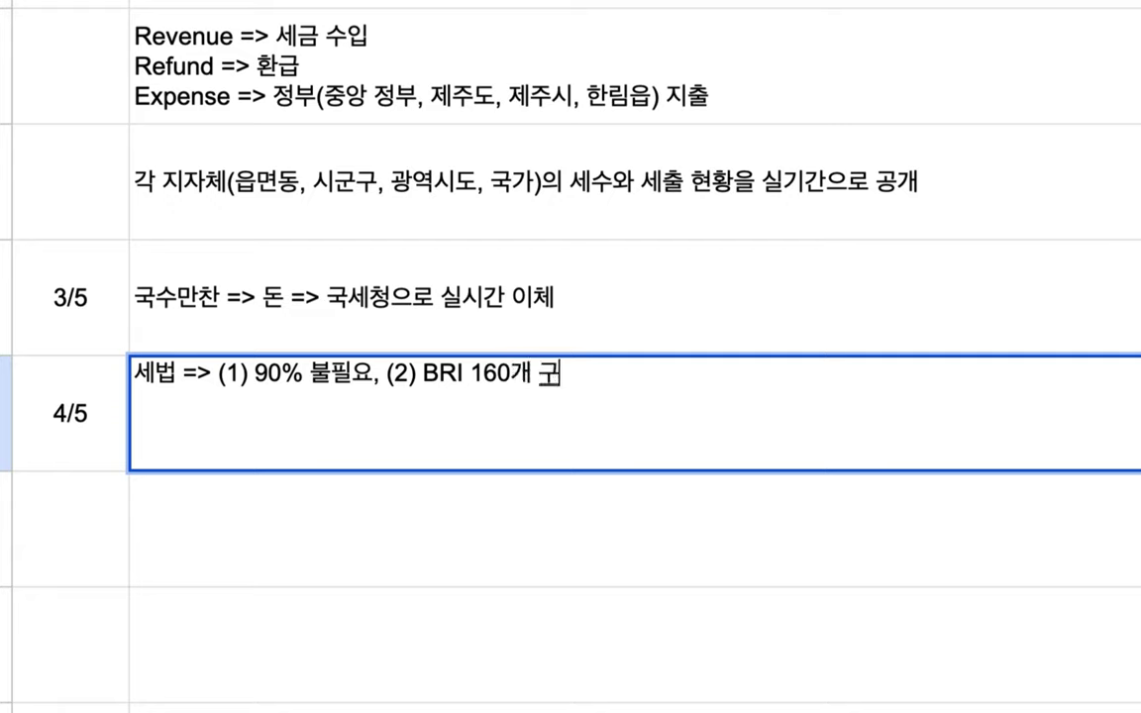
{"action": "type", "text": "용"}
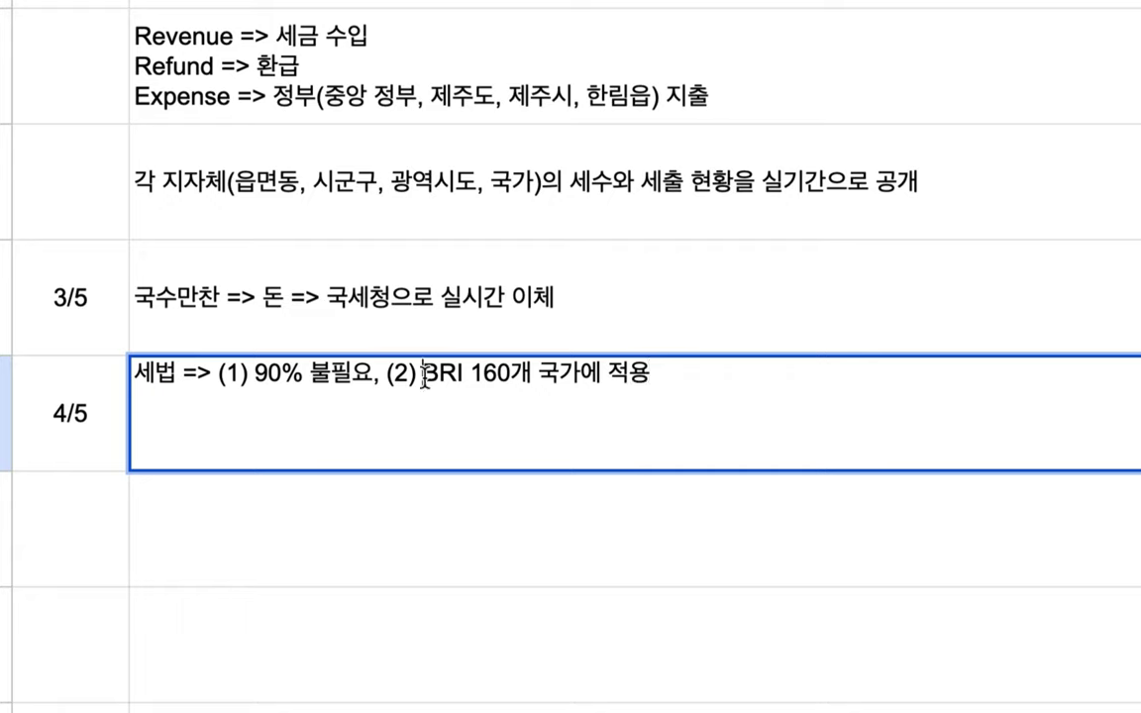
Highlight the BRI phrase in cell B10 and append "=> 만국이 공유할 수 있는 표준 세법" after it.
{"action": "left_click_drag", "start_coordinate": [420, 374], "coordinate": [668, 370]}
{"action": "left_click", "coordinate": [671, 366]}
{"action": "type", "text": "=> "}
{"action": "type", "text": "만국이"}
{"action": "type", "text": " 공유히"}
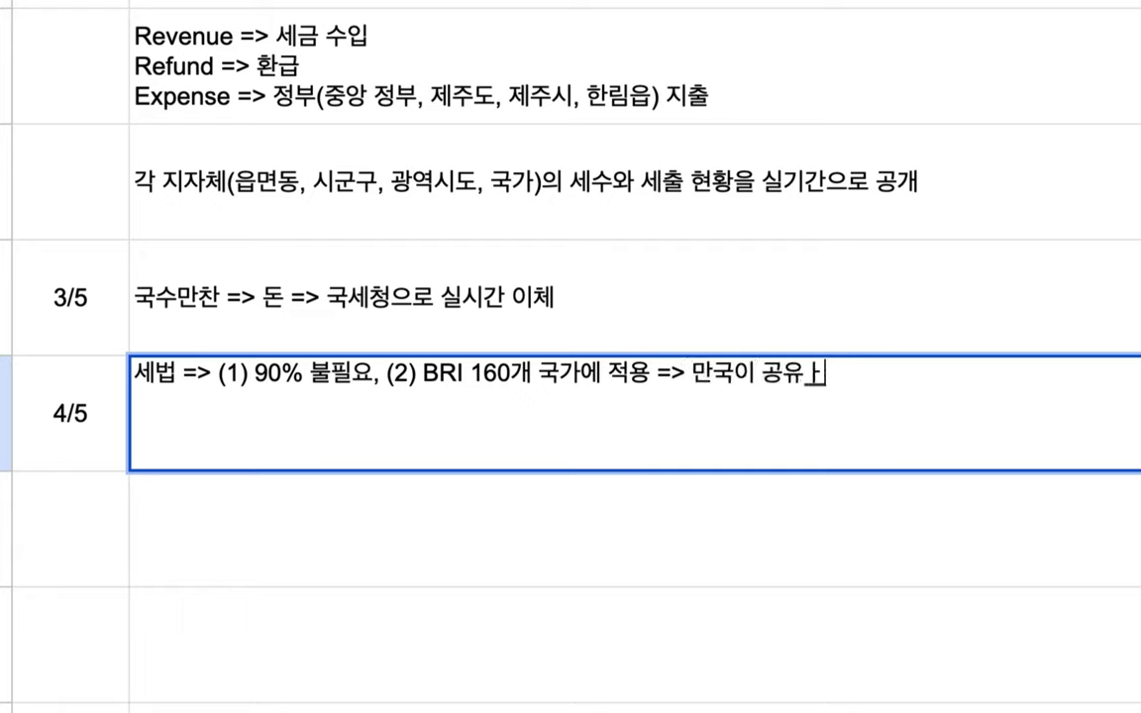
{"action": "type", "text": " 수 있"}
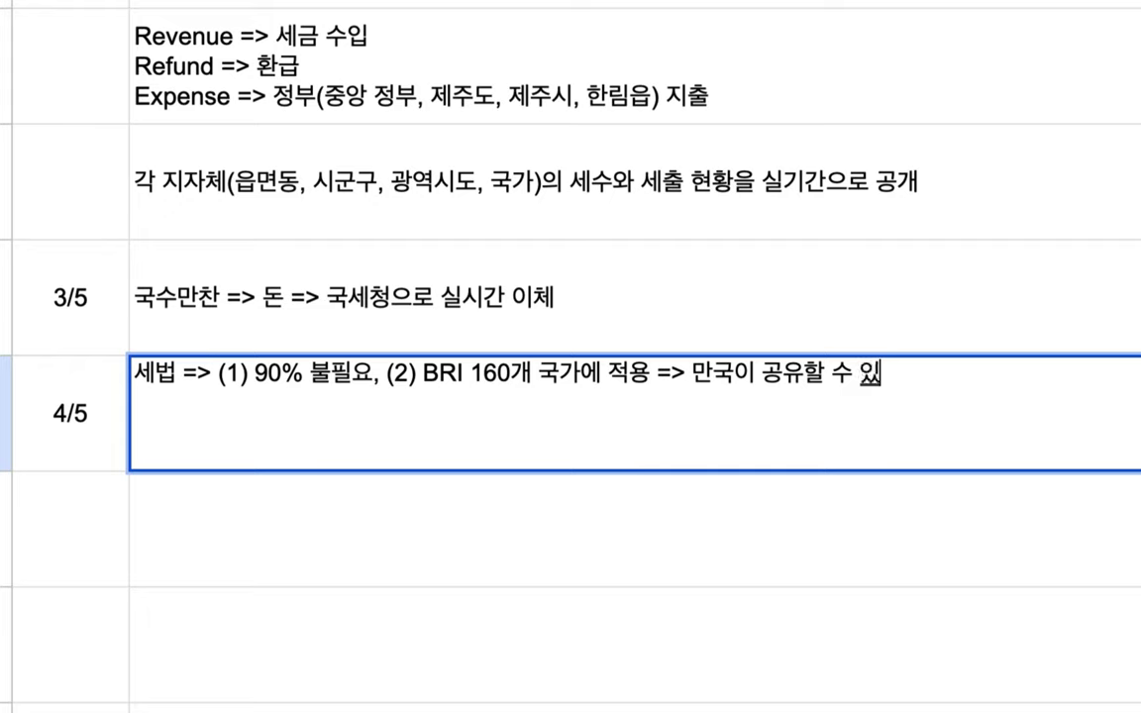
{"action": "type", "text": "는 표준 세법"}
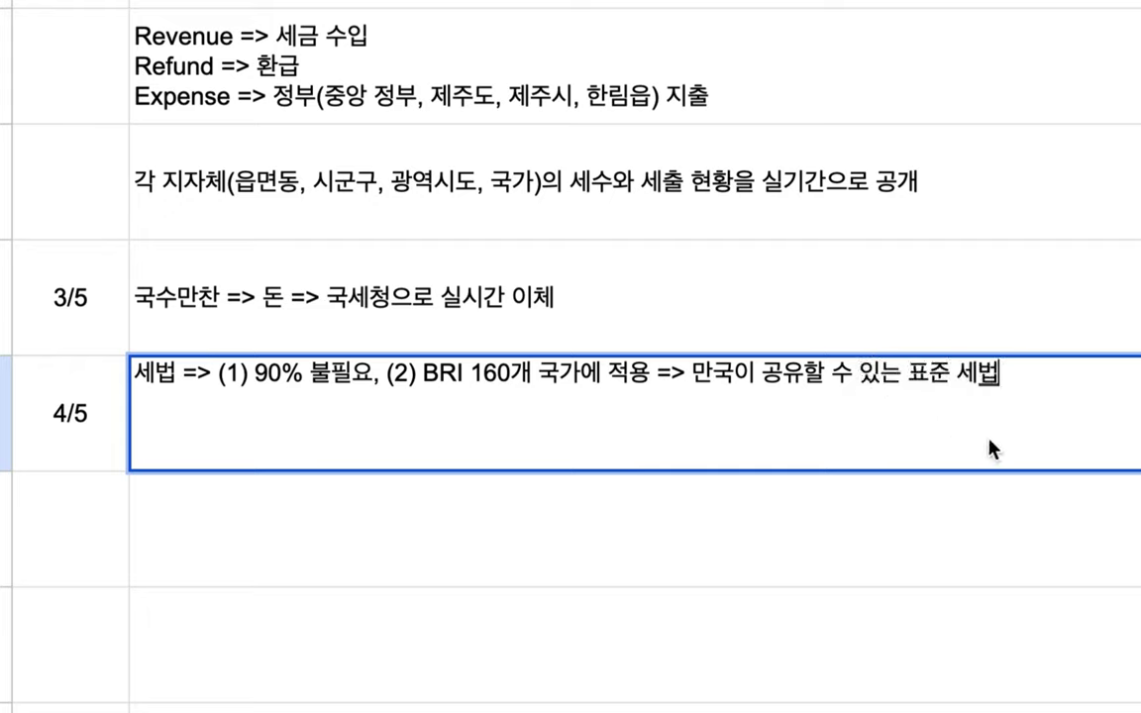
Highlight 만국이 공유할 수 있는 표준 세법 and 90% 불필요 in cell B10, and commit the cell.
{"action": "left_click_drag", "start_coordinate": [696, 380], "coordinate": [1054, 380]}
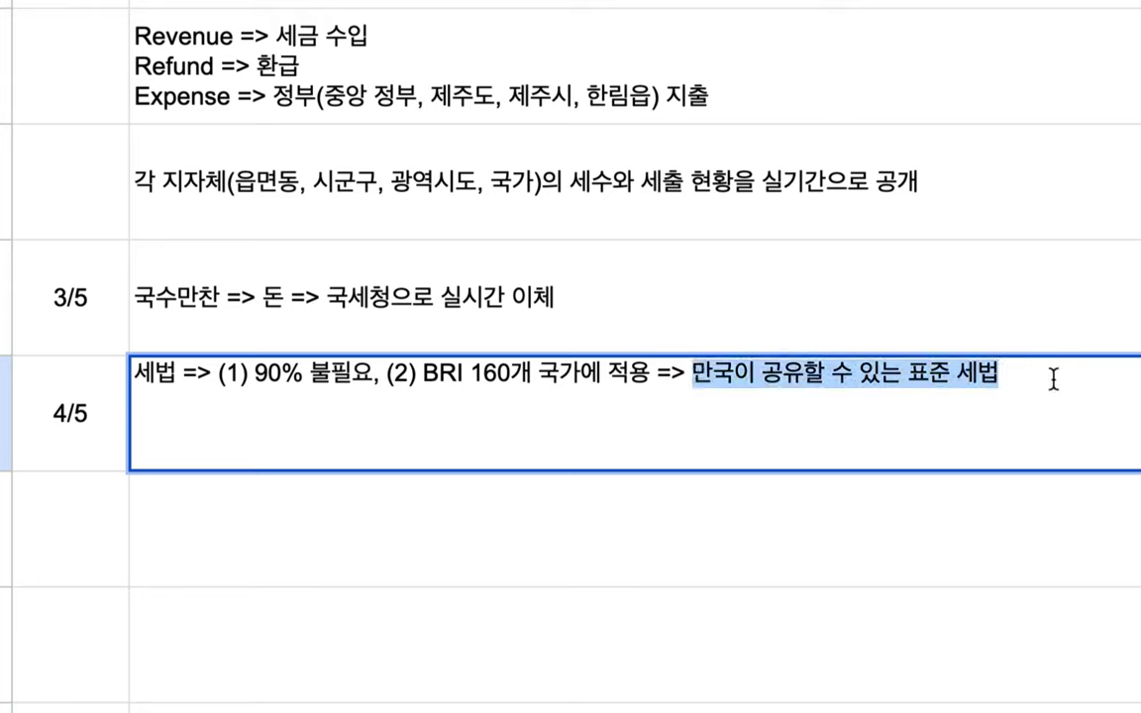
{"action": "left_click_drag", "start_coordinate": [249, 375], "coordinate": [374, 380]}
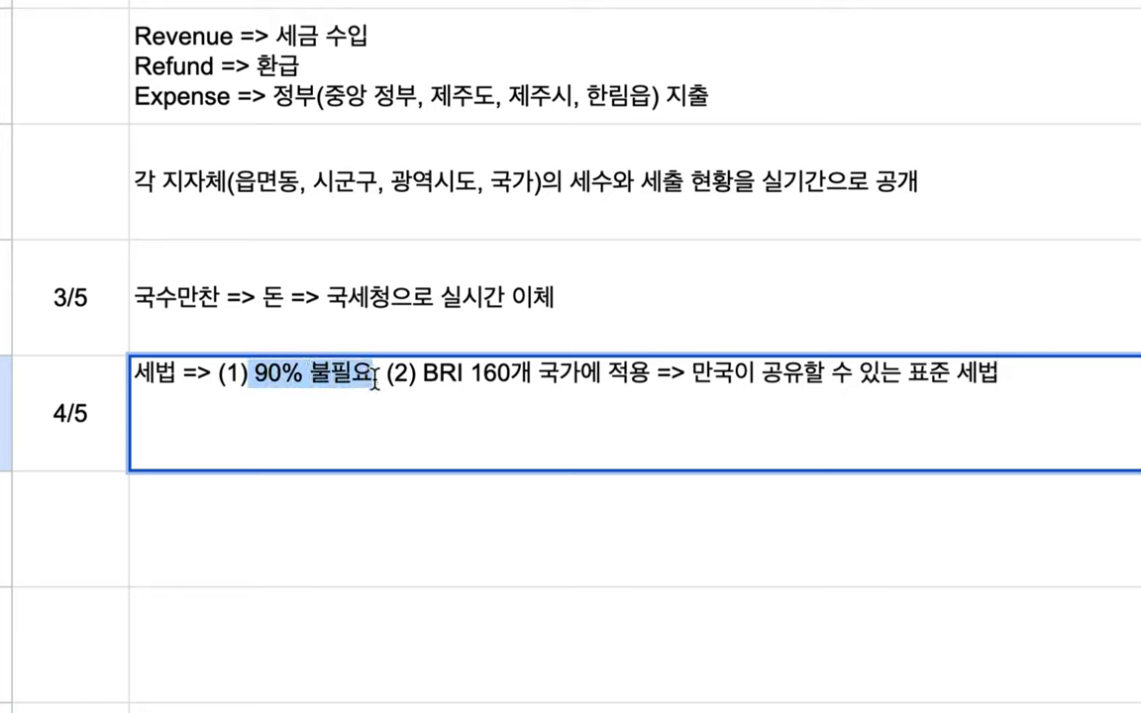
{"action": "left_click_drag", "start_coordinate": [713, 377], "coordinate": [988, 367]}
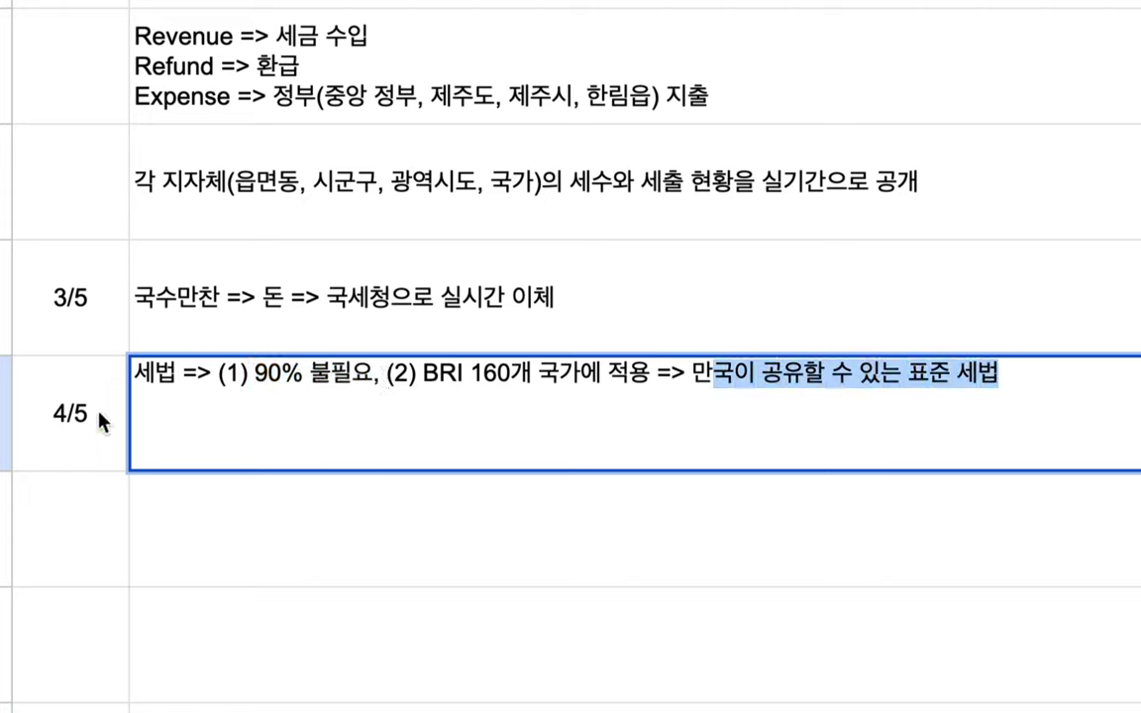
{"action": "left_click", "coordinate": [86, 368]}
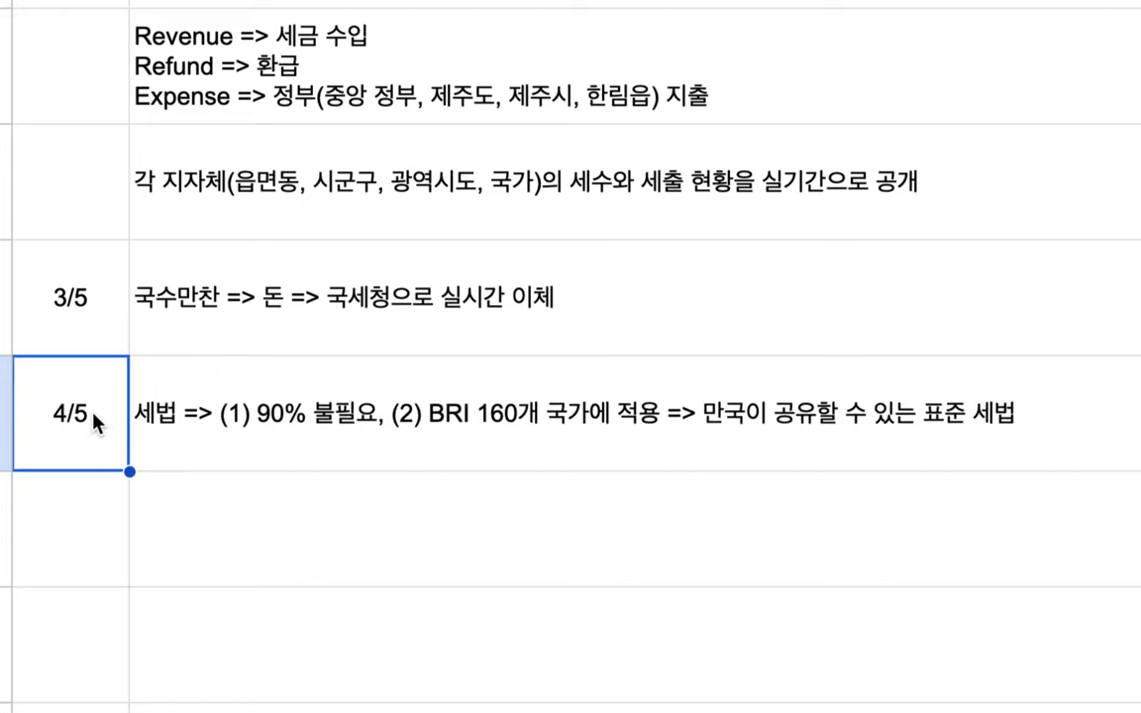
Label cell A11 5/5 and enter "시뮬레이션 =>" in cell B11.
{"action": "left_click", "coordinate": [107, 521]}
{"action": "type", "text": "5/5"}
{"action": "left_click", "coordinate": [184, 517]}
{"action": "type", "text": "시뭐"}
{"action": "key", "text": "BackSpace"}
{"action": "key", "text": "BackSpace"}
{"action": "key", "text": "BackSpace"}
{"action": "type", "text": "뮈"}
{"action": "key", "text": "BackSpace"}
{"action": "type", "text": "뮬ㄹ"}
{"action": "key", "text": "BackSpace"}
{"action": "key", "text": "BackSpace"}
{"action": "key", "text": "BackSpace"}
{"action": "type", "text": "뮬ㄹ레이"}
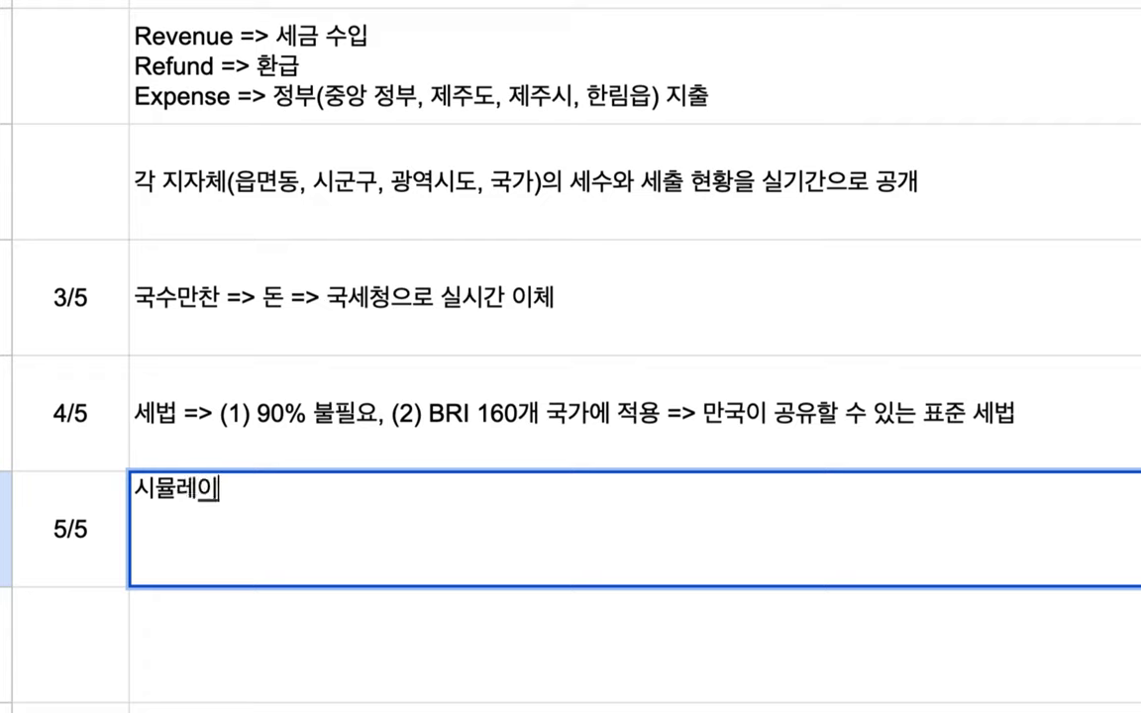
{"action": "type", "text": "션 =>"}
Commit cell B11, select rows 3/5 and 4/5, and highlight 국세청으로 실시간 이체 in cell B9.
{"action": "left_click", "coordinate": [105, 333]}
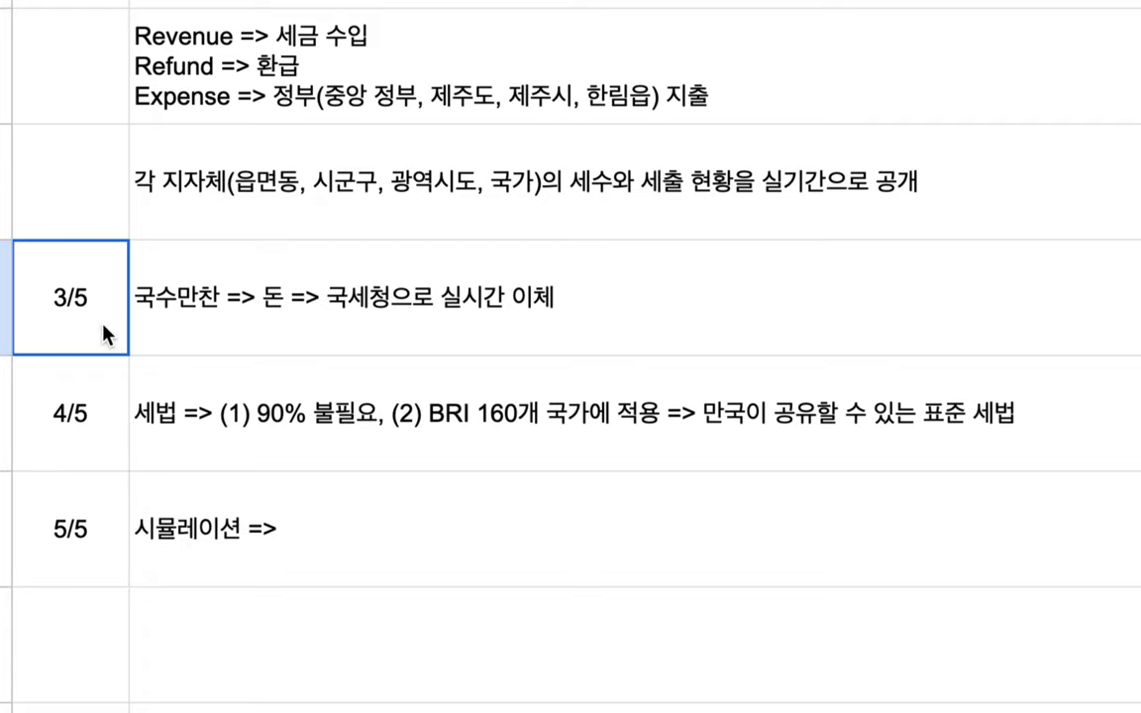
{"action": "left_click_drag", "start_coordinate": [104, 327], "coordinate": [205, 421]}
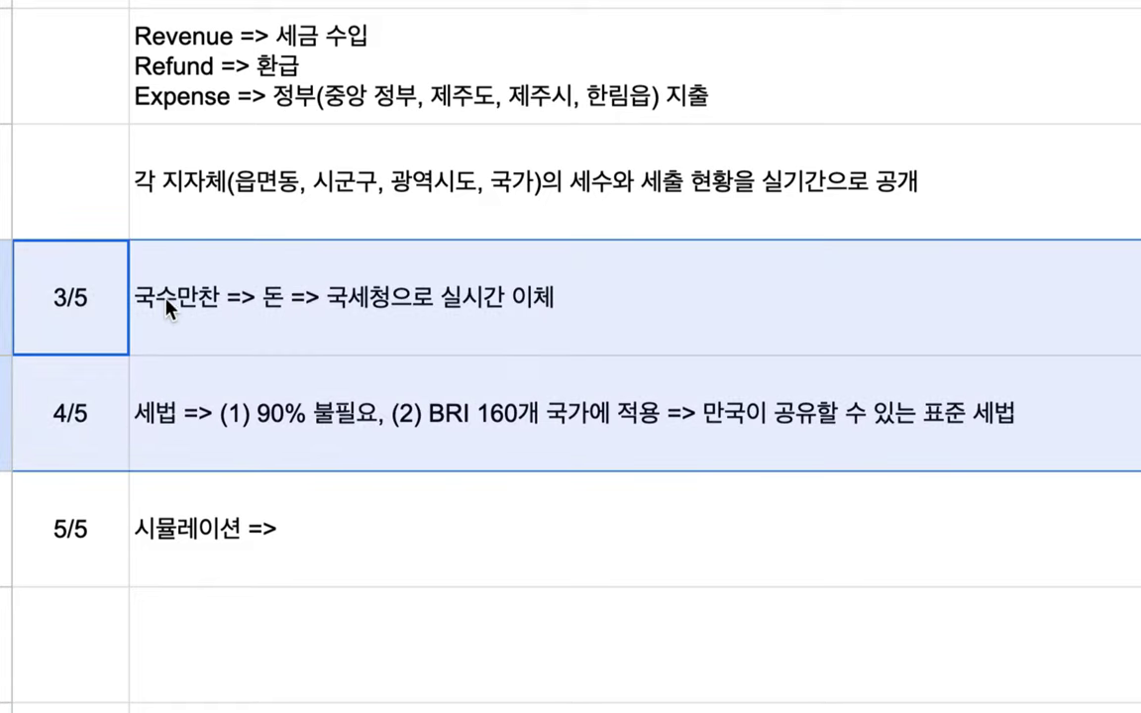
{"action": "double_click", "coordinate": [298, 297]}
{"action": "left_click_drag", "start_coordinate": [321, 255], "coordinate": [562, 265]}
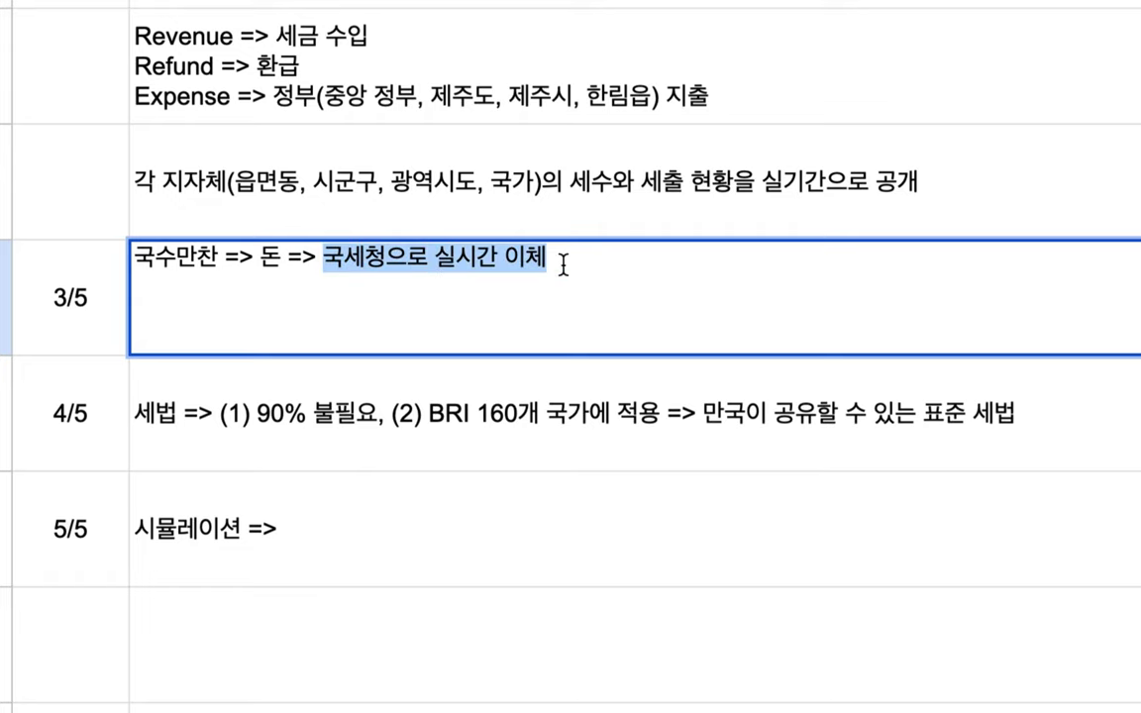
Append "다양한 상품과 다양한 사용자를 상정 100명, 상품 10종 =>" to the 시뮬레이션 line in cell B11.
{"action": "double_click", "coordinate": [297, 523]}
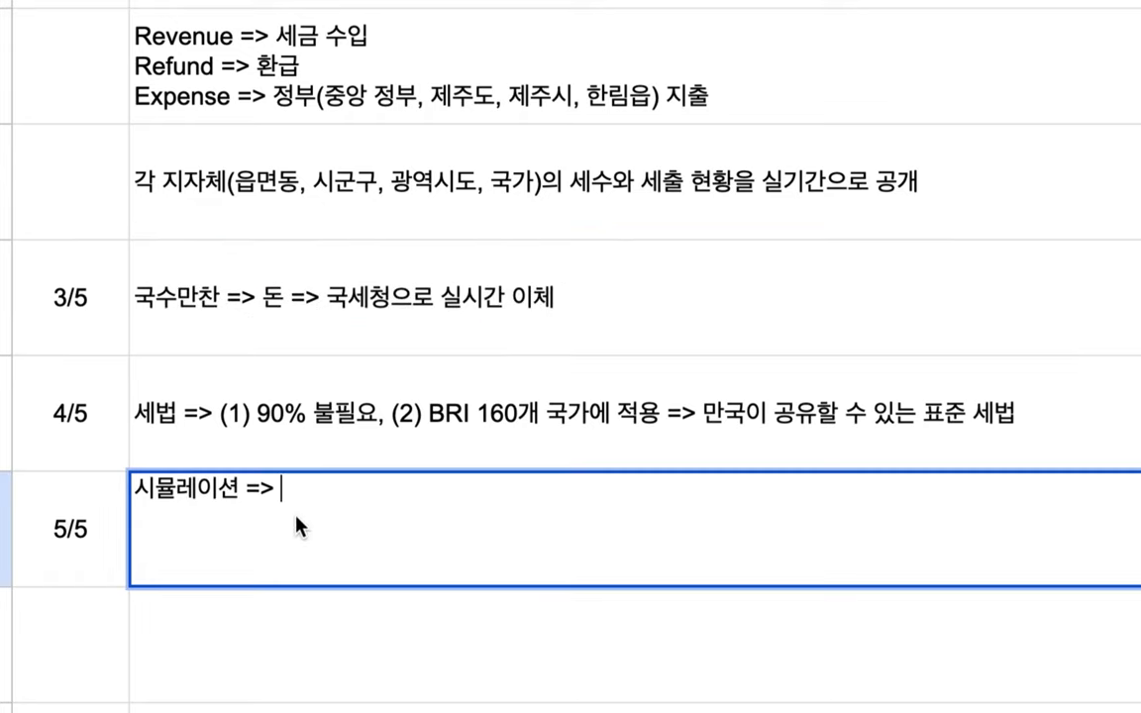
{"action": "type", "text": "다양한 상푸"}
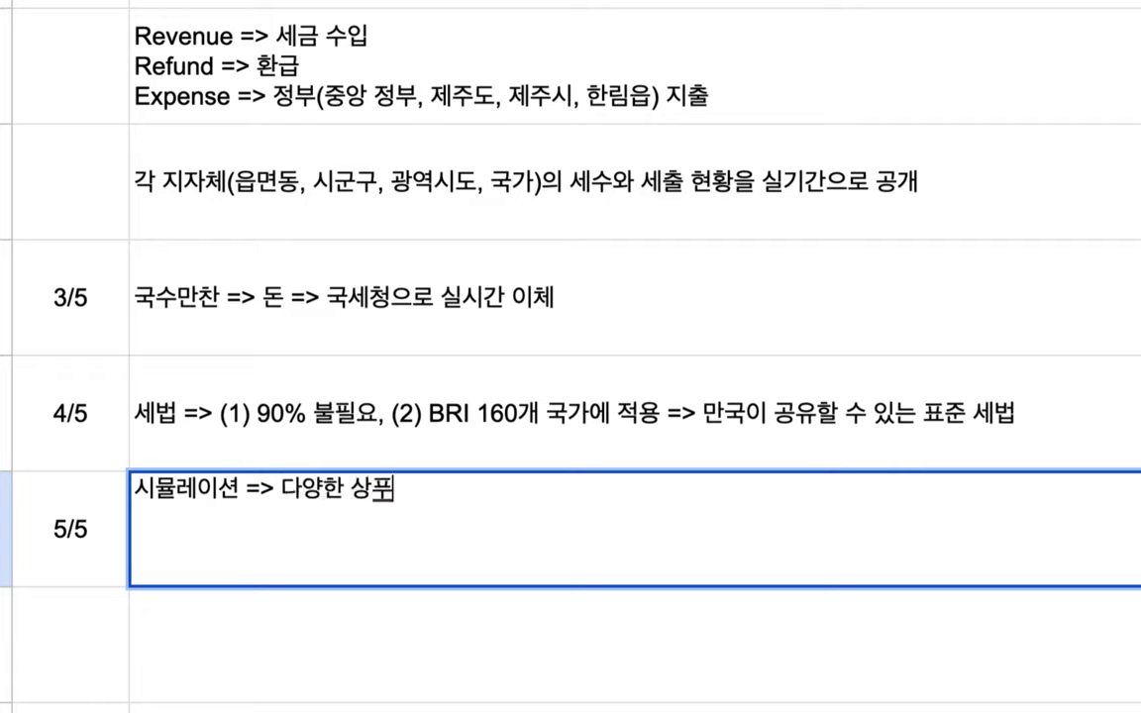
{"action": "type", "text": "ㅁ과 다양한 사용자를 생"}
{"action": "key", "text": "BackSpace"}
{"action": "type", "text": "상정 100명 "}
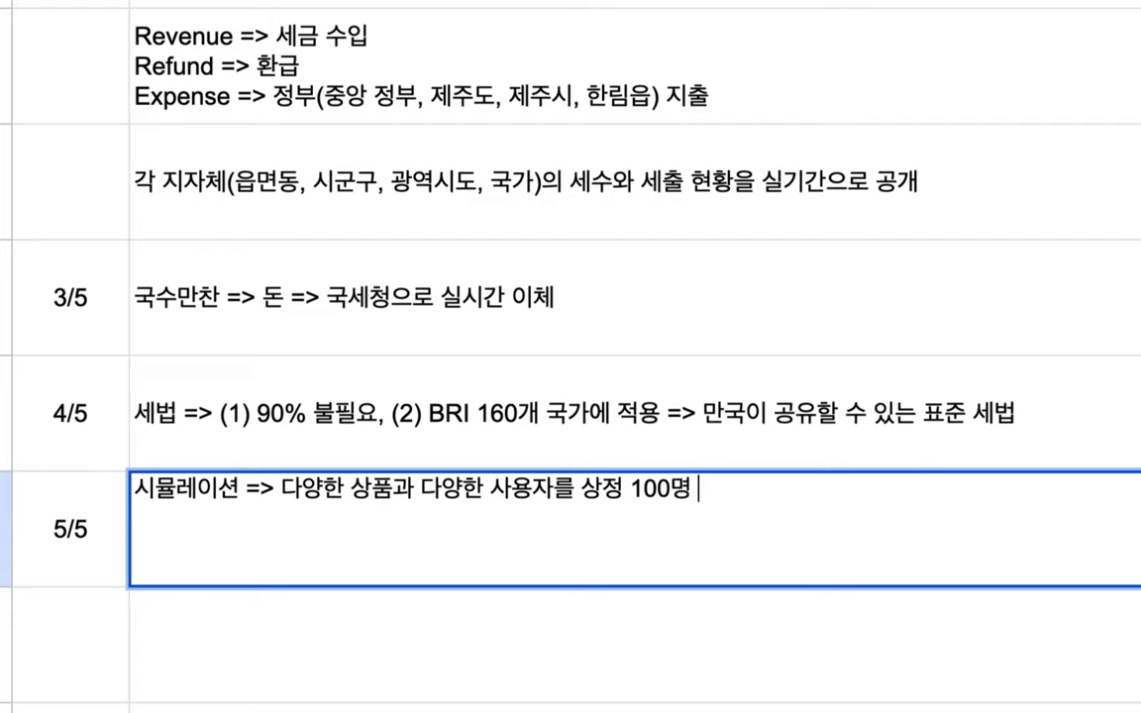
{"action": "type", "text": ", 상품 10종 =>"}
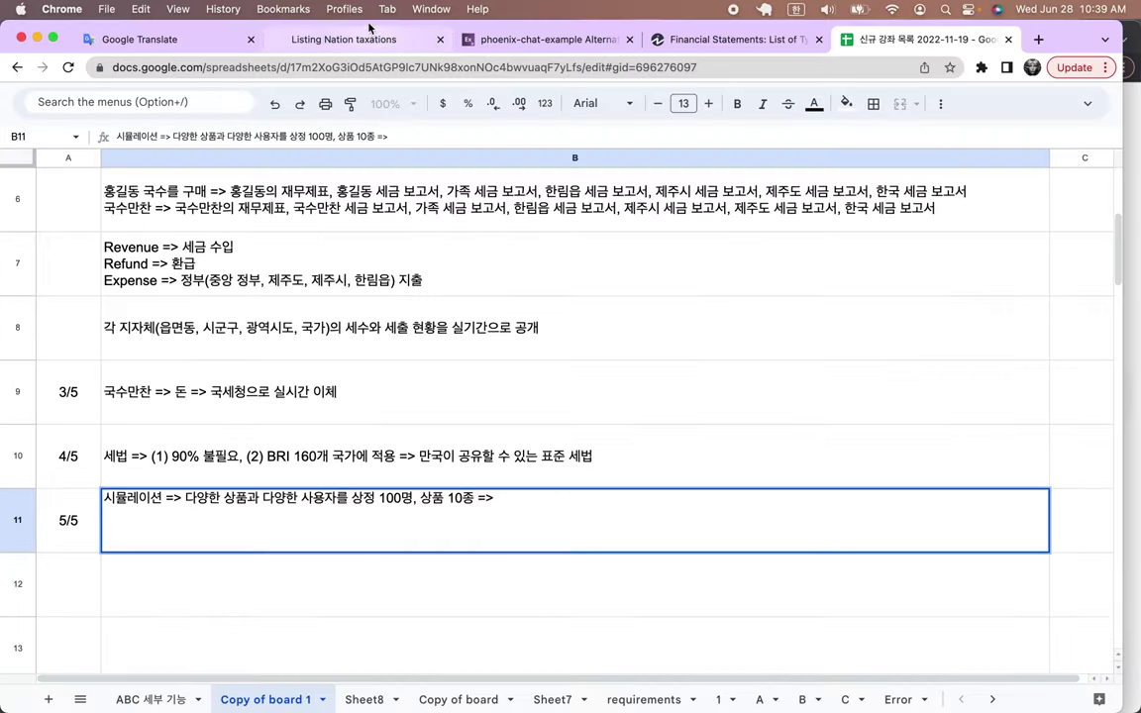
Switch to the local ABC web app and view its Market product search, User Taxations and Bank Account pages.
{"action": "left_click", "coordinate": [360, 52]}
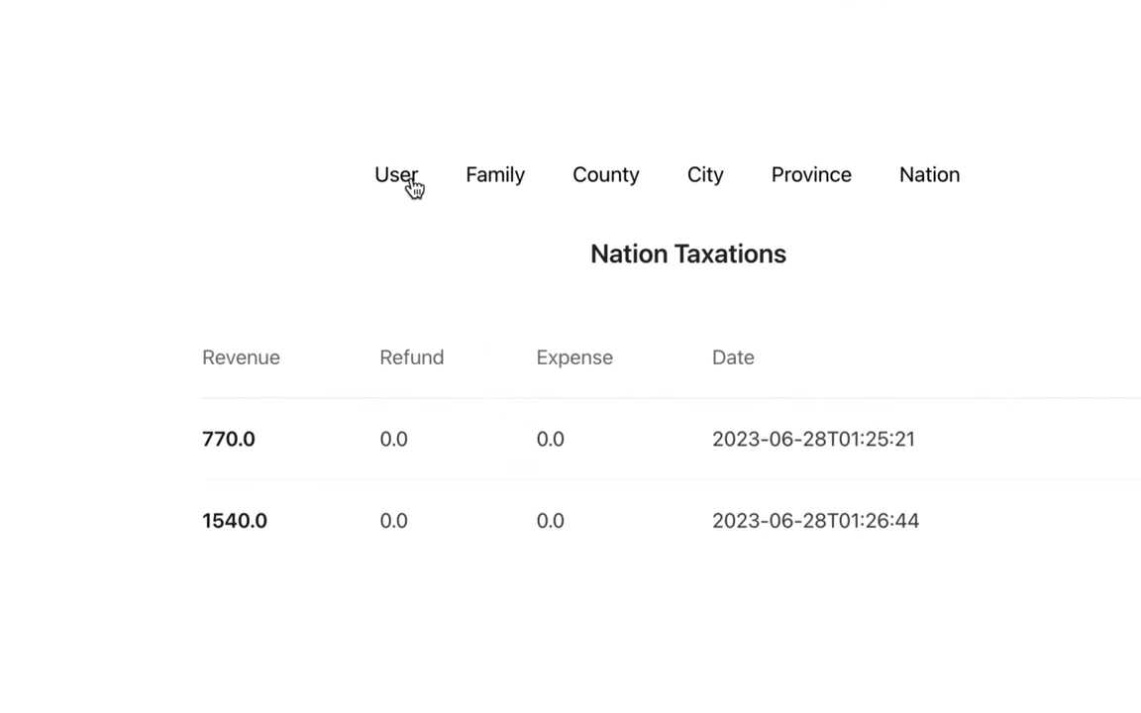
{"action": "left_click", "coordinate": [156, 119]}
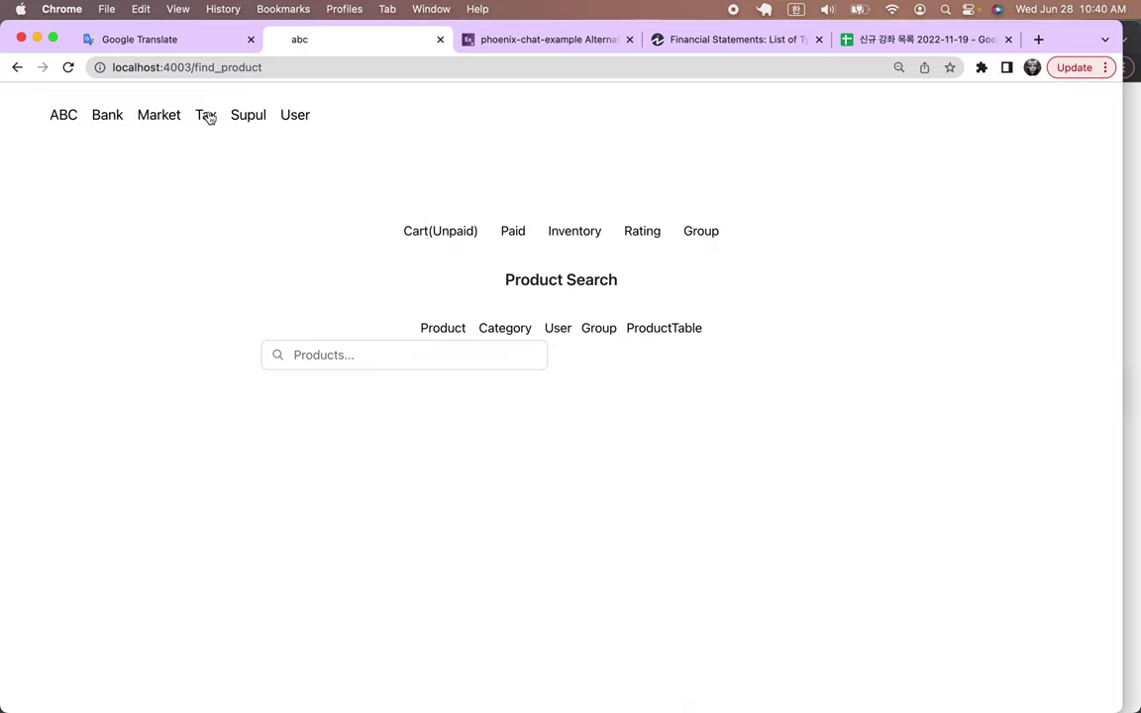
{"action": "left_click", "coordinate": [207, 116]}
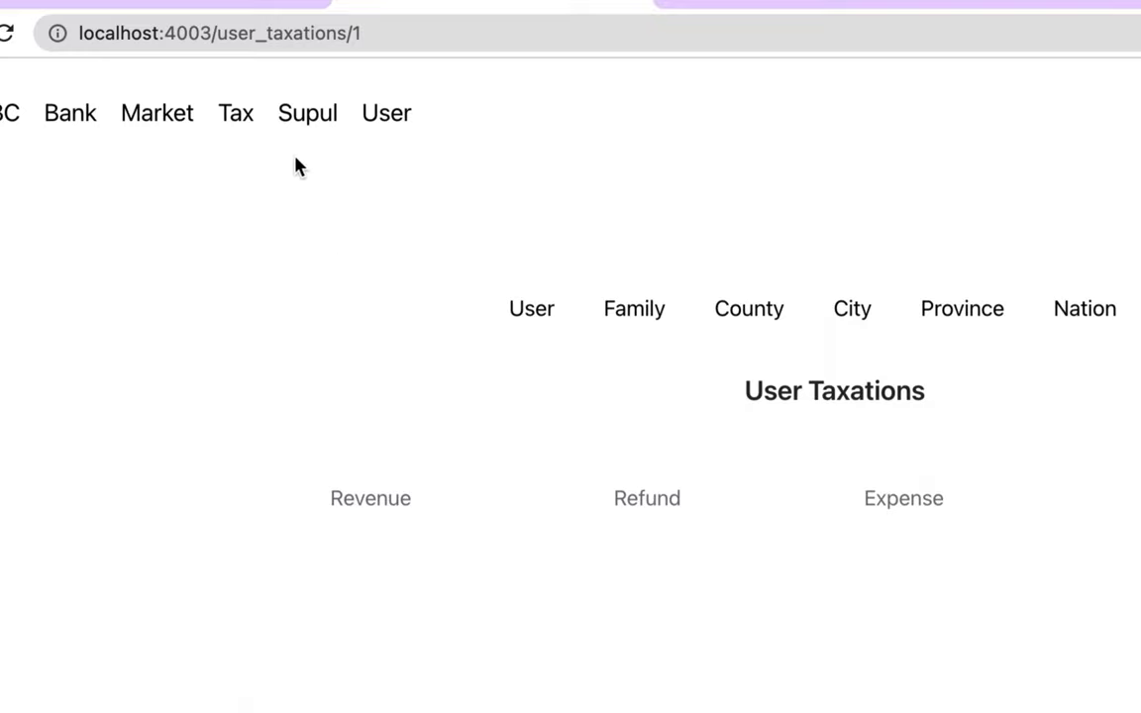
{"action": "left_click", "coordinate": [66, 118]}
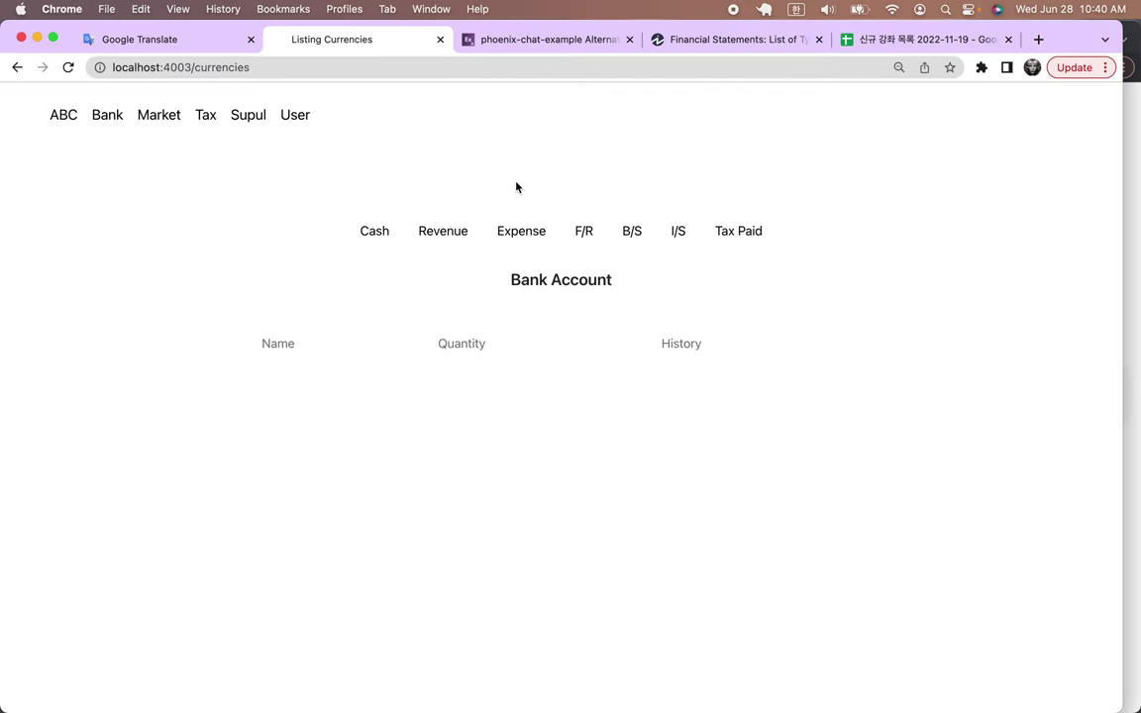
Back in the spreadsheet, enter the sample buyer's name followed by ", 국수만찬의 세금 보고서 & 재무제표는 실시간 갱신" in cell B12.
{"action": "left_click", "coordinate": [892, 40]}
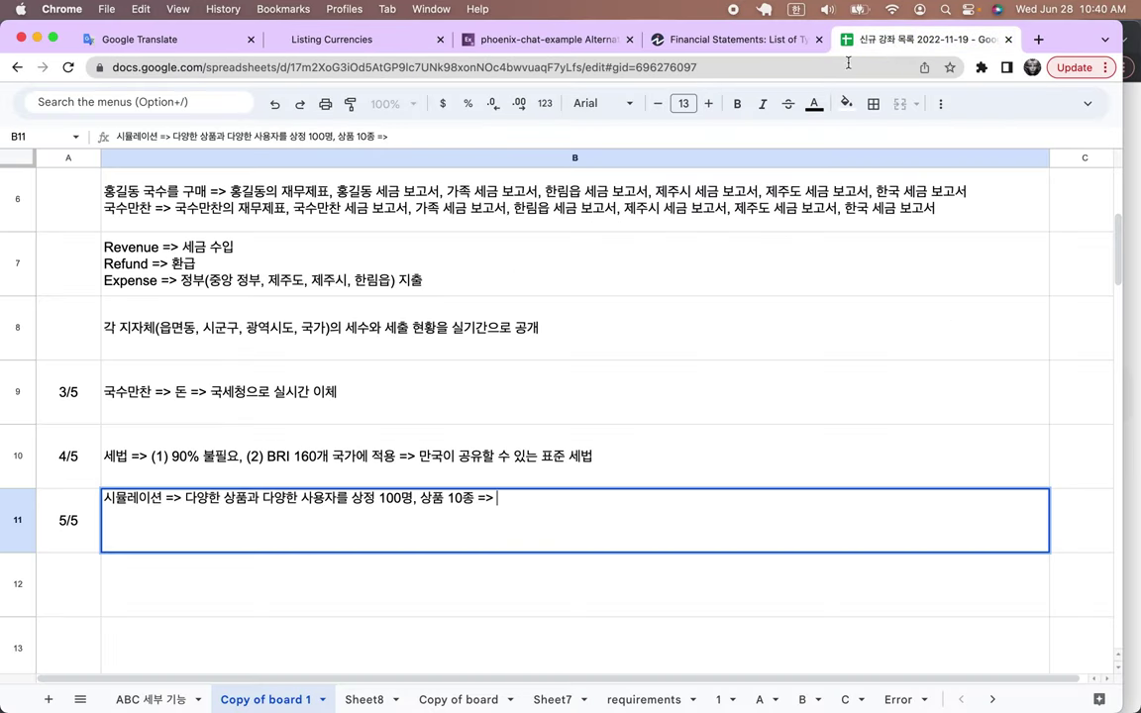
{"action": "left_click", "coordinate": [134, 591]}
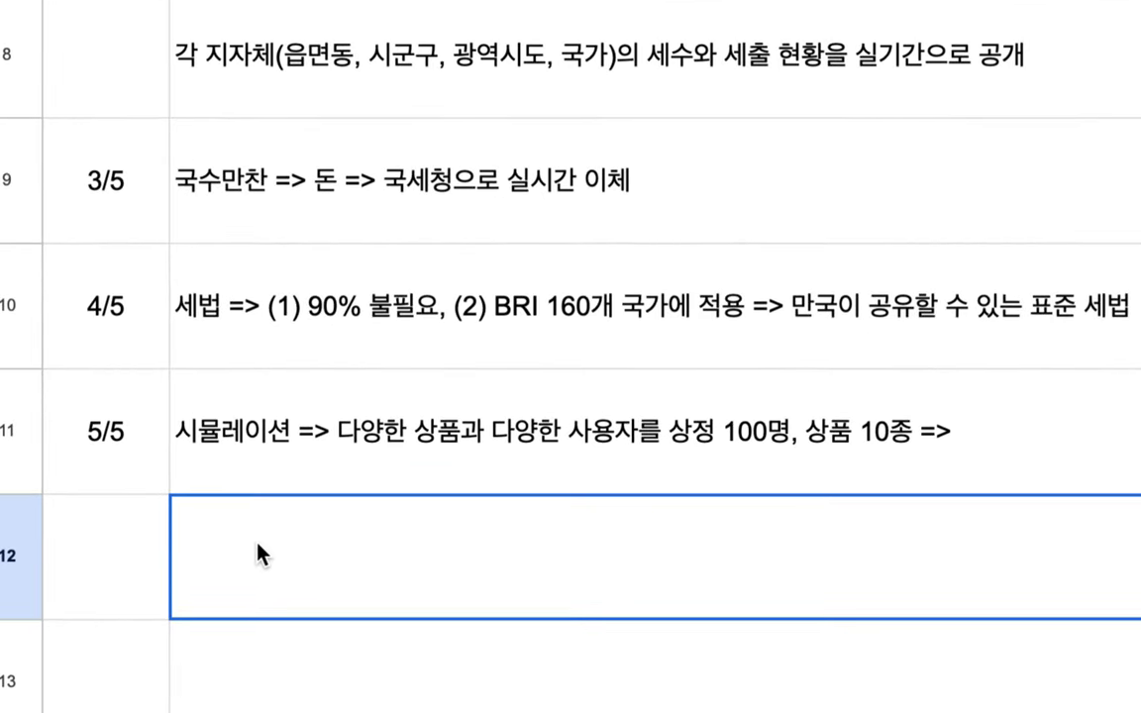
{"action": "double_click", "coordinate": [146, 583]}
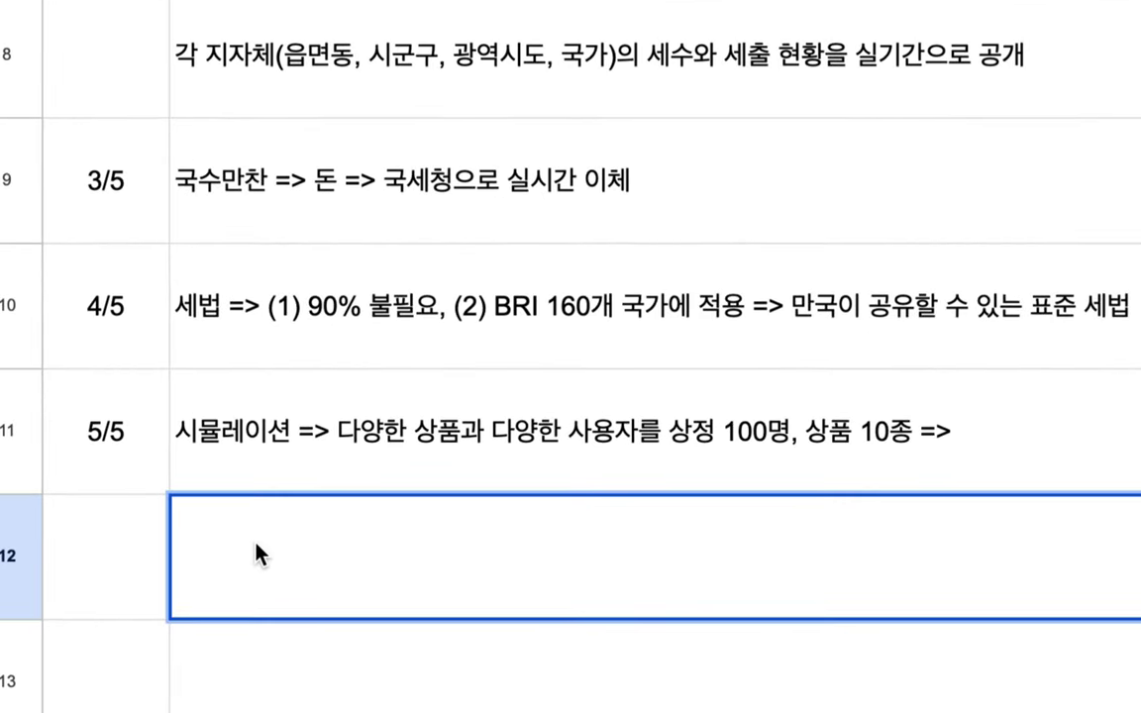
{"action": "type", "text": "홍길도ㅇ, 국수만ㅊ"}
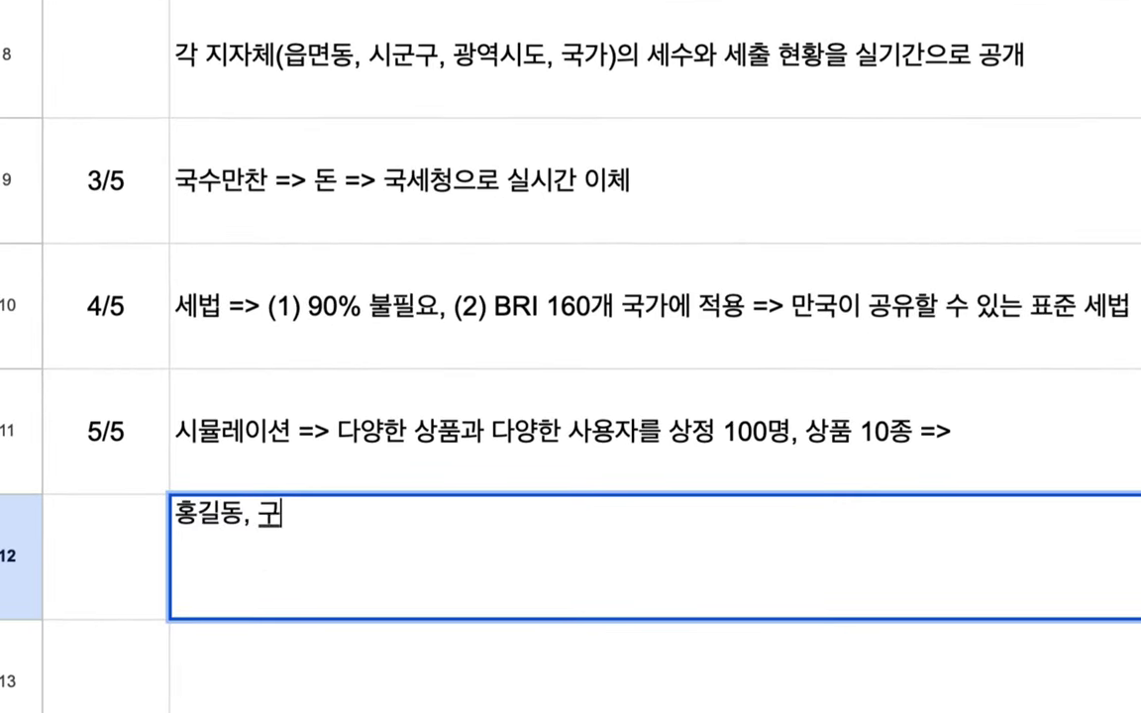
{"action": "type", "text": "ㅏㄴ의 "}
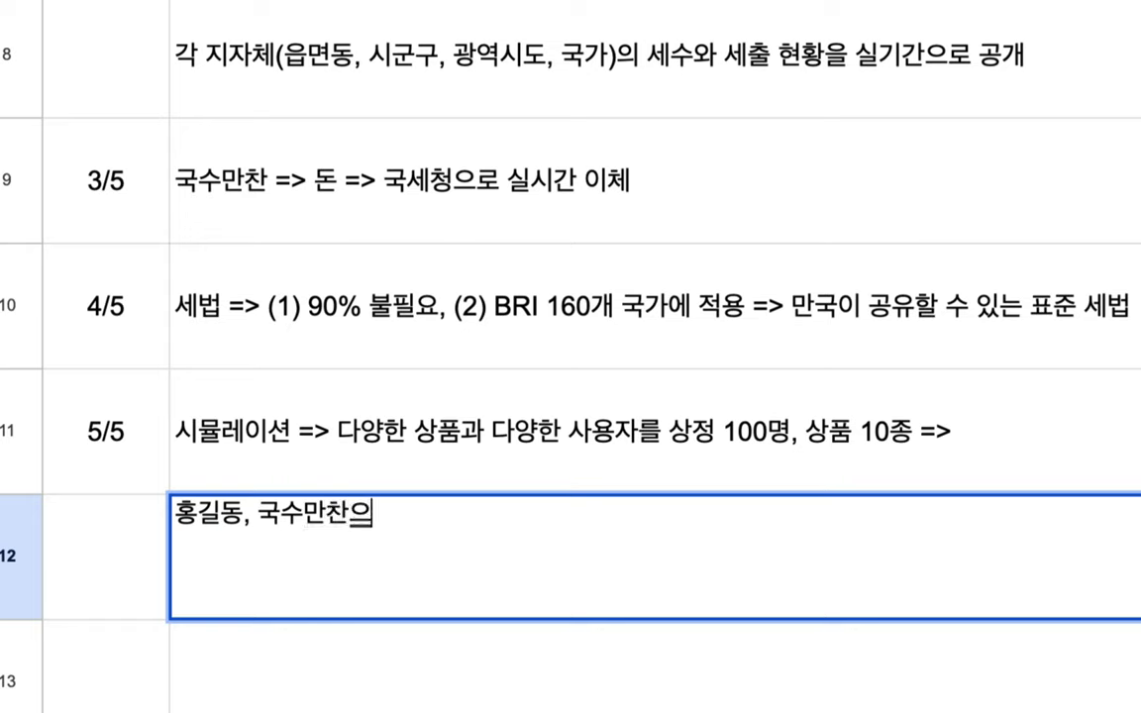
{"action": "type", "text": "세금 보고서"}
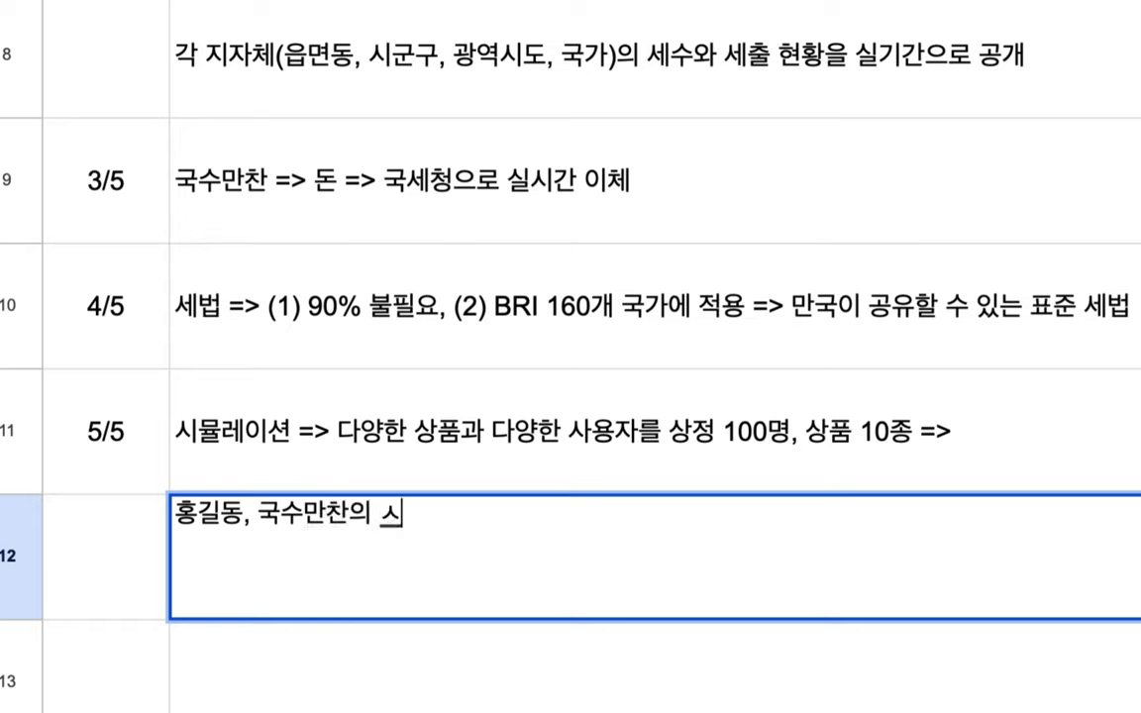
{"action": "type", "text": " & 자무"}
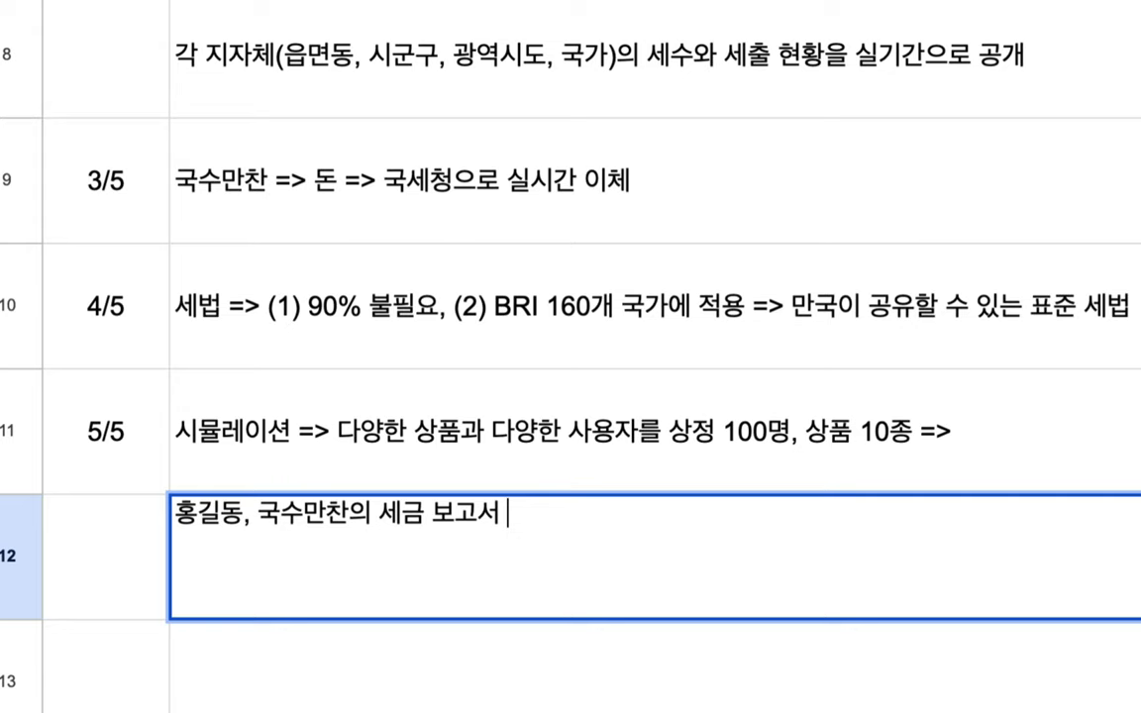
{"action": "key", "text": "BackSpace"}
{"action": "key", "text": "BackSpace"}
{"action": "key", "text": "BackSpace"}
{"action": "type", "text": "재무제표는 시ㄹ시간 갱신"}
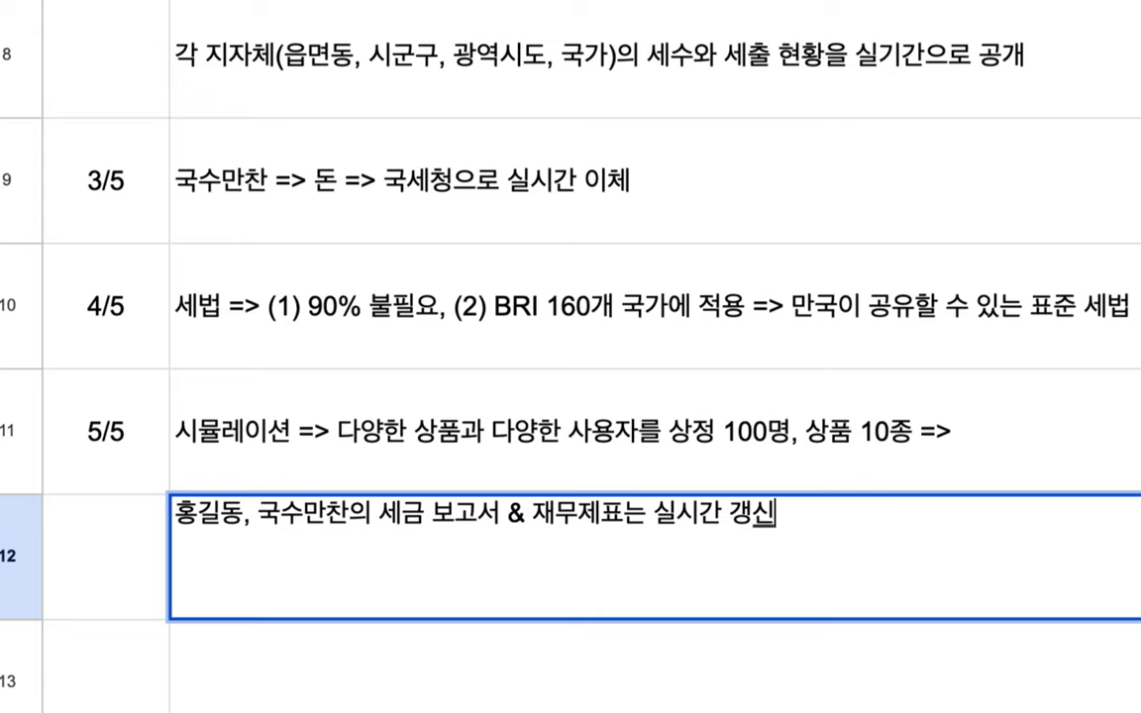
Add a second line to cell B12 reading "읍면동 => 24시간마다 갱신".
{"action": "key", "text": "alt+Return"}
{"action": "type", "text": "읍면"}
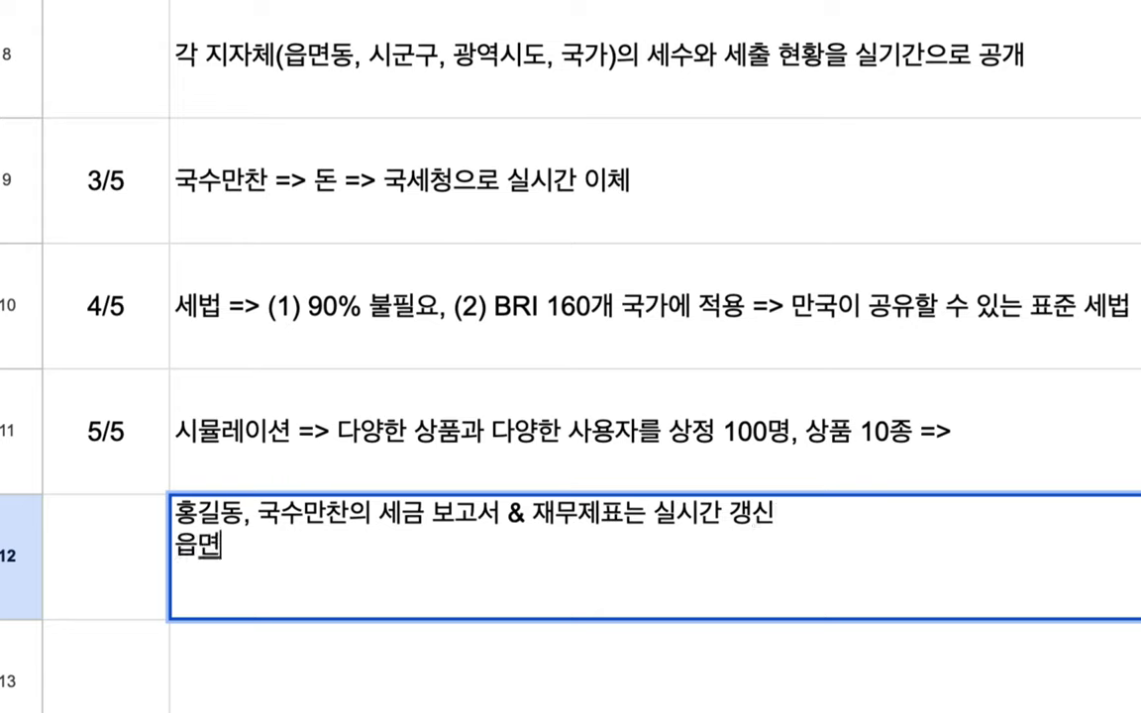
{"action": "type", "text": "동, "}
{"action": "type", "text": "=>"}
{"action": "type", "text": " 2"}
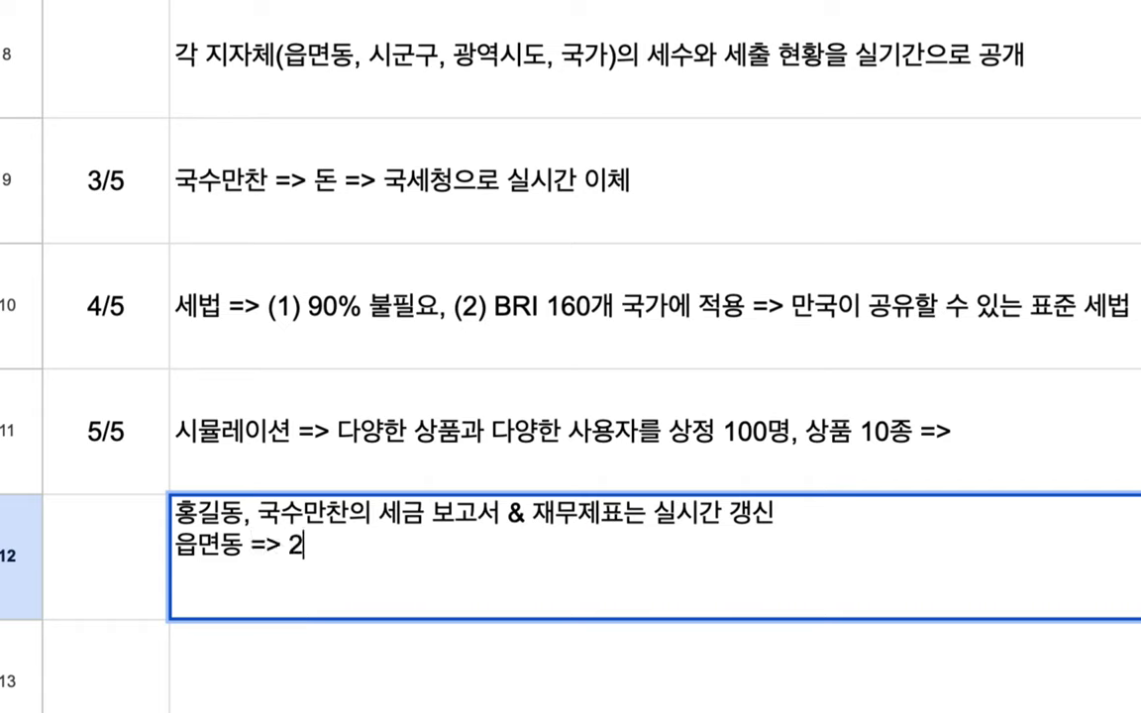
{"action": "type", "text": "4시간마다 갱신"}
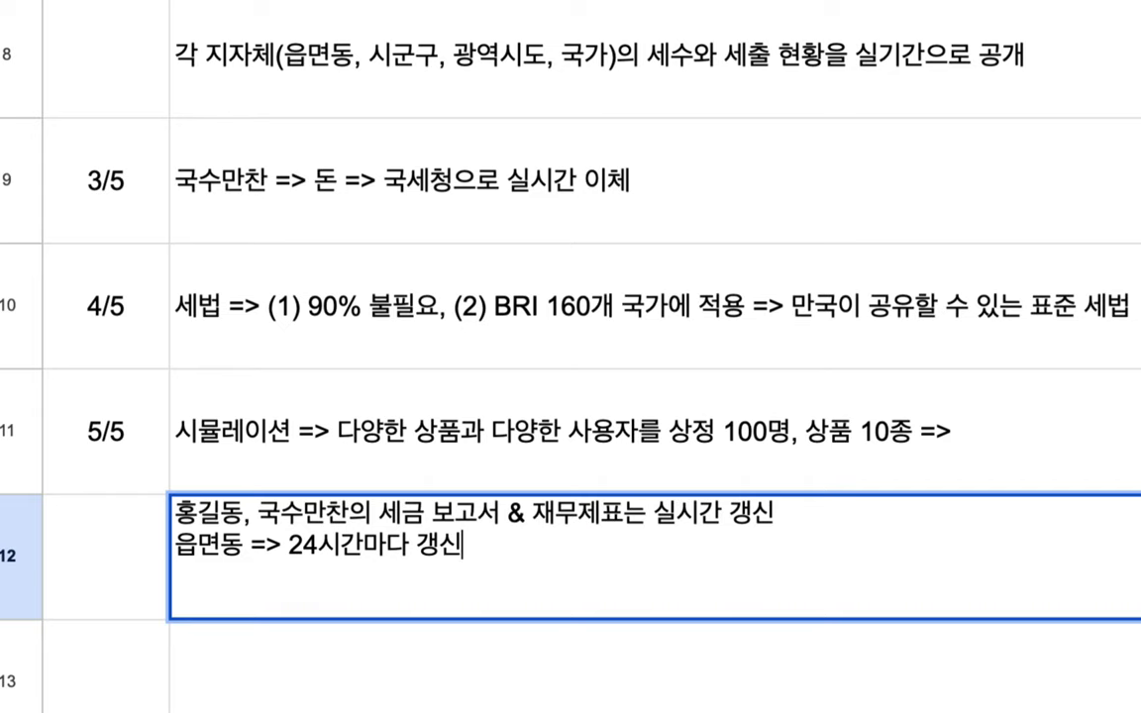
Add a third line to cell B12 reading "시군구 => 1주마다 갱신".
{"action": "type", "text": "시군구 ="}
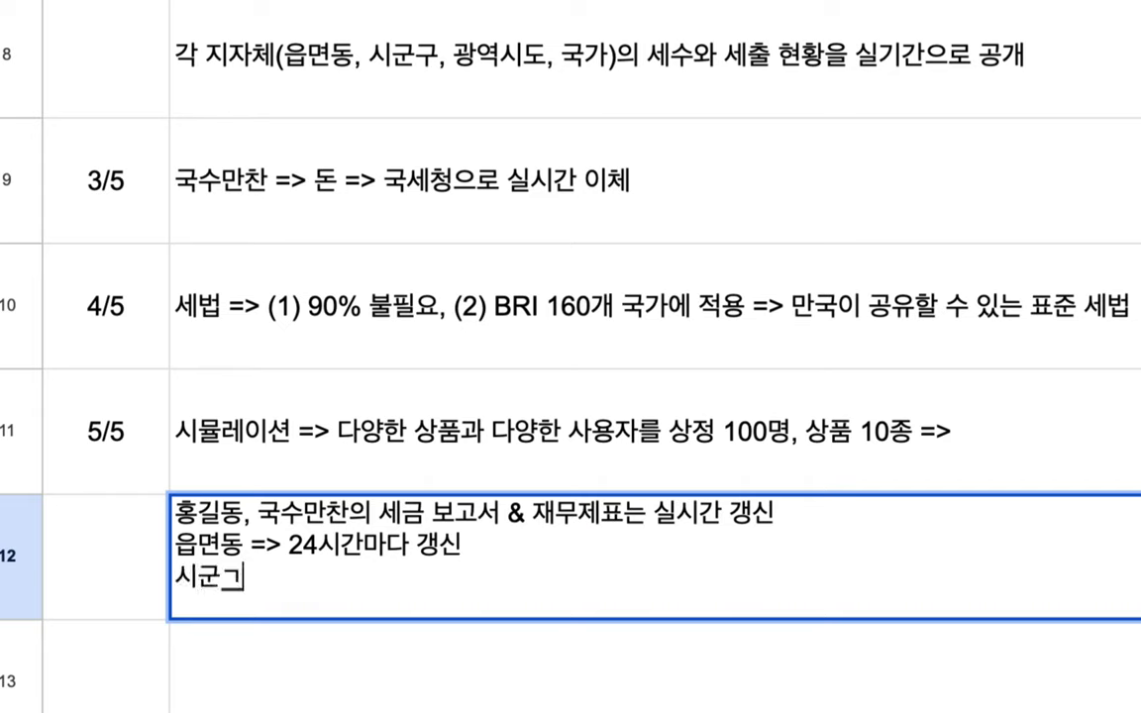
{"action": "type", "text": "> "}
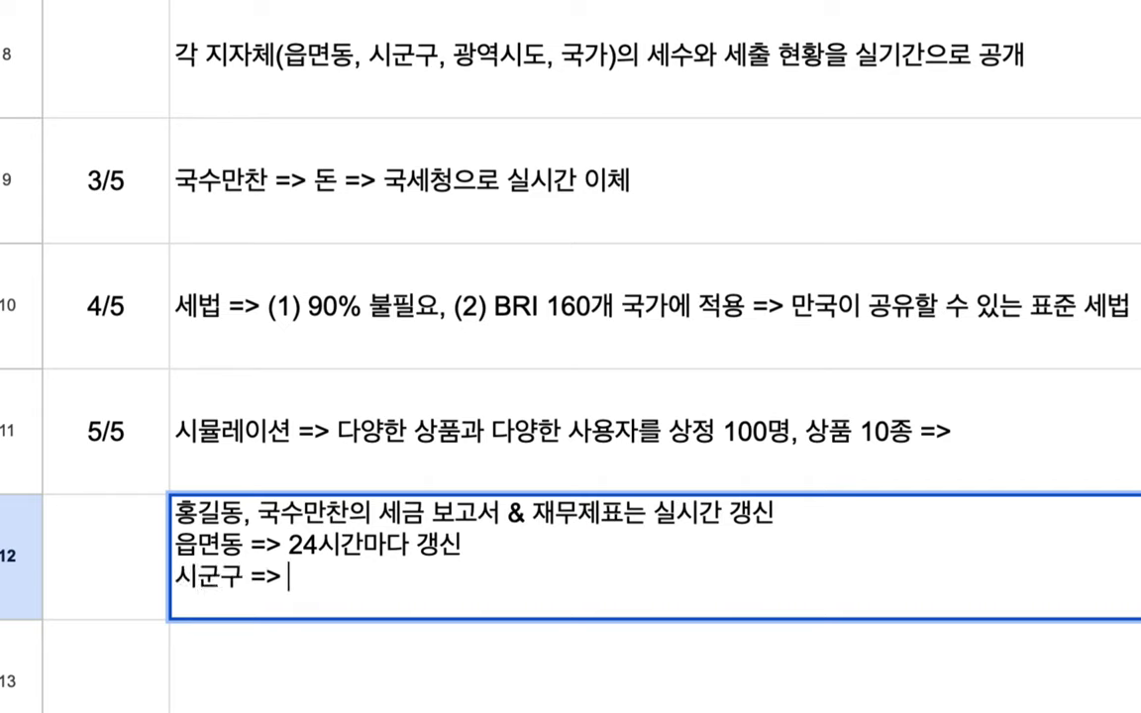
{"action": "type", "text": "1주매"}
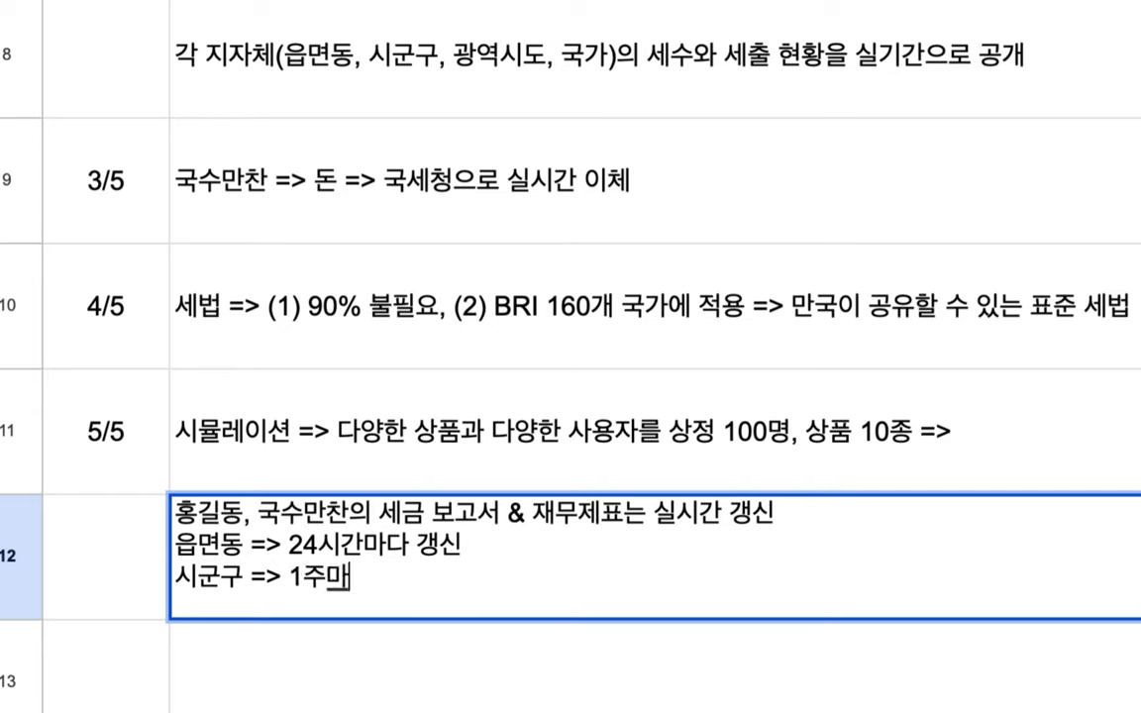
{"action": "key", "text": "BackSpace"}
{"action": "type", "text": "마다 갱신"}
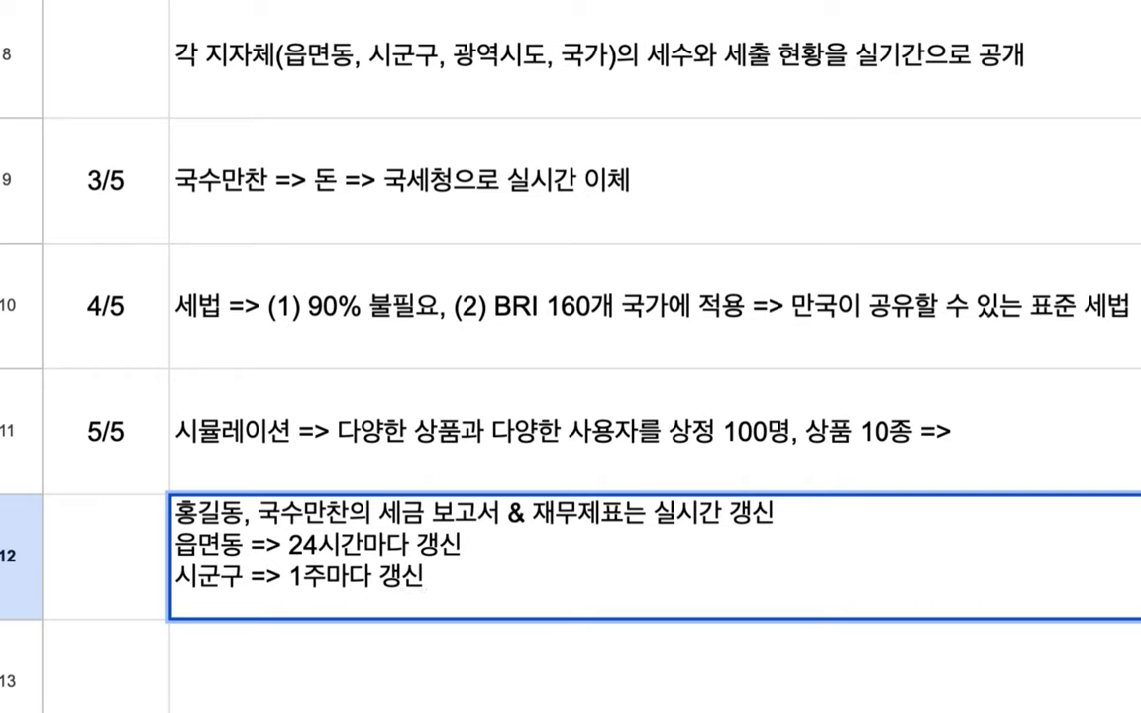
Add a fourth line to cell B12 reading "광역시도 => 2주, 국가 => 매월".
{"action": "key", "text": "alt+Return"}
{"action": "type", "text": "광"}
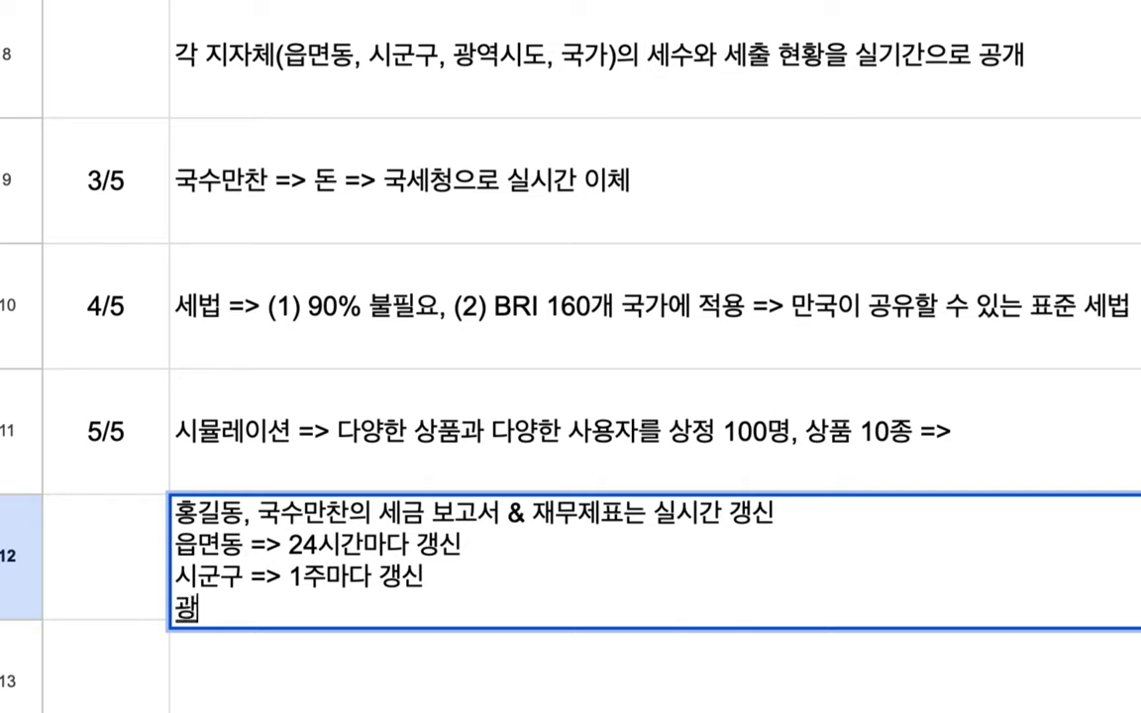
{"action": "type", "text": "역싣도 "}
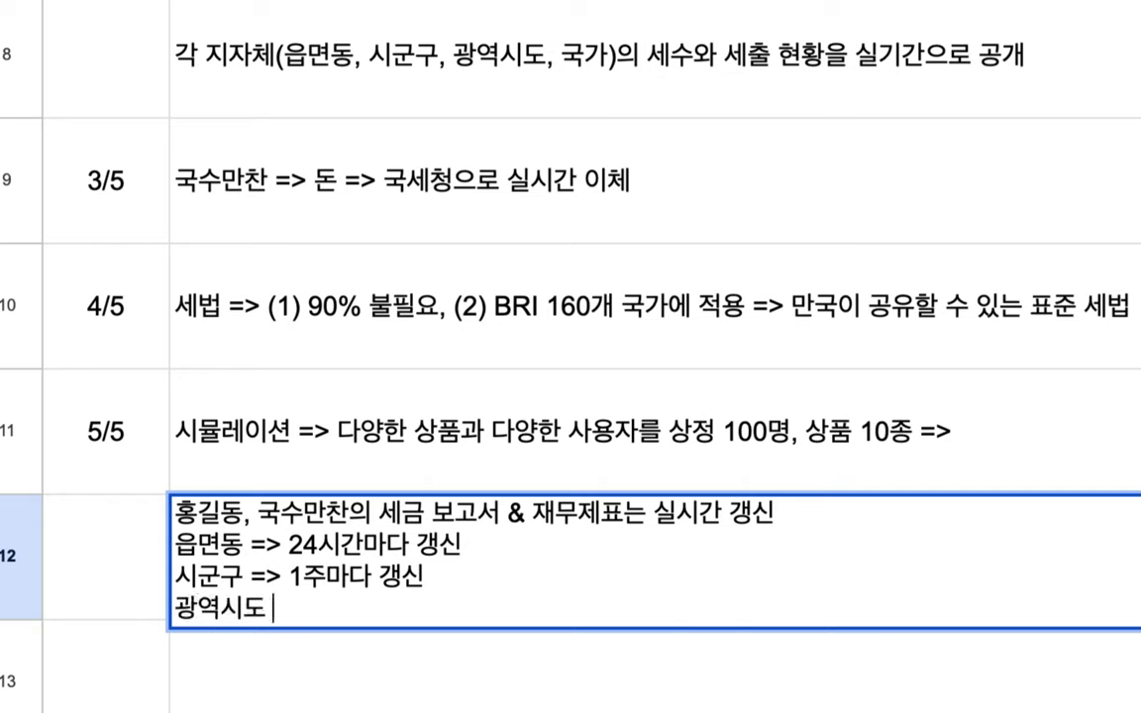
{"action": "type", "text": "=> 2주, 국개"}
{"action": "key", "text": "BackSpace"}
{"action": "type", "text": "가"}
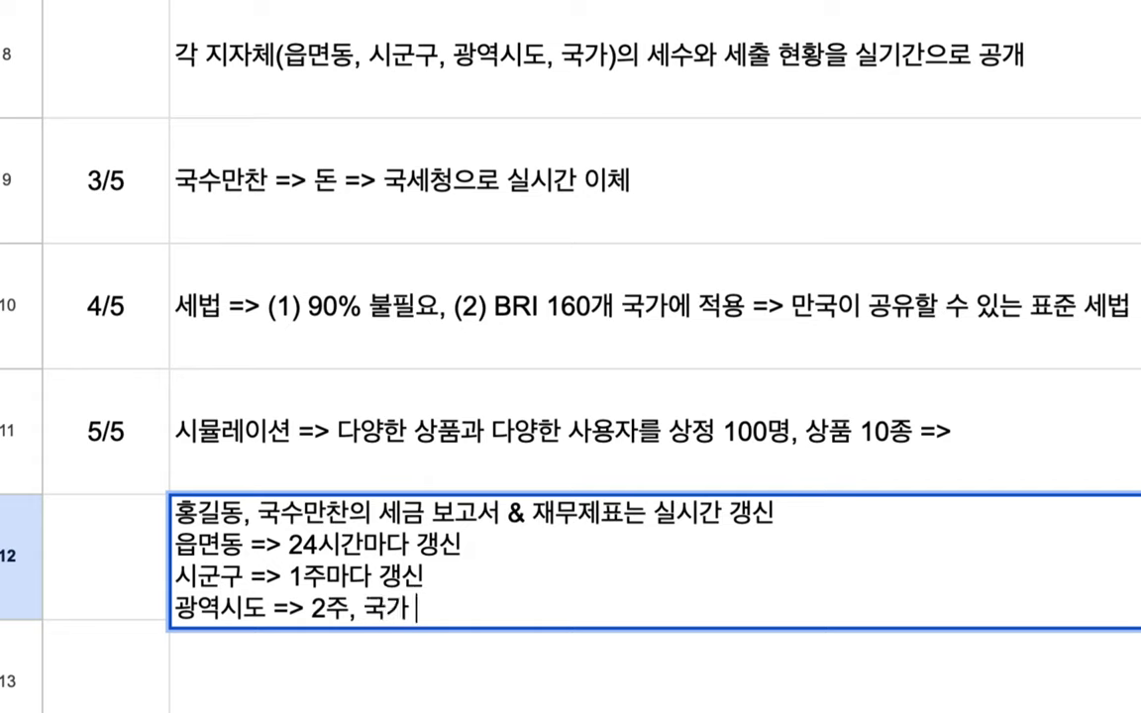
{"action": "type", "text": " => 매월"}
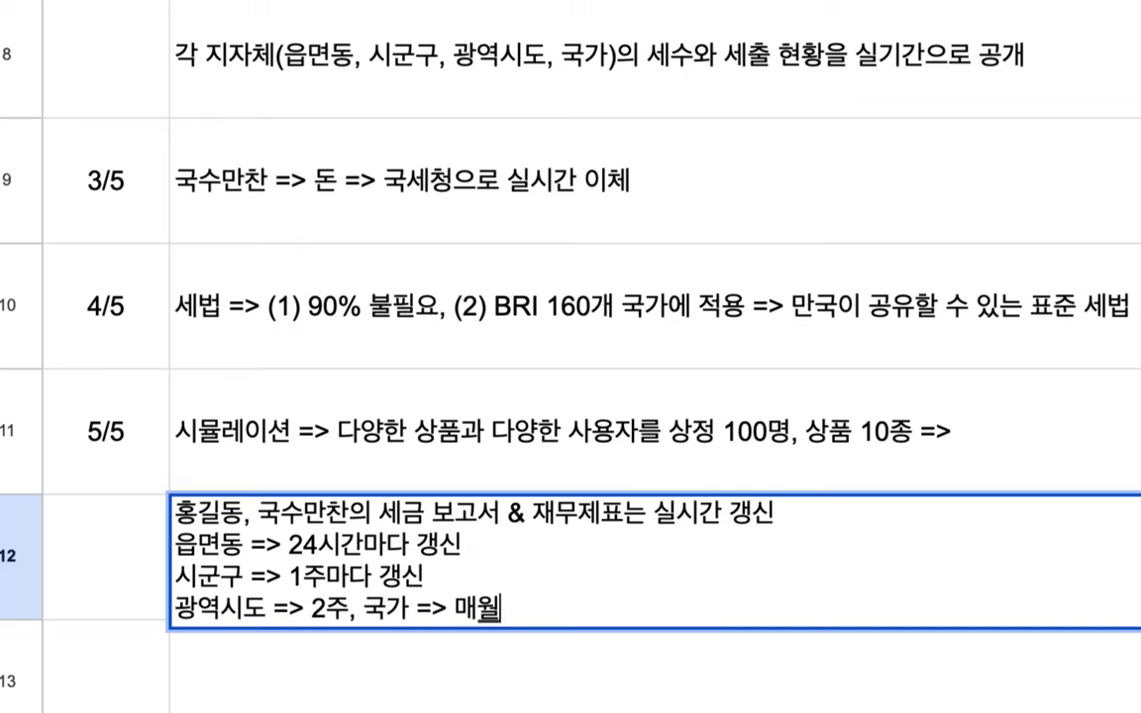
Commit cell B12 and increase the height of row 12 to fit all four lines of the update schedule.
{"action": "left_click", "coordinate": [319, 441]}
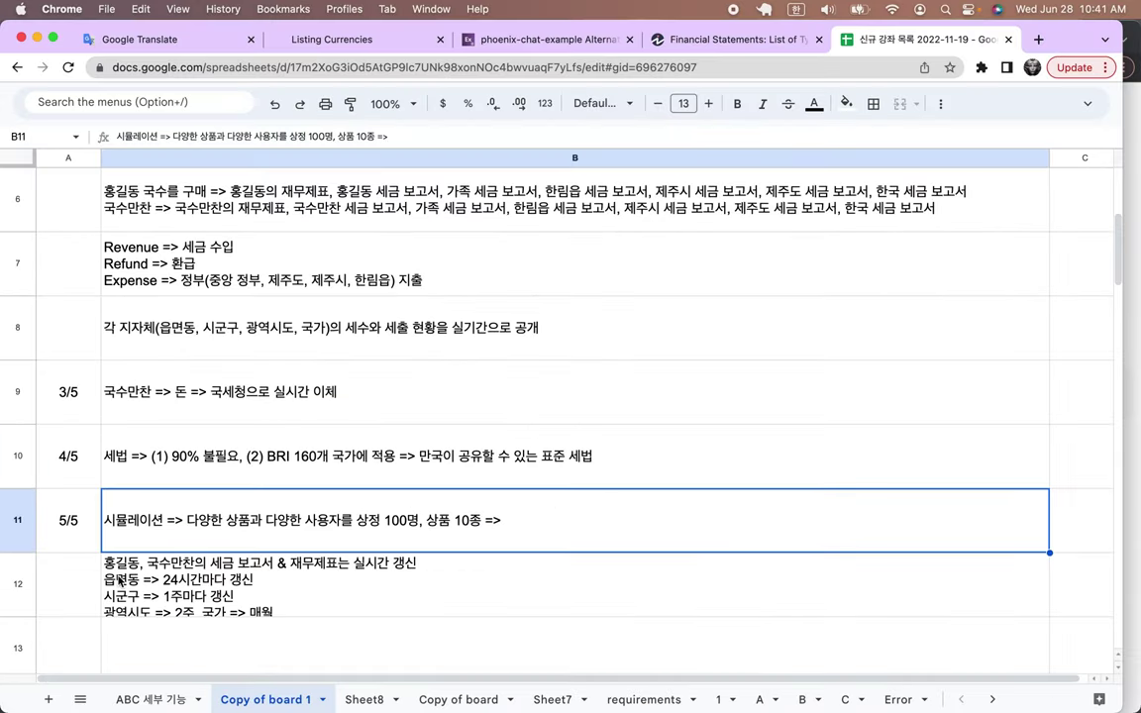
{"action": "scroll", "coordinate": [119, 581], "scroll_direction": "down", "scroll_amount": 2}
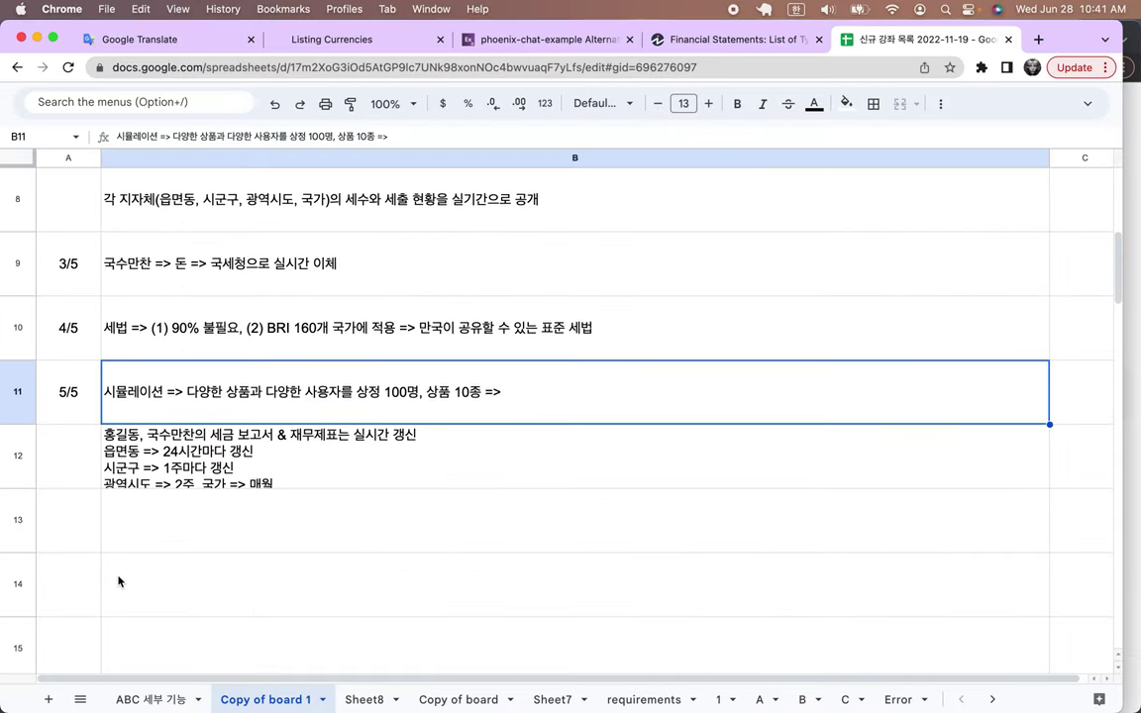
{"action": "left_click_drag", "start_coordinate": [20, 488], "coordinate": [20, 526]}
Enter "제주도 => 1대 서버, 두 시(제주, 서귀포) => 각기 1대, 읍면동 => 40개 각기 1대" in cell B13.
{"action": "double_click", "coordinate": [151, 553]}
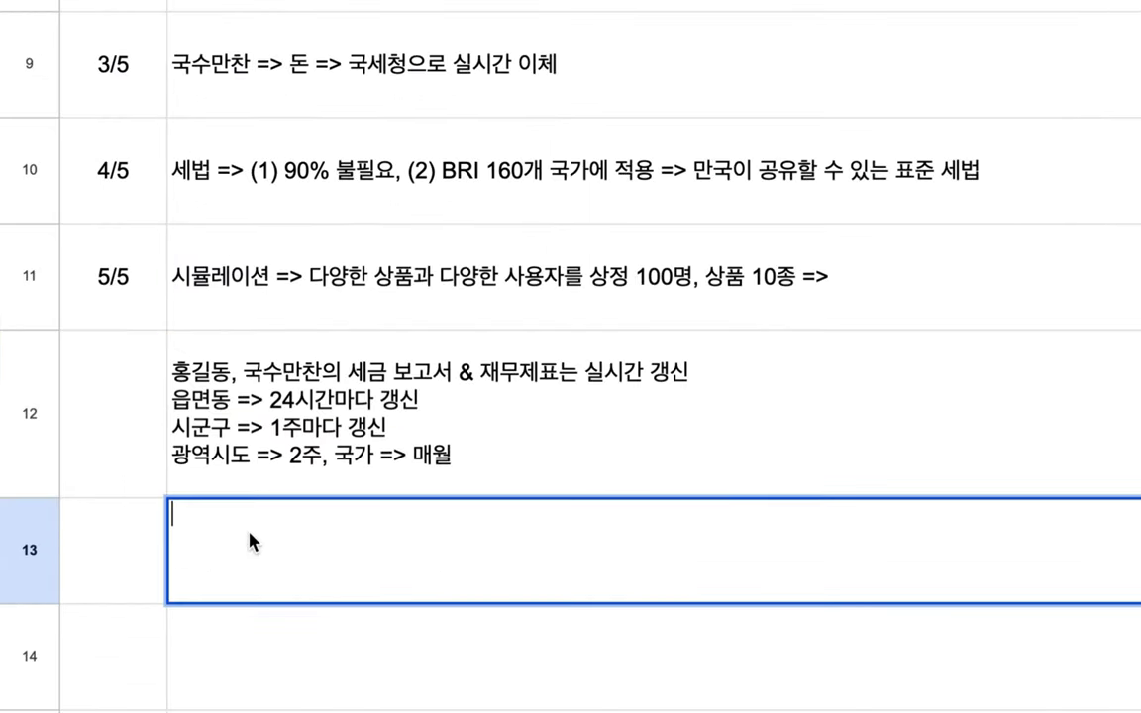
{"action": "type", "text": "제주도"}
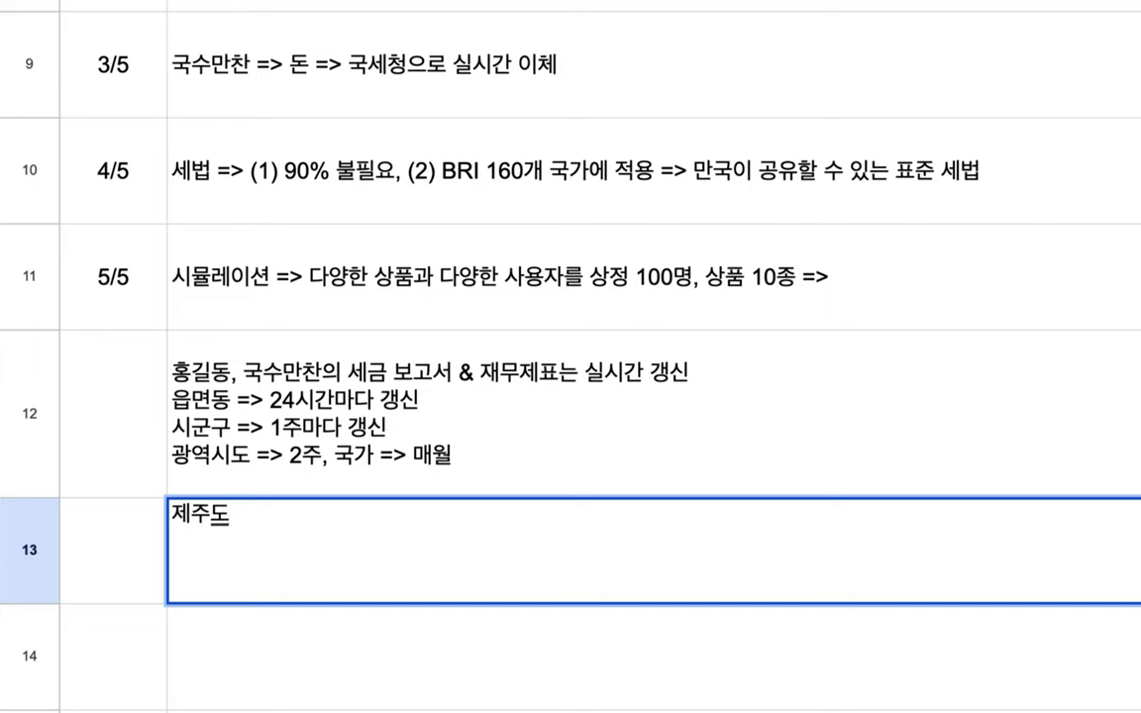
{"action": "type", "text": " => 1대 서버, "}
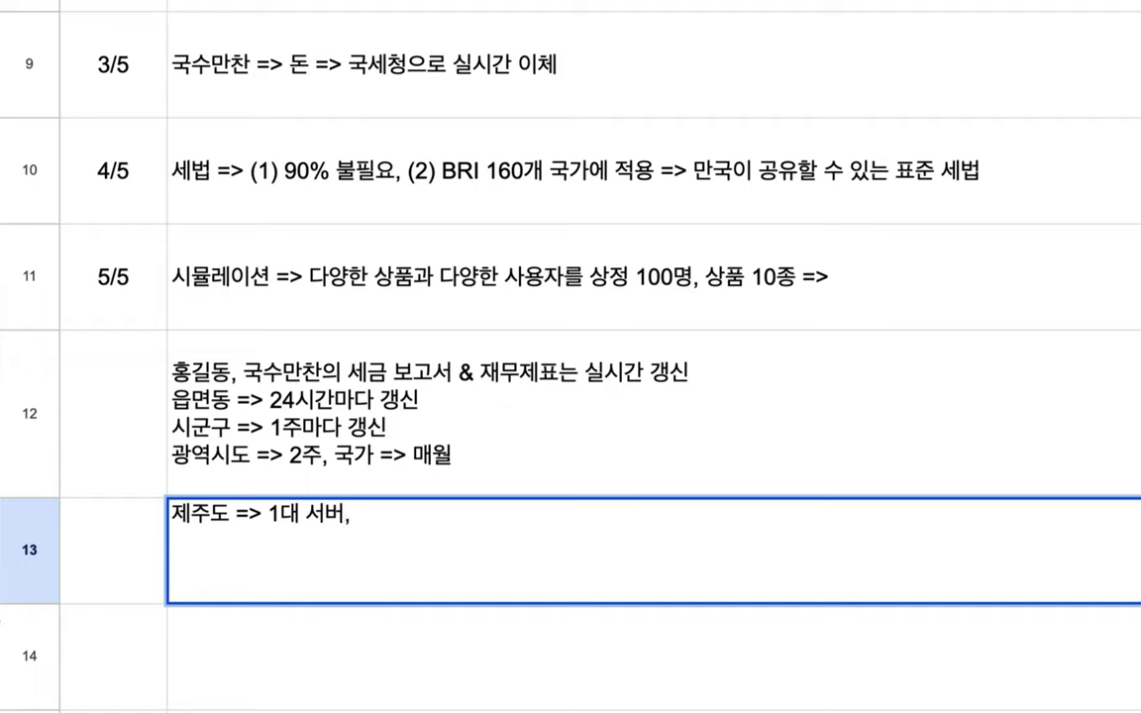
{"action": "type", "text": "두 시(제주, ㅅ서귀포) => 개"}
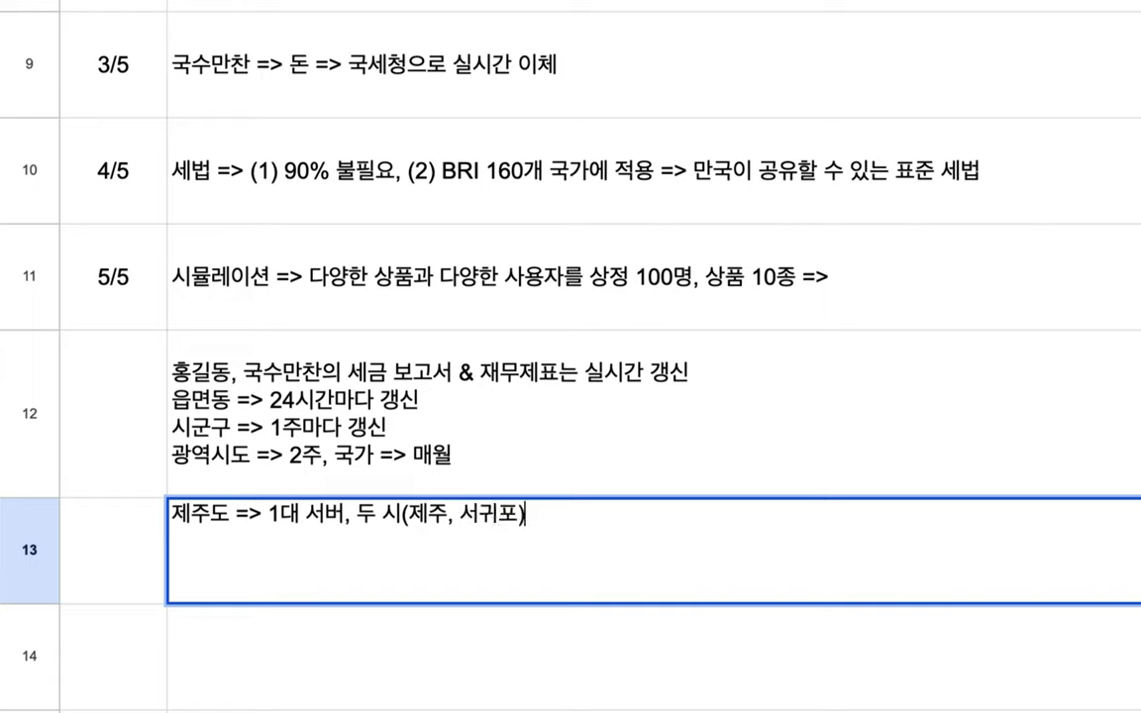
{"action": "key", "text": "BackSpace"}
{"action": "type", "text": "각기 "}
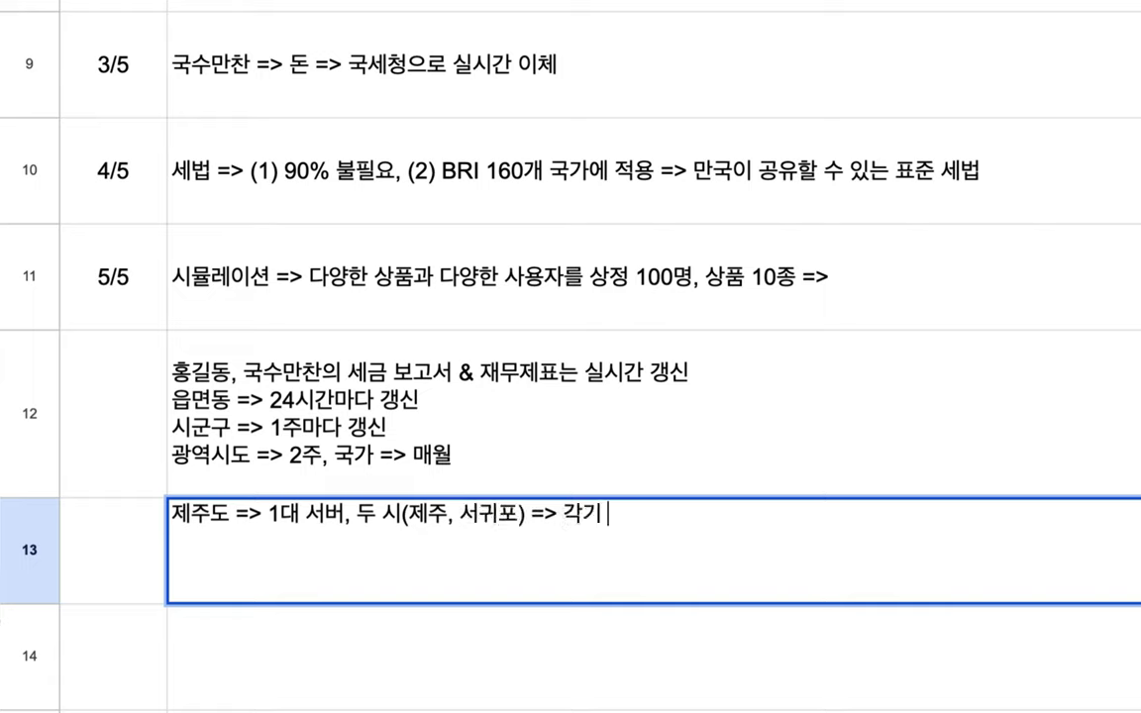
{"action": "type", "text": "1대, 읍면동"}
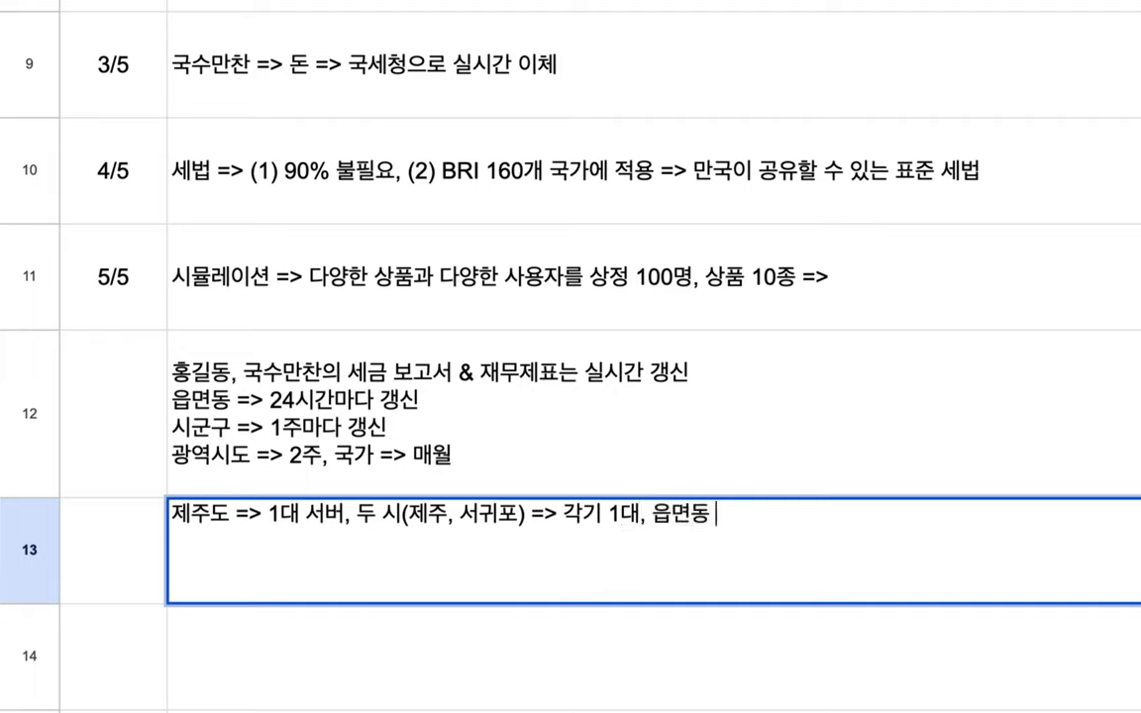
{"action": "type", "text": " => 40개 각기 1대"}
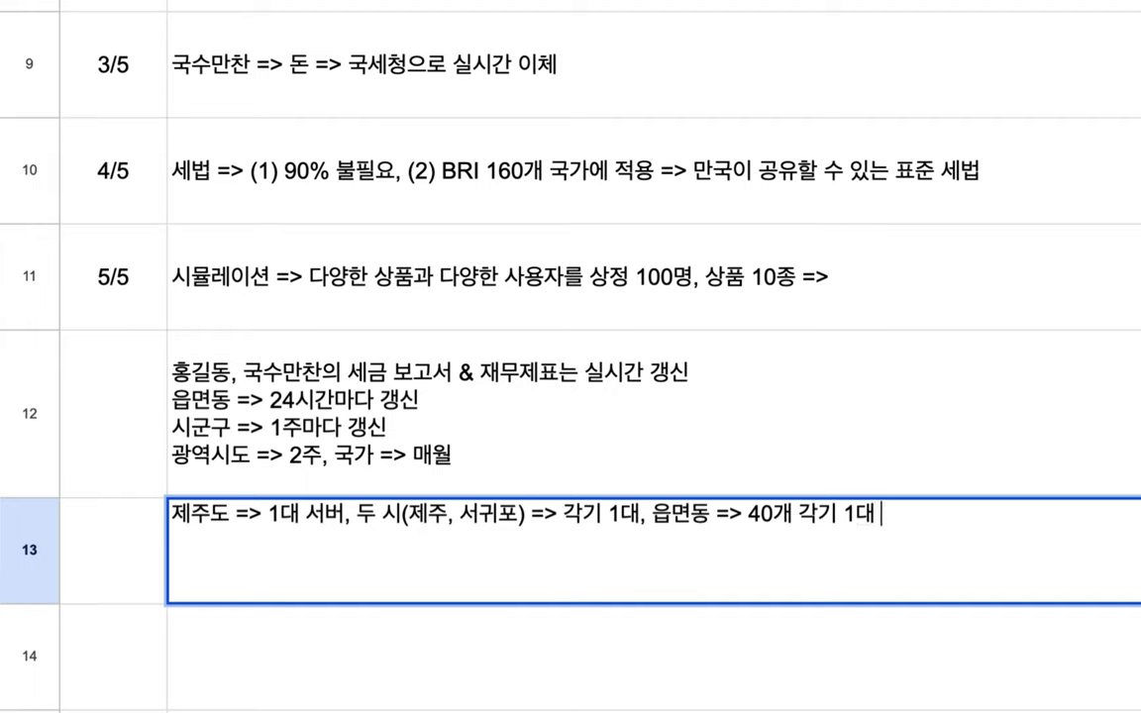
{"action": "type", "text": " ="}
Add a second line to cell B13: "서버 50대 => 65만 인구, 35만 관광객 => 재무제표, 세금 보고서를 실시간 갱신".
{"action": "key", "text": "alt+Return"}
{"action": "type", "text": "서버 50대 ㅈ"}
{"action": "key", "text": "BackSpace"}
{"action": "type", "text": "=>"}
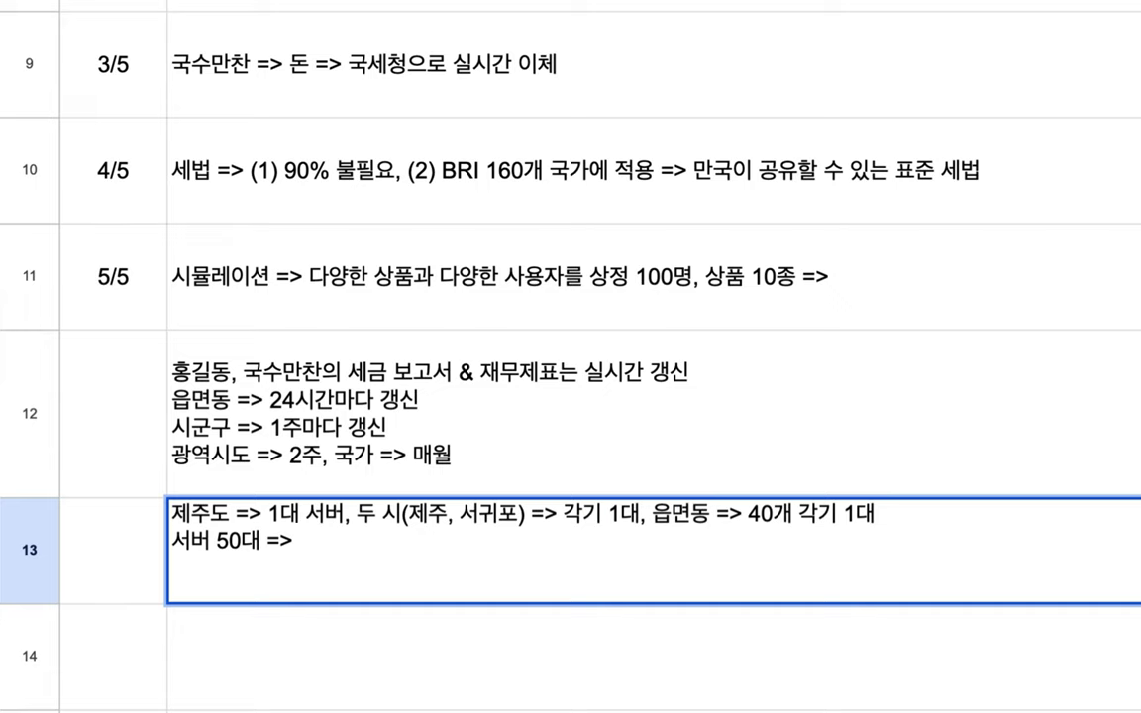
{"action": "type", "text": " 65만 인"}
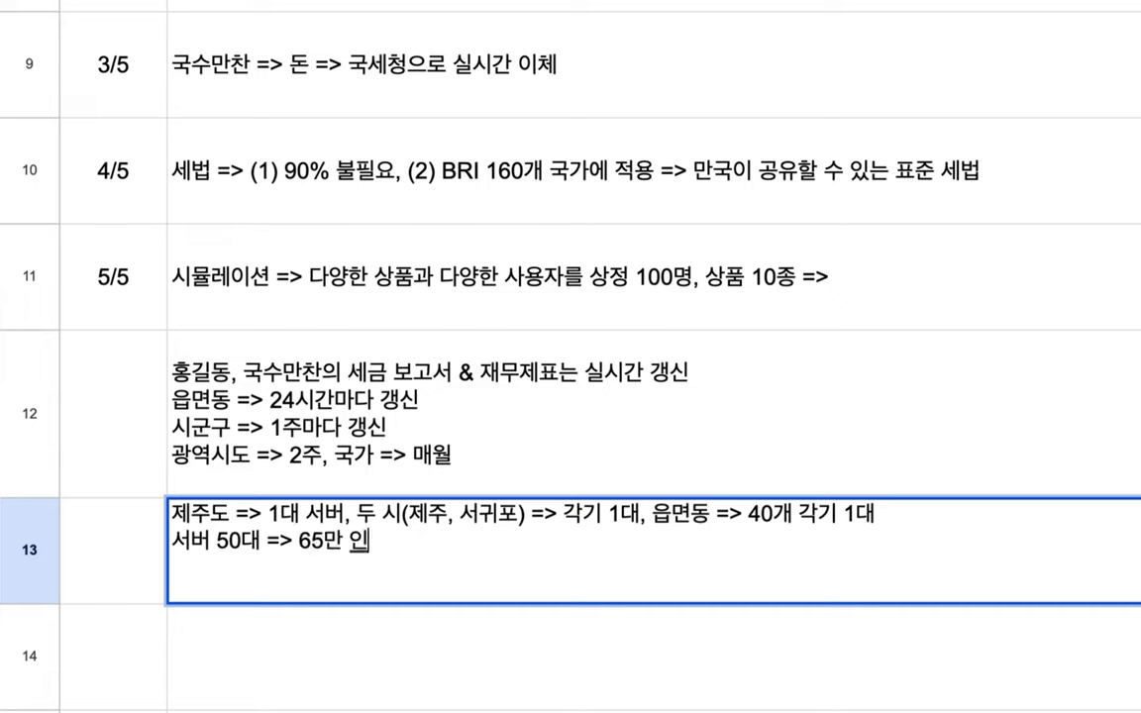
{"action": "type", "text": "구, "}
{"action": "type", "text": "35만 관ㄱ"}
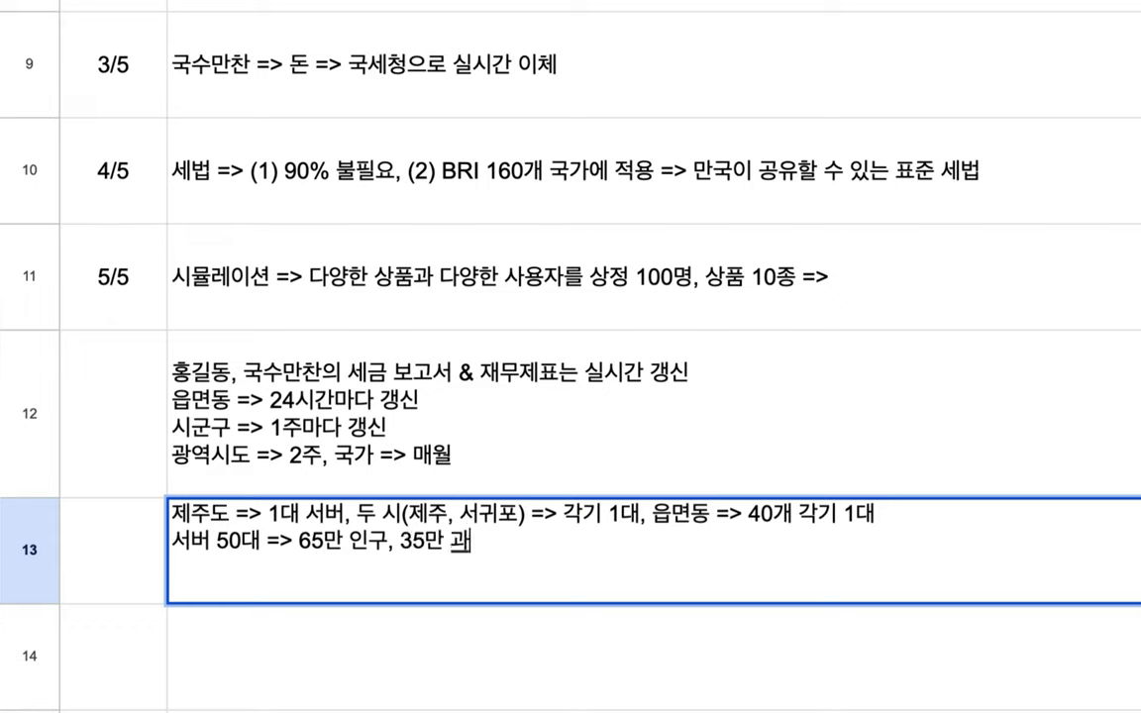
{"action": "type", "text": "광객 ="}
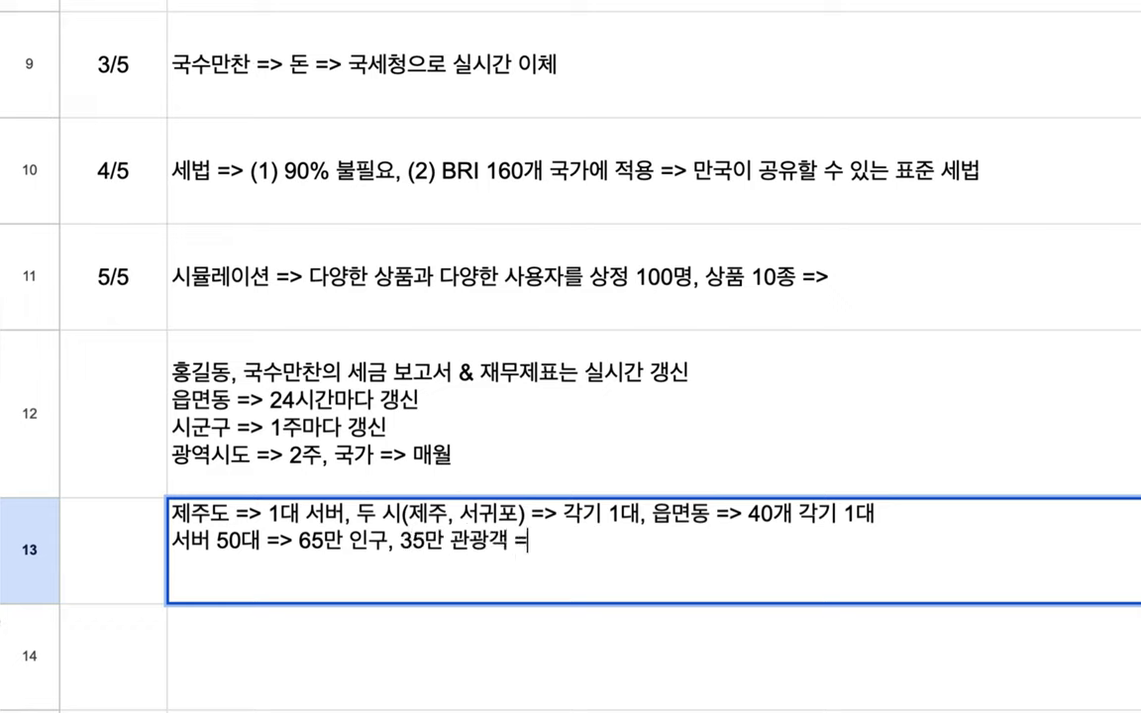
{"action": "type", "text": "> 재무제표"}
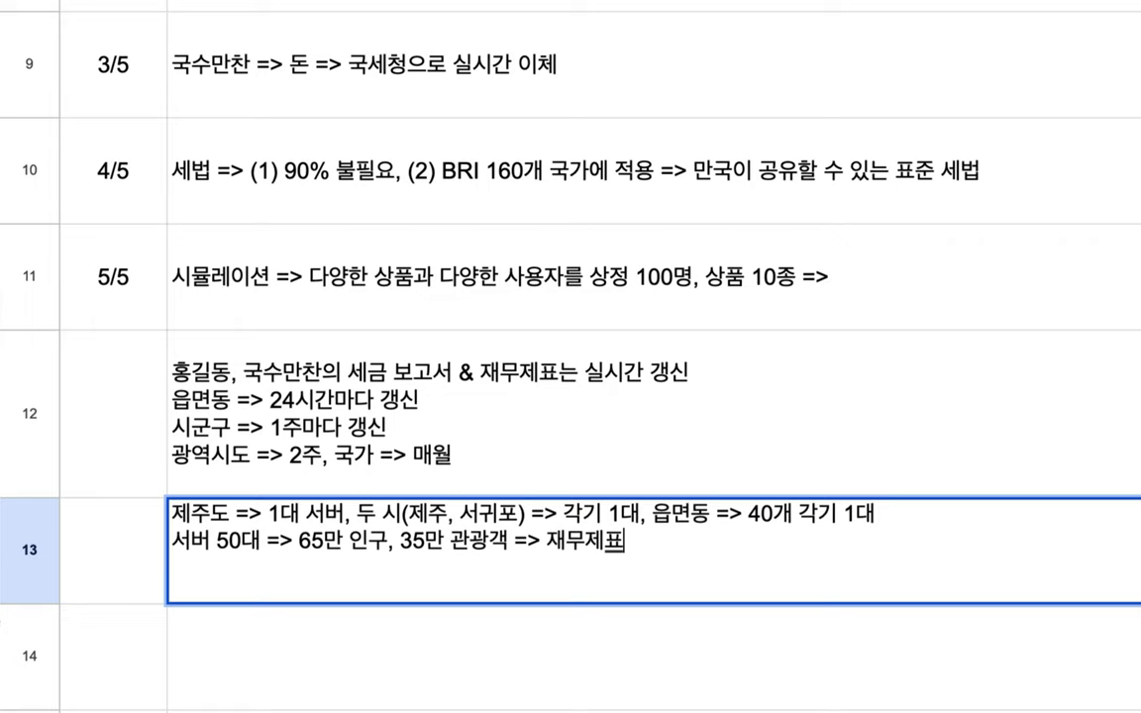
{"action": "type", "text": ", 세금 보고서를 실시간 갱"}
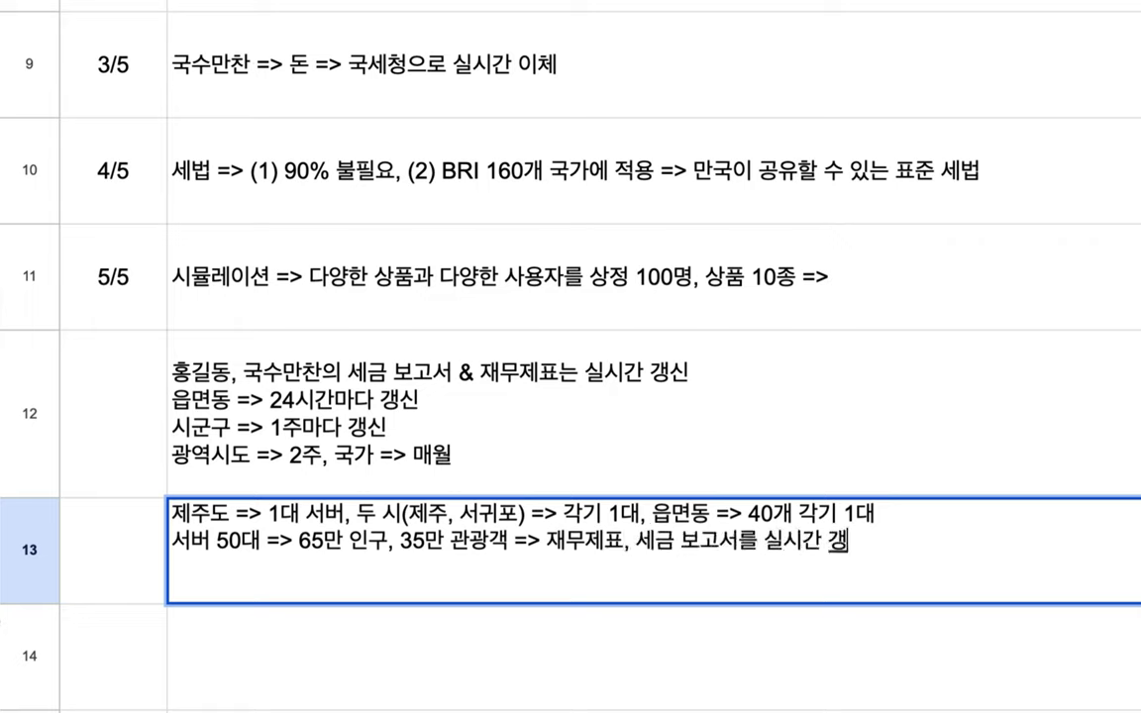
{"action": "type", "text": "신"}
Highlight the phrase "서버 50대" in the second line of cell B13.
{"action": "left_click_drag", "start_coordinate": [175, 546], "coordinate": [277, 542]}
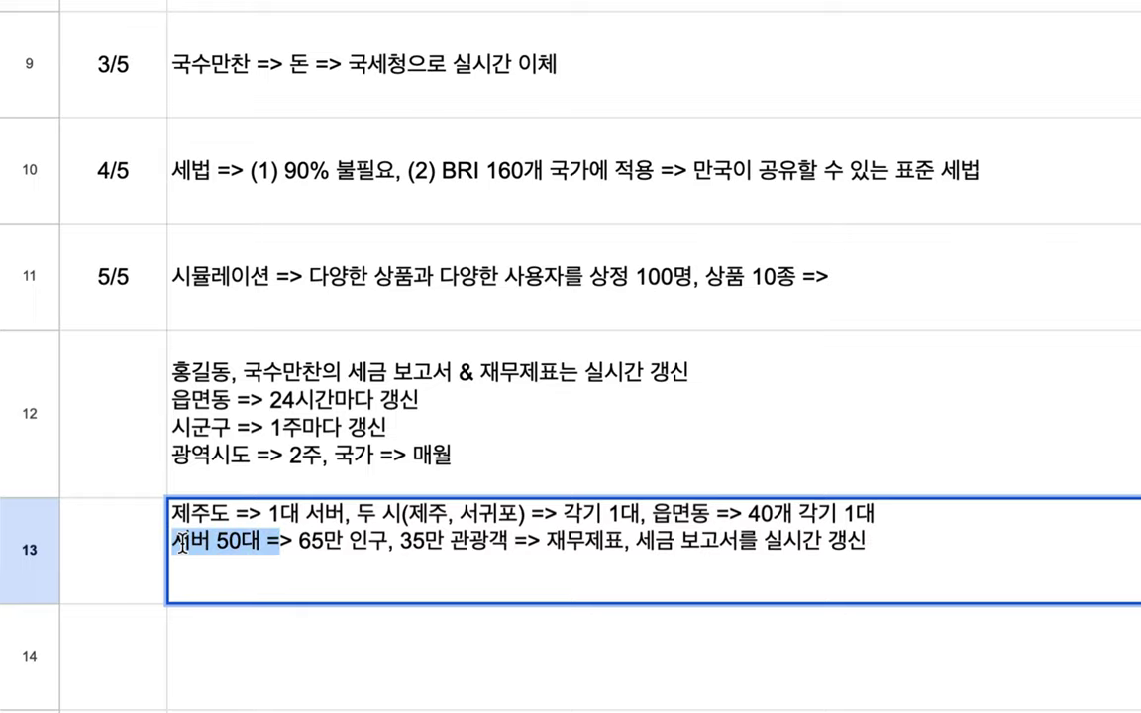
{"action": "left_click", "coordinate": [237, 564]}
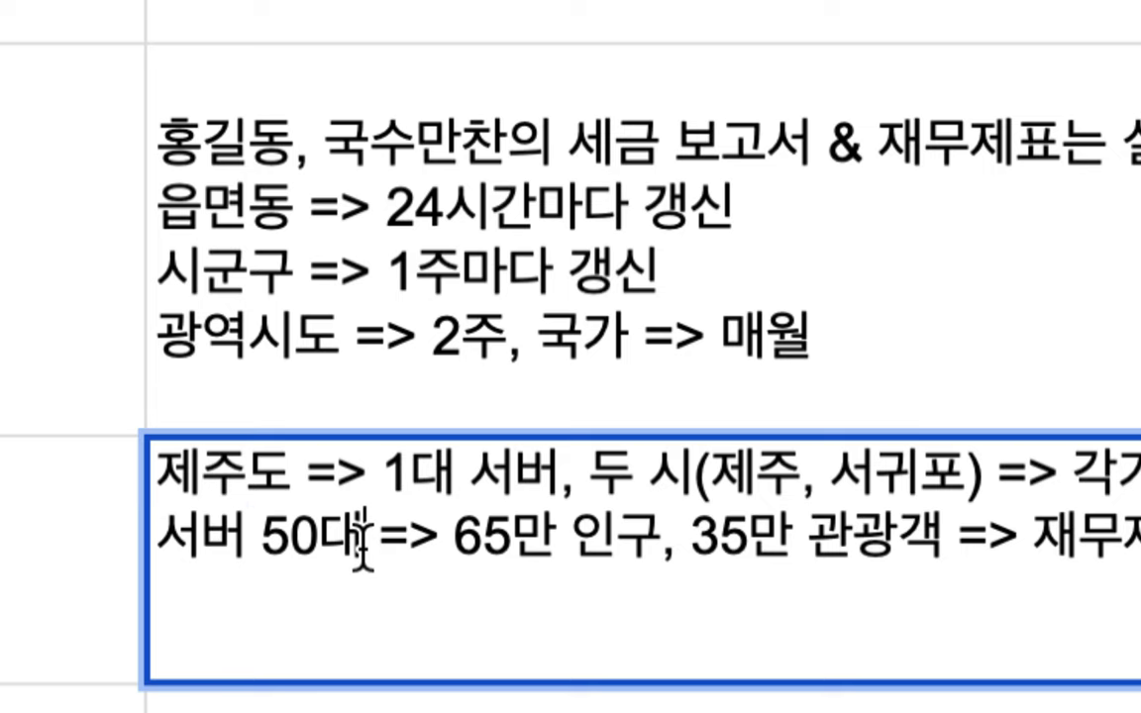
{"action": "left_click_drag", "start_coordinate": [367, 540], "coordinate": [153, 569]}
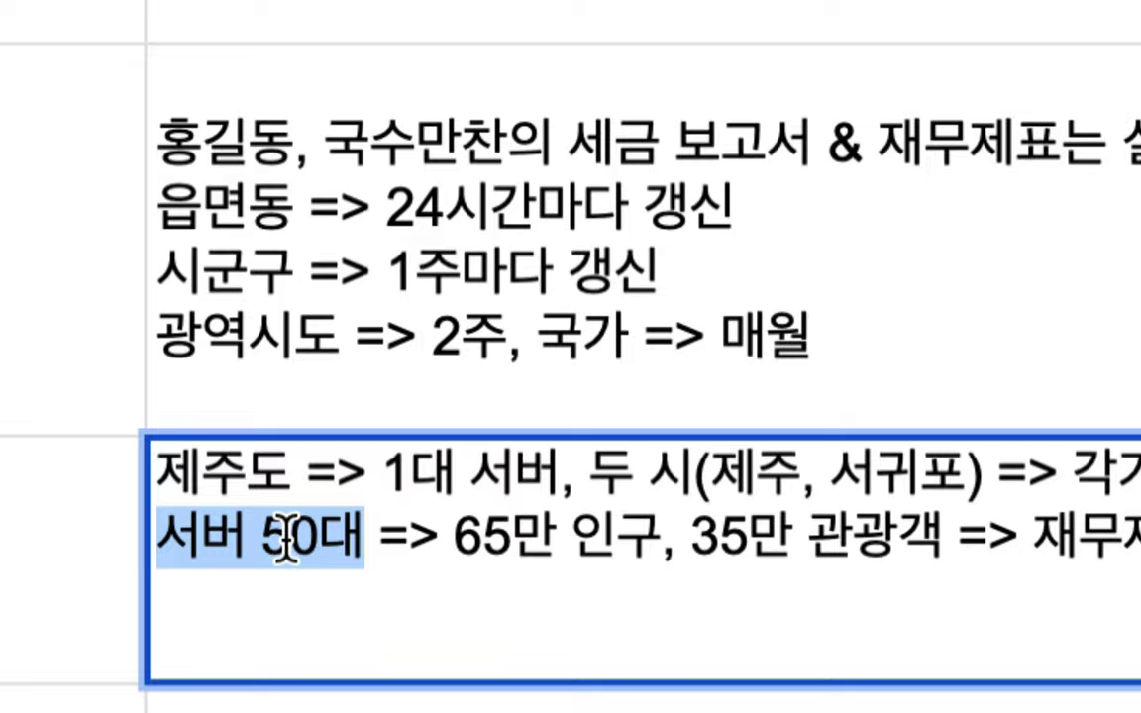
Add a third line to cell B13: "제주도의 모든 은행, 온라인, 오프라인 마켓, 가게, 상점....하나의 시스템으로 통합".
{"action": "left_click", "coordinate": [760, 542]}
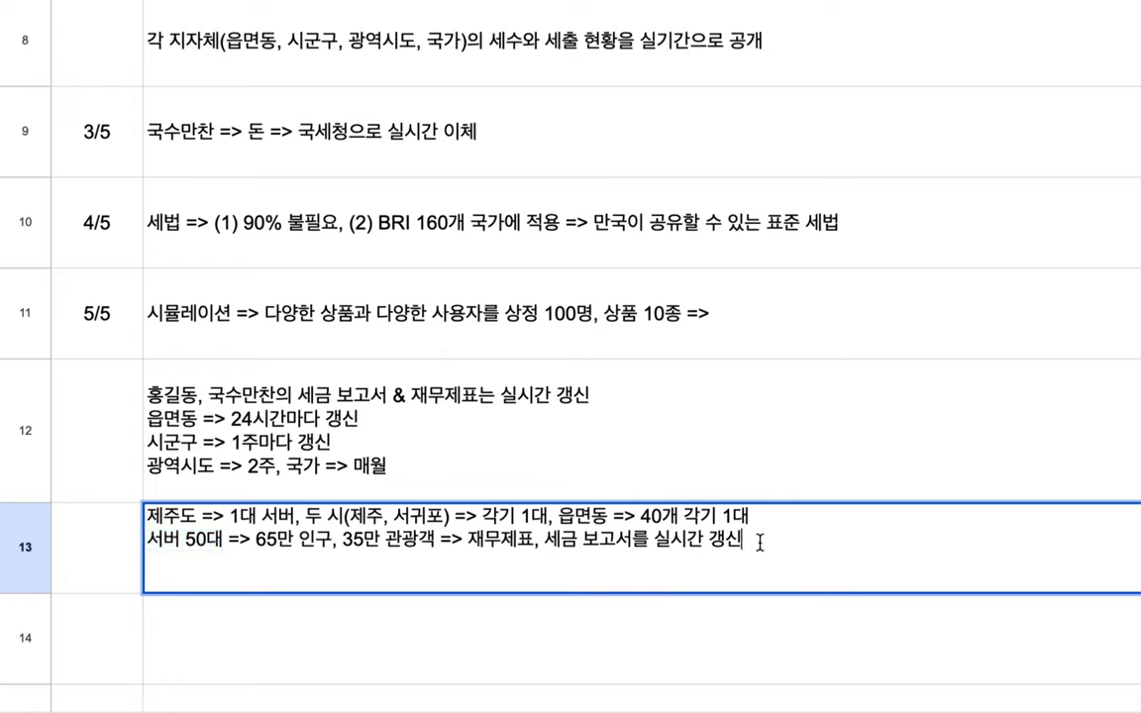
{"action": "type", "text": "제주도의 모든 의"}
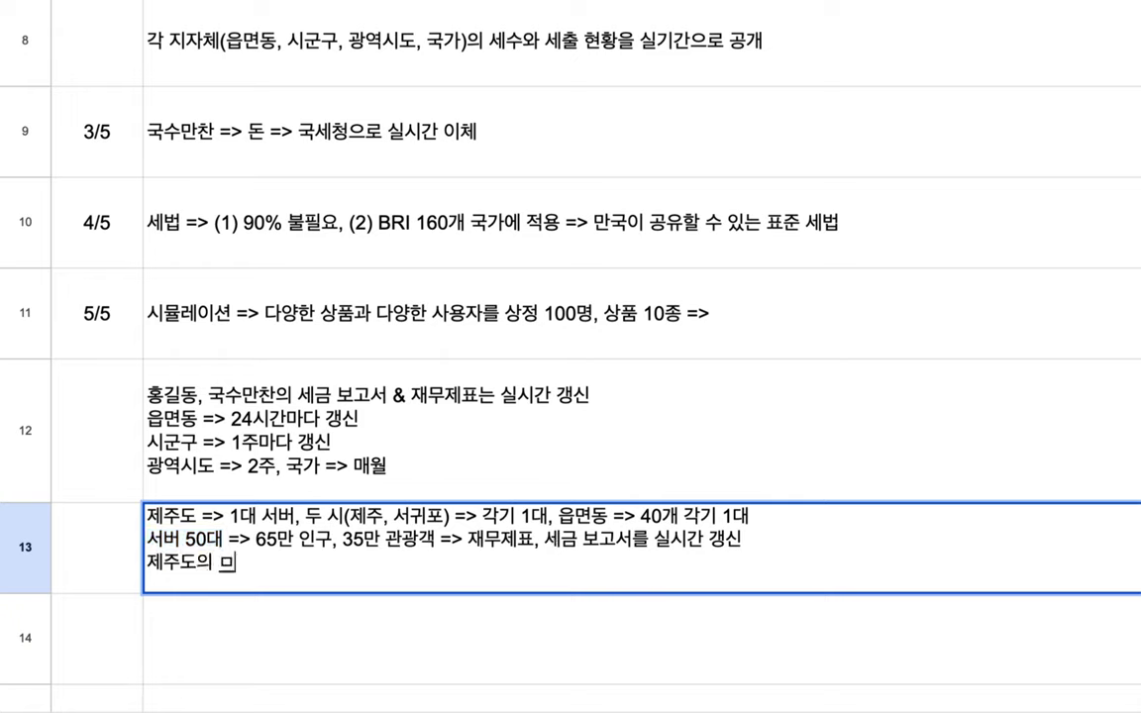
{"action": "type", "text": "은행"}
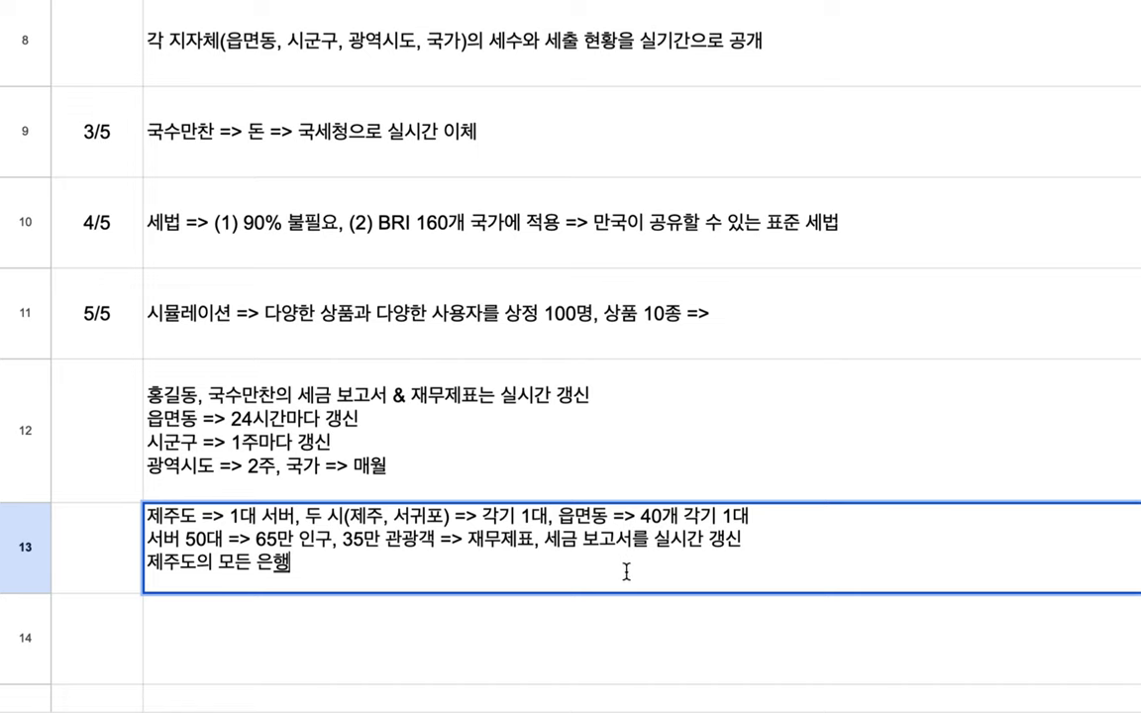
{"action": "type", "text": ","}
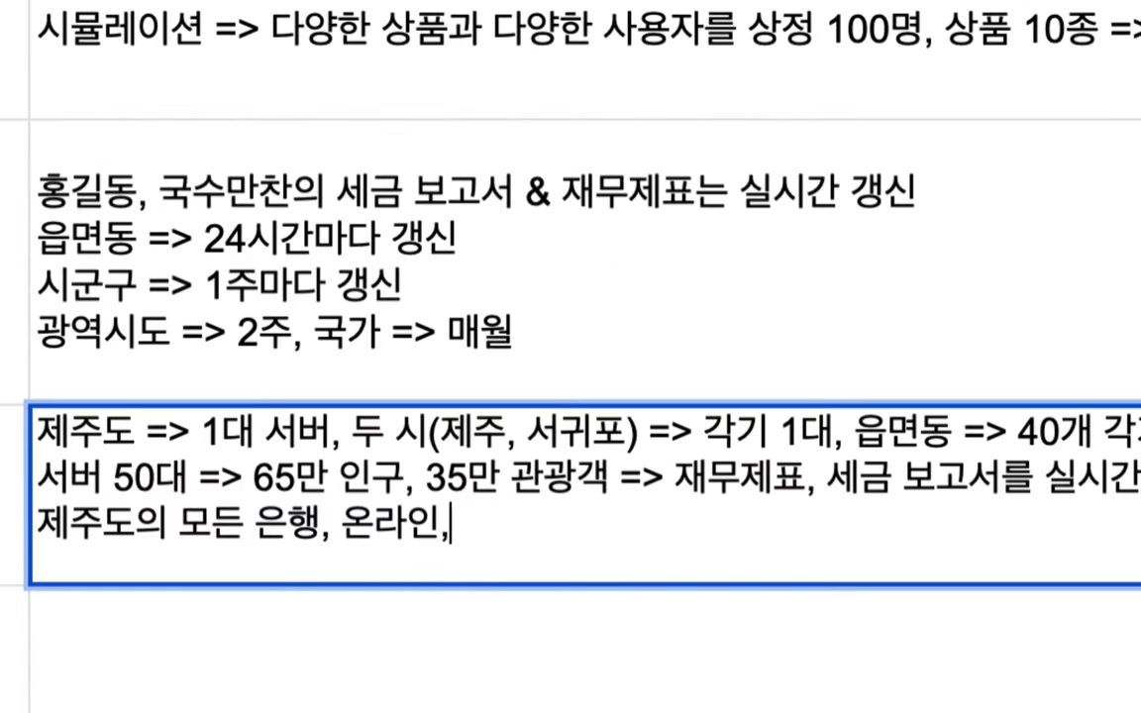
{"action": "type", "text": " 의온라인, 오프라인 마케"}
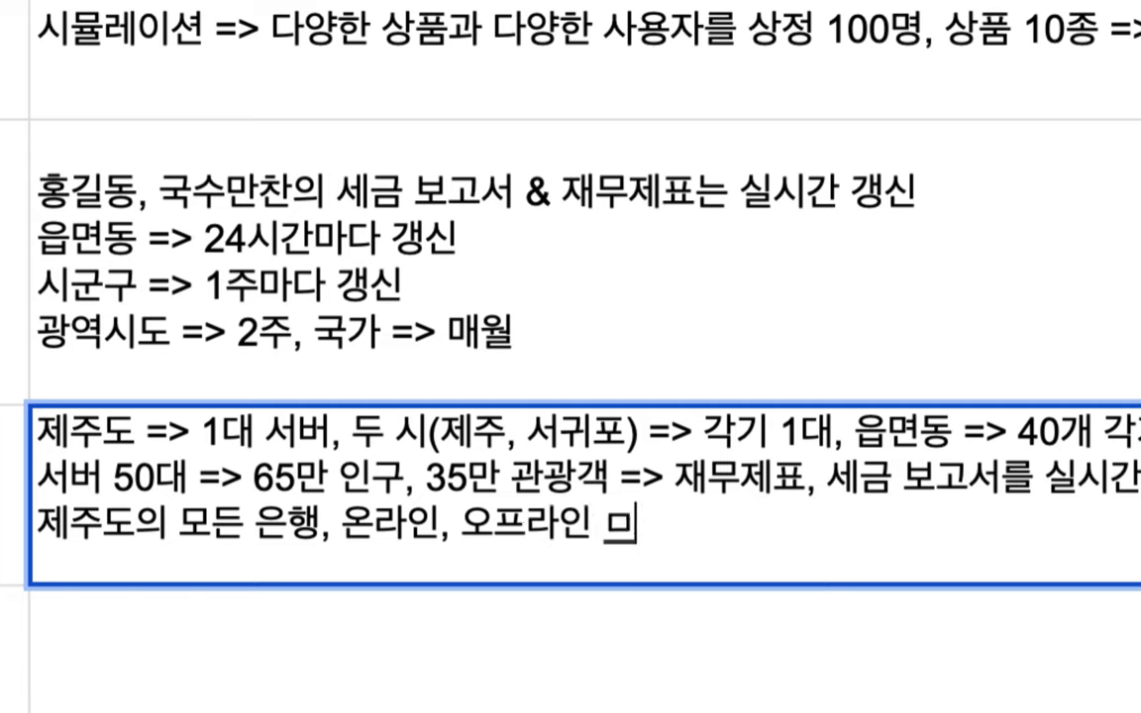
{"action": "type", "text": "켓, 가게"}
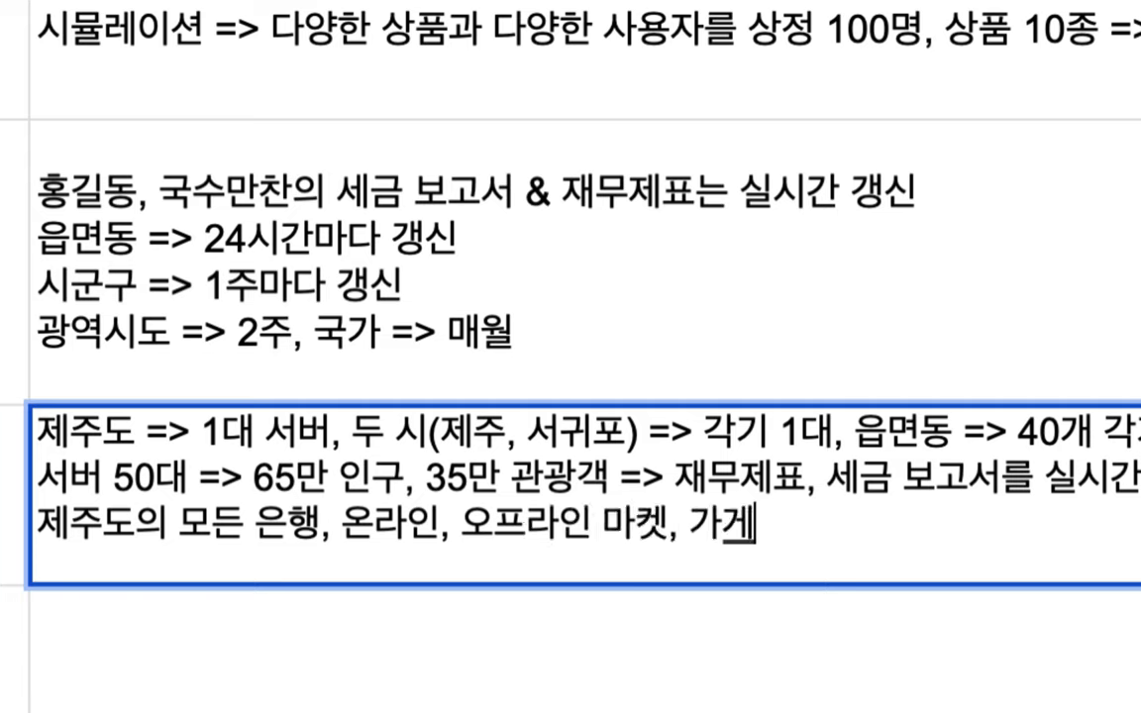
{"action": "type", "text": ", 새점..."}
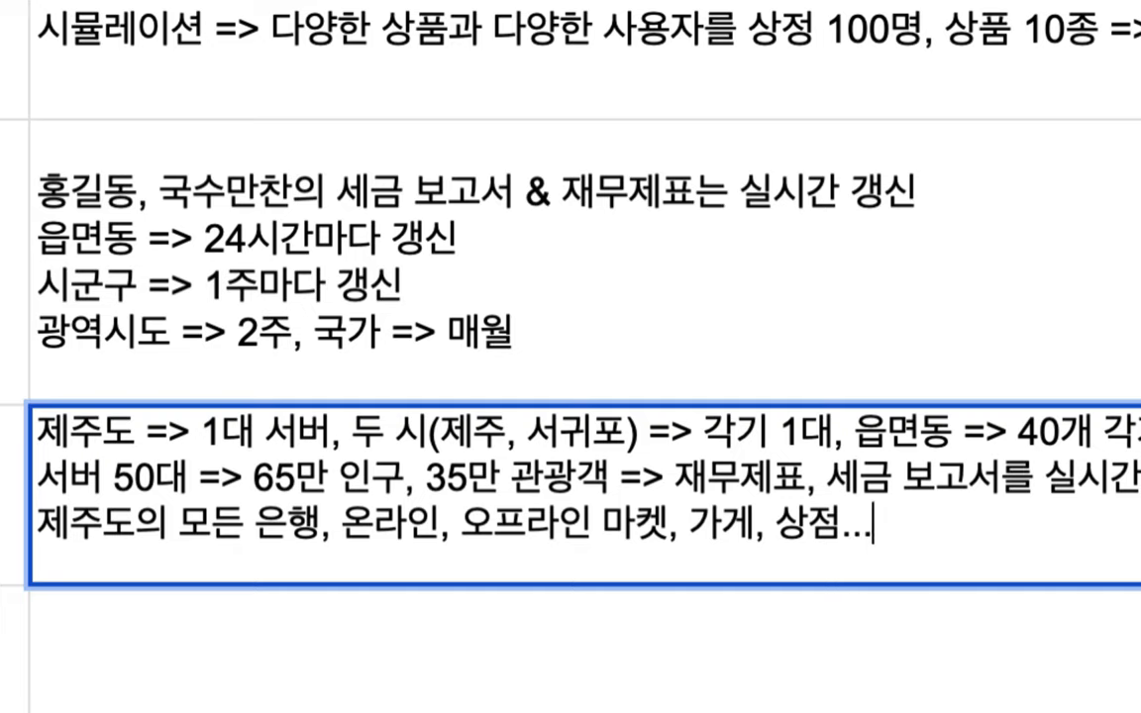
{"action": "type", "text": ".하나의 시스템"}
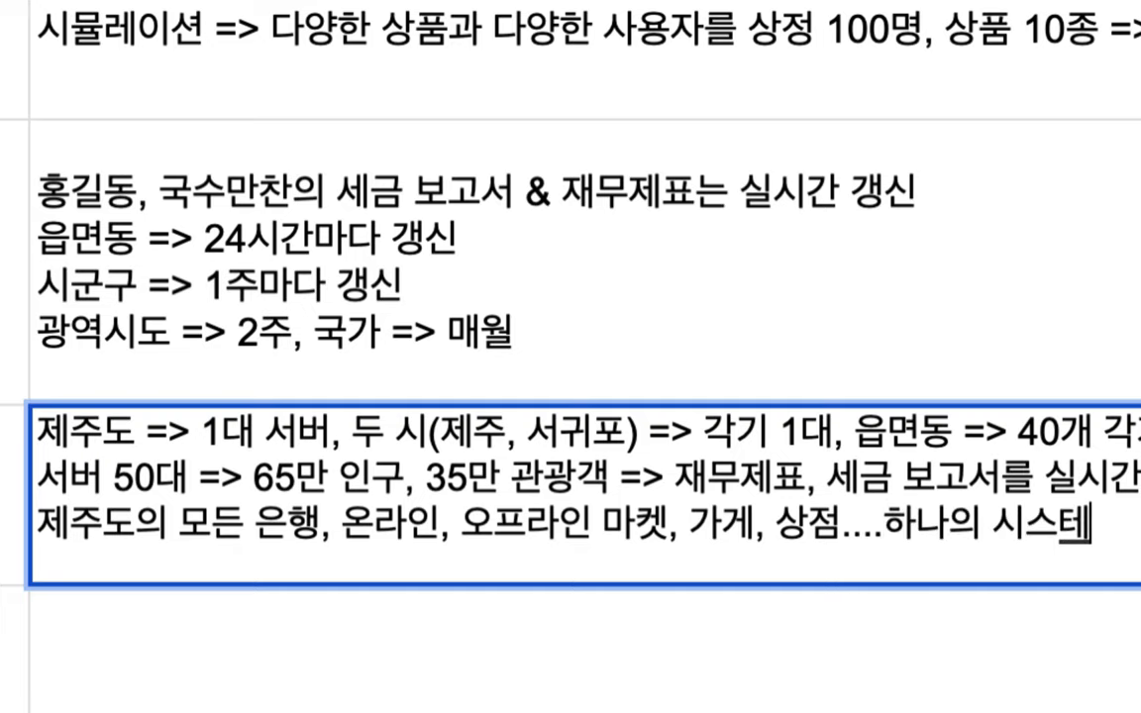
{"action": "type", "text": "을로"}
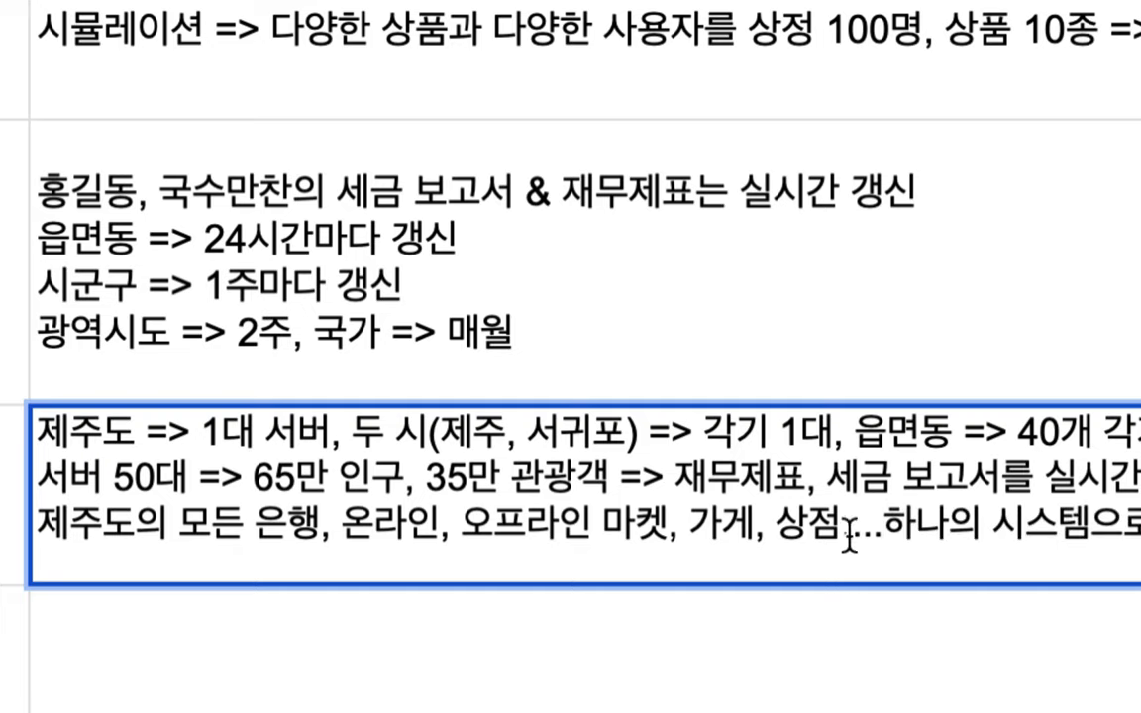
{"action": "type", "text": " 통합"}
Highlight the phrase "하나의 시스템으로 통합" in the third line of cell B13, and commit the cell.
{"action": "left_click", "coordinate": [630, 520]}
{"action": "left_click_drag", "start_coordinate": [621, 520], "coordinate": [975, 523]}
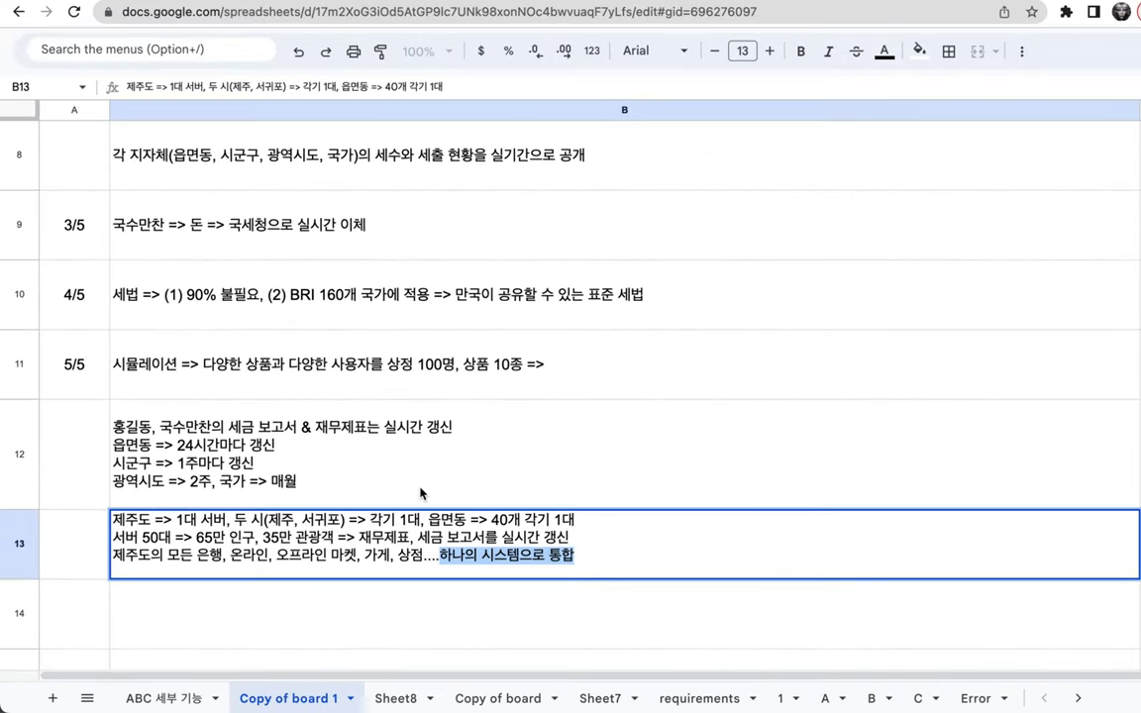
{"action": "left_click", "coordinate": [420, 492]}
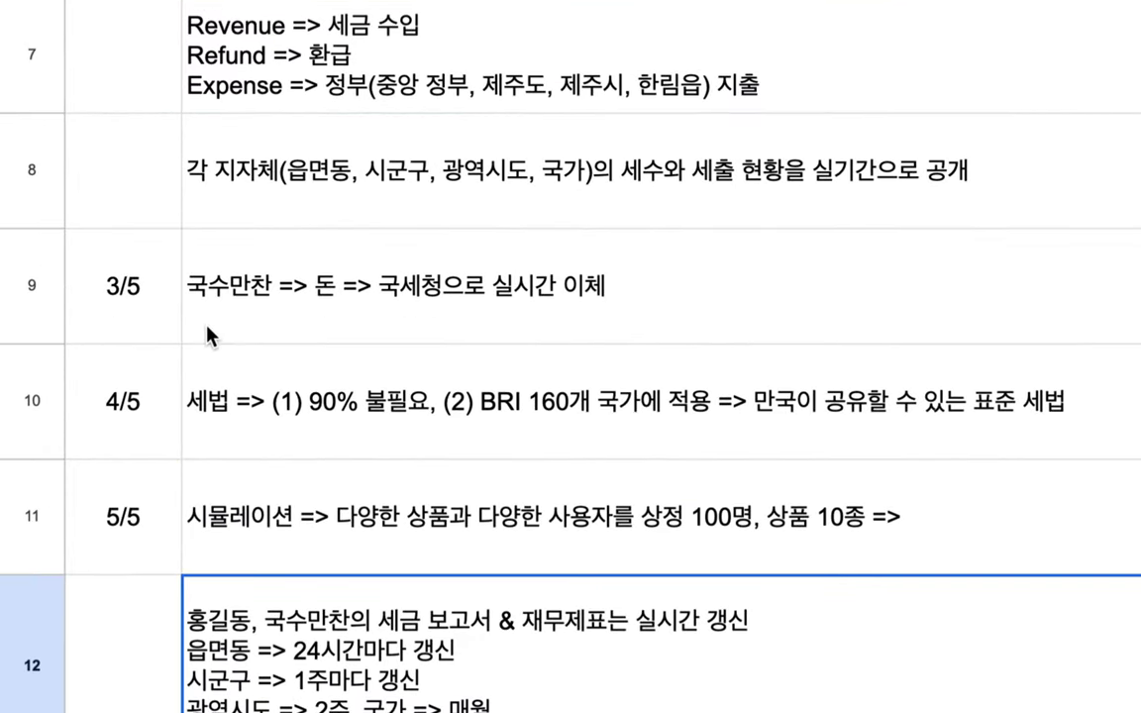
Append a blank line and the line "ABC Bank의 기능" below the existing text in cell B9.
{"action": "left_click", "coordinate": [208, 333]}
{"action": "double_click", "coordinate": [224, 331]}
{"action": "left_click_drag", "start_coordinate": [375, 245], "coordinate": [585, 254]}
{"action": "left_click", "coordinate": [600, 250]}
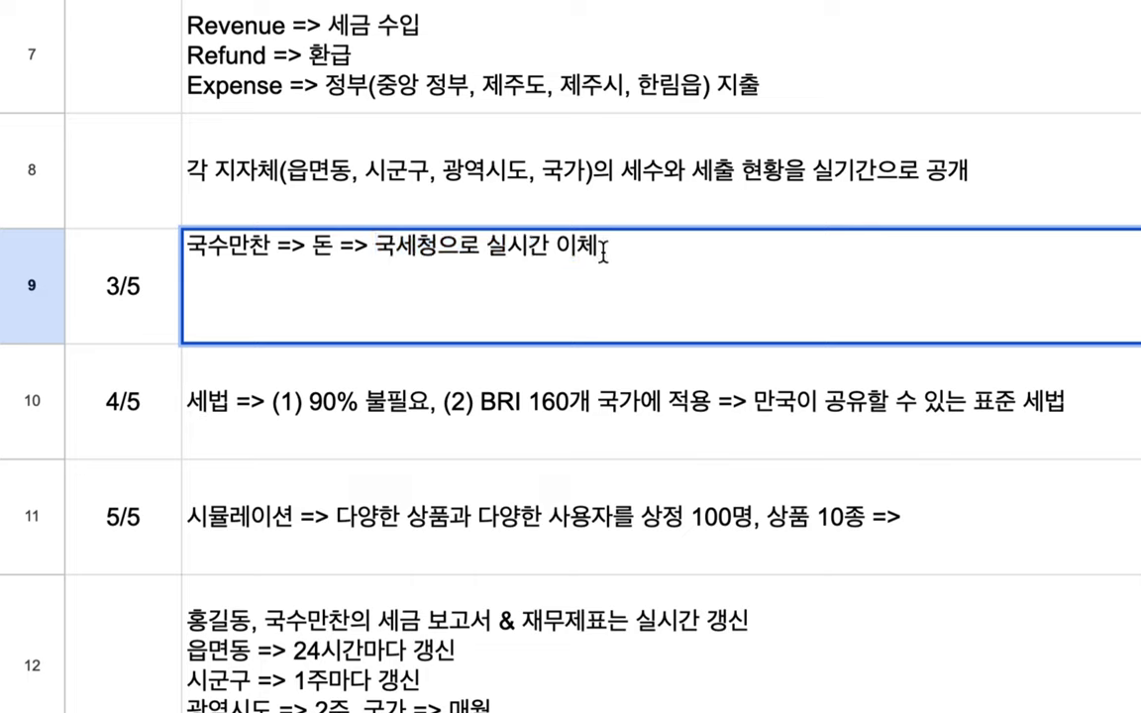
{"action": "key", "text": "alt+Return"}
{"action": "key", "text": "alt+Return"}
{"action": "type", "text": "ABC Bank의 기능"}
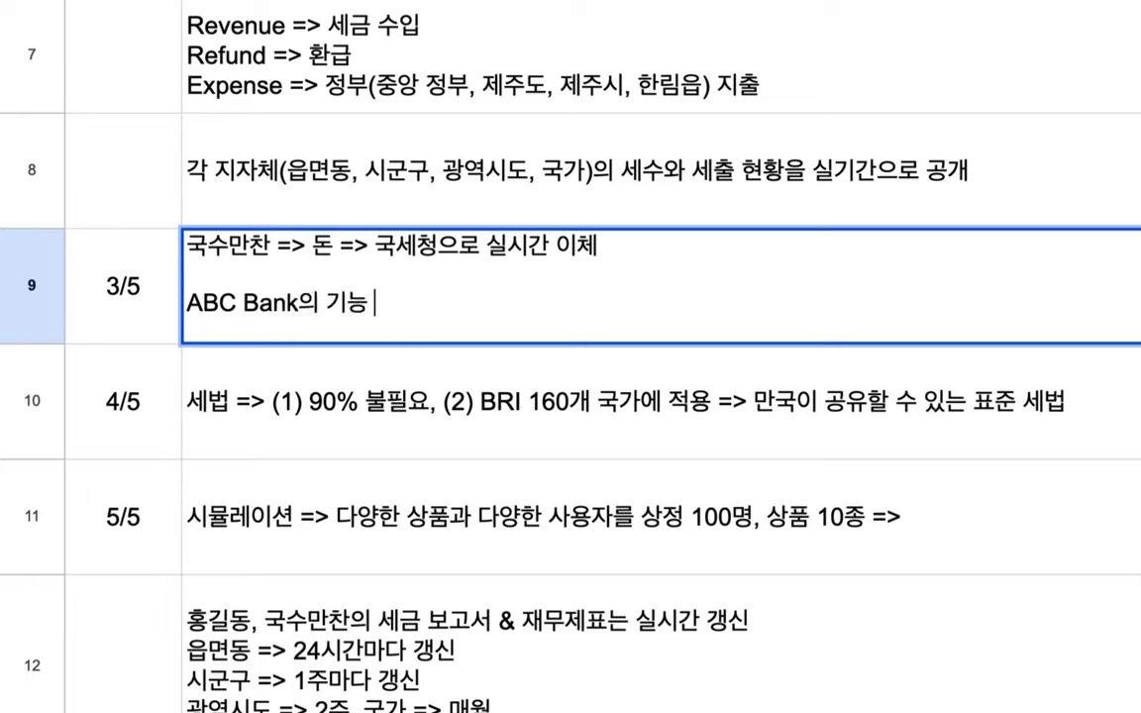
Switch to VS Code, widen the file explorer, and look through the project tree and seeds.exs.
{"action": "key", "text": "ctrl+Right"}
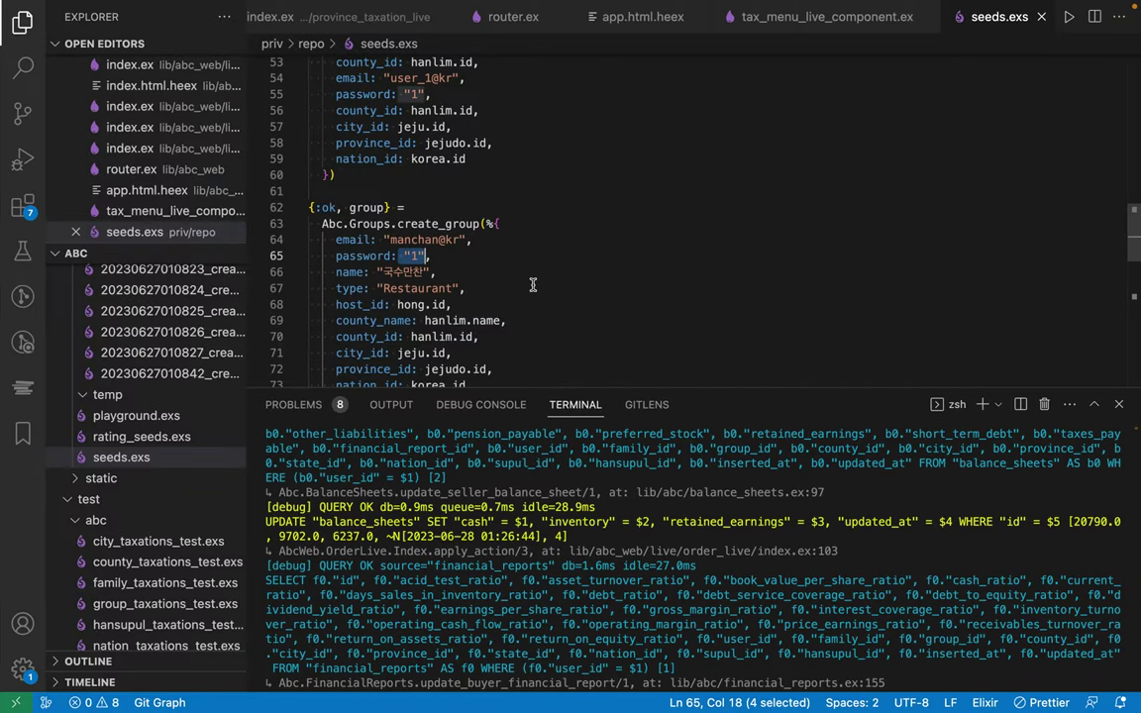
{"action": "left_click", "coordinate": [533, 284]}
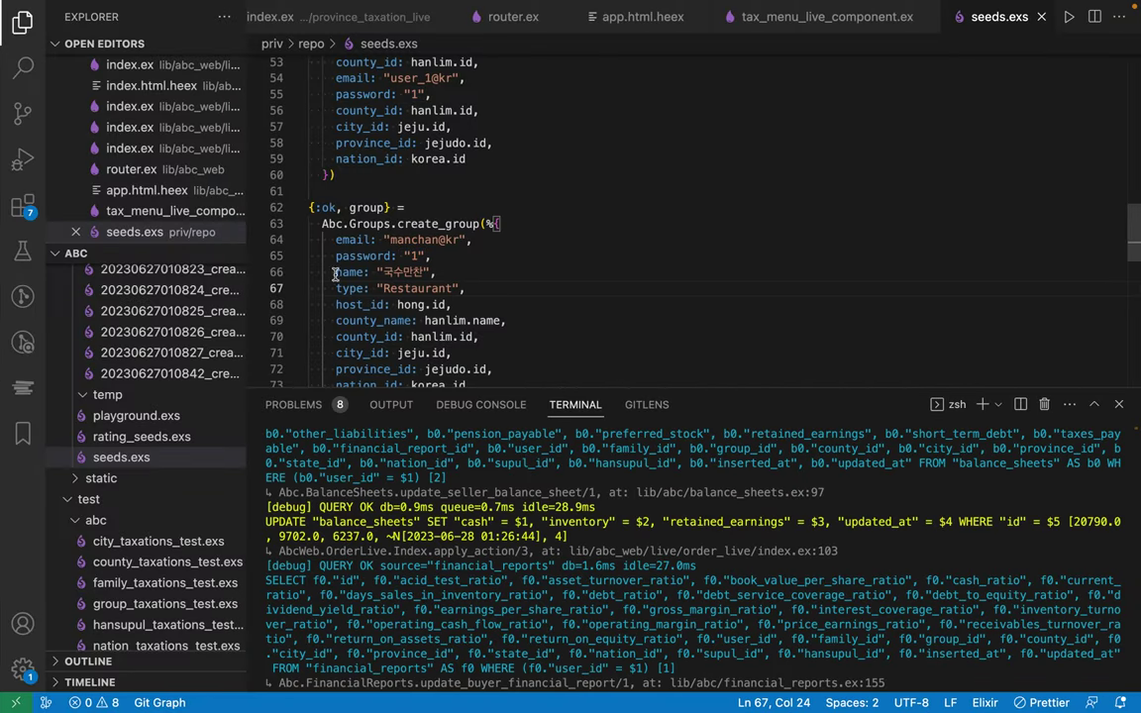
{"action": "left_click_drag", "start_coordinate": [248, 315], "coordinate": [315, 311]}
{"action": "scroll", "coordinate": [225, 332], "scroll_direction": "down", "scroll_amount": 15}
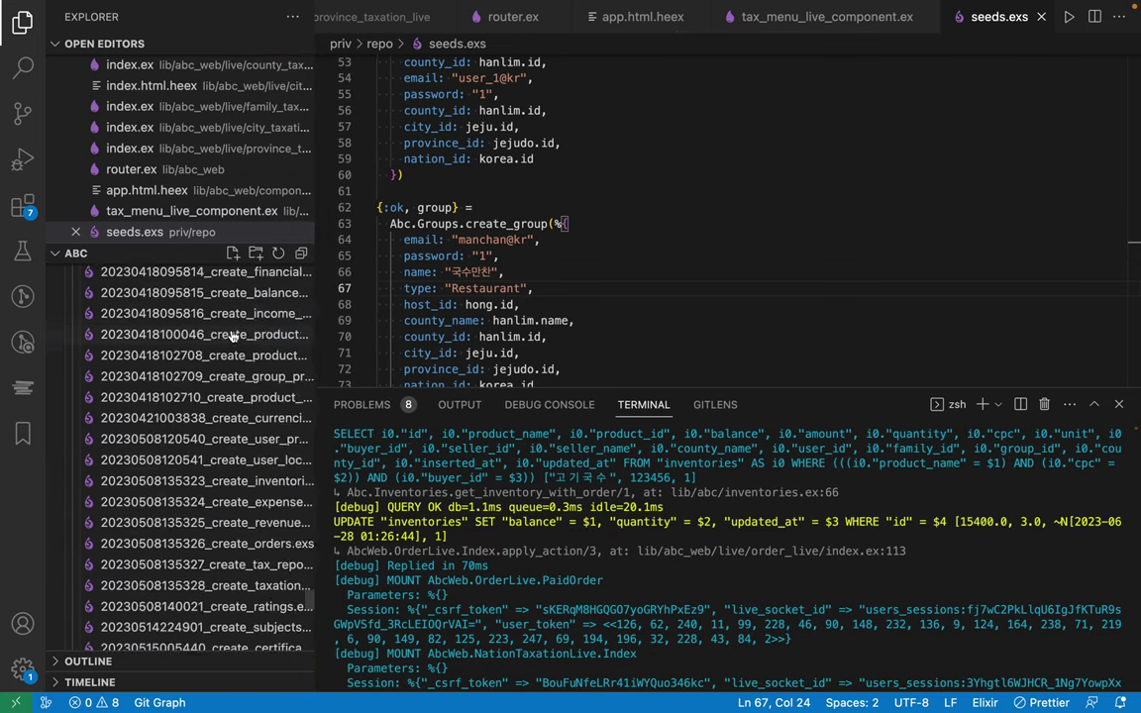
{"action": "scroll", "coordinate": [230, 335], "scroll_direction": "up", "scroll_amount": 5}
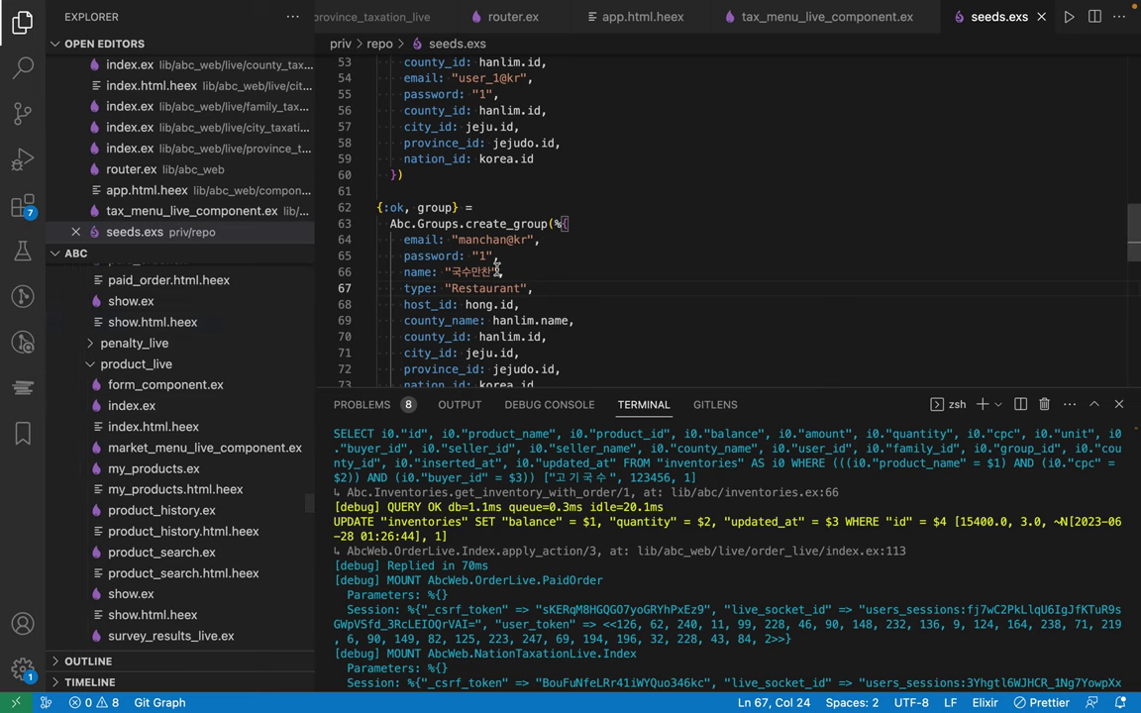
{"action": "scroll", "coordinate": [497, 269], "scroll_direction": "up", "scroll_amount": 2}
{"action": "scroll", "coordinate": [497, 269], "scroll_direction": "up", "scroll_amount": 7}
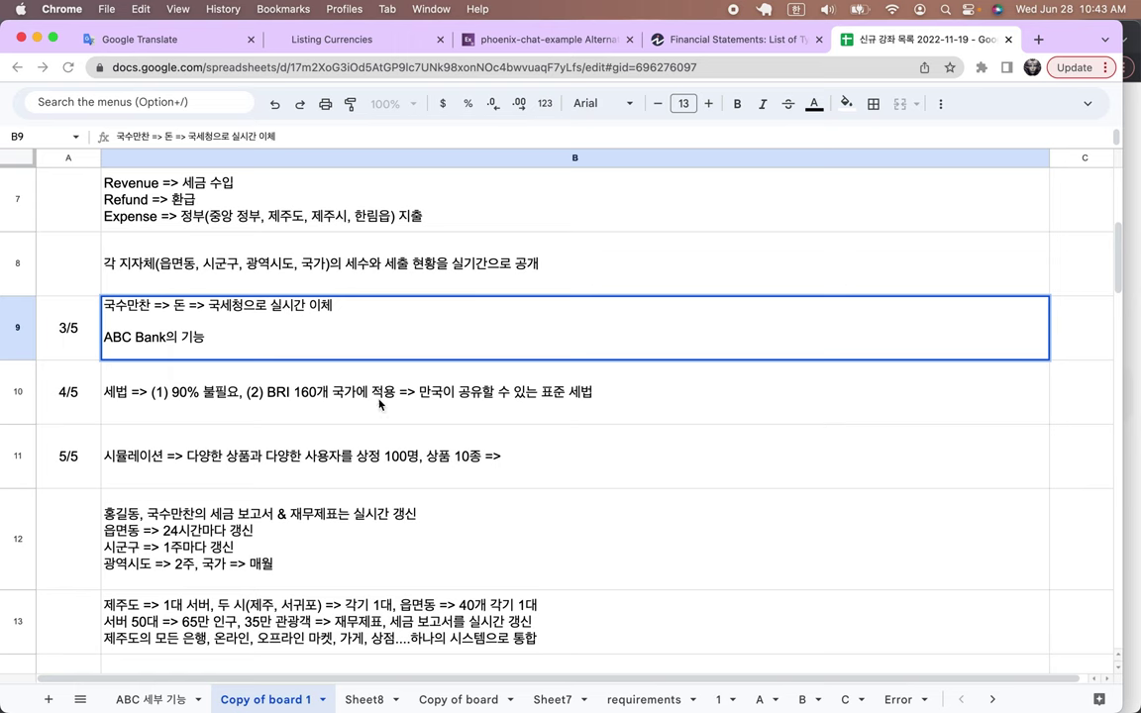
Return to VS Code and open the router.ex file by searching for "router".
{"action": "key", "text": "ctrl+Right"}
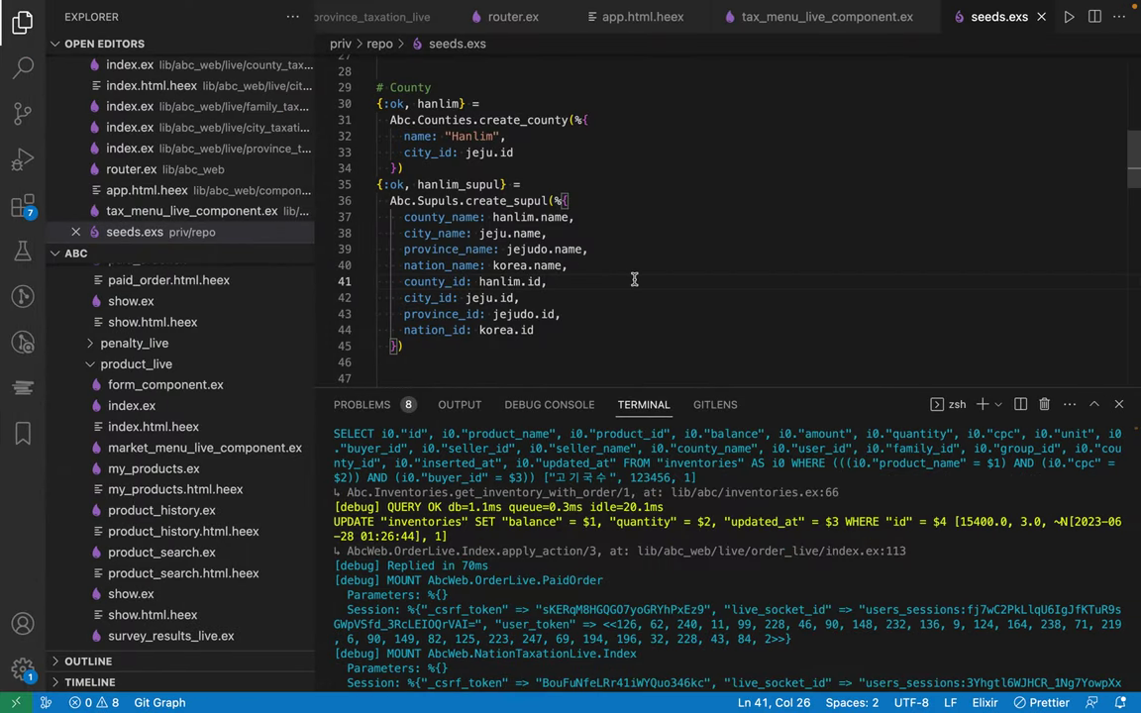
{"action": "key", "text": "super+p"}
{"action": "type", "text": "ㄱ"}
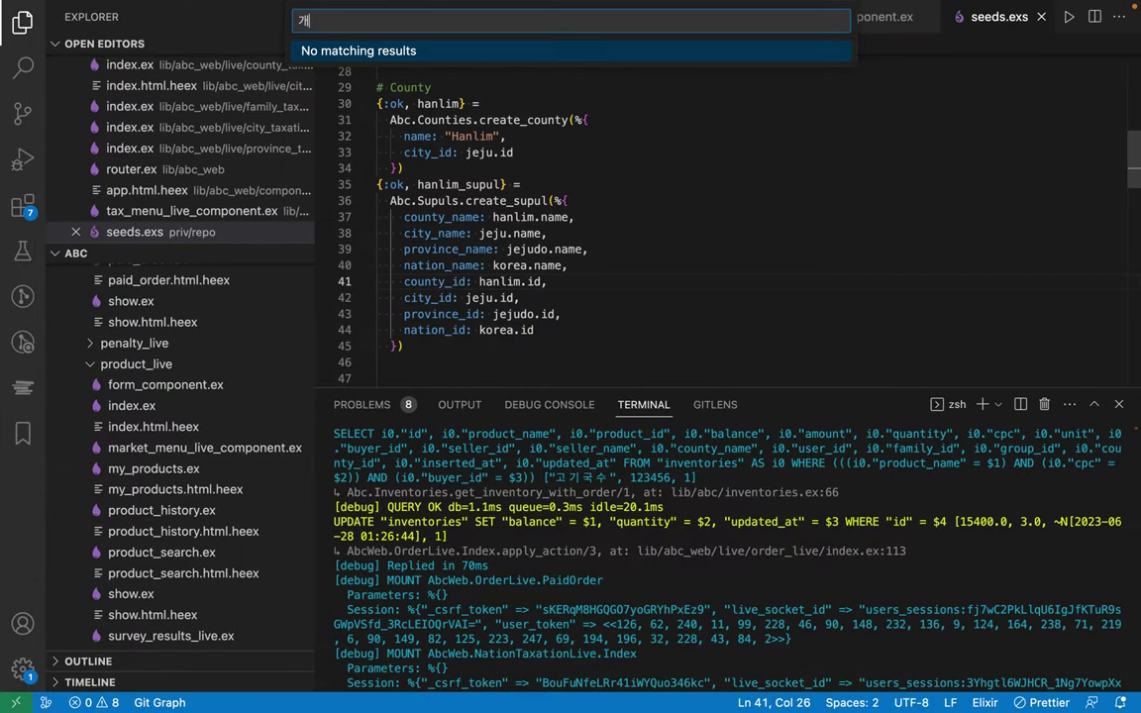
{"action": "key", "text": "BackSpace"}
{"action": "type", "text": "router"}
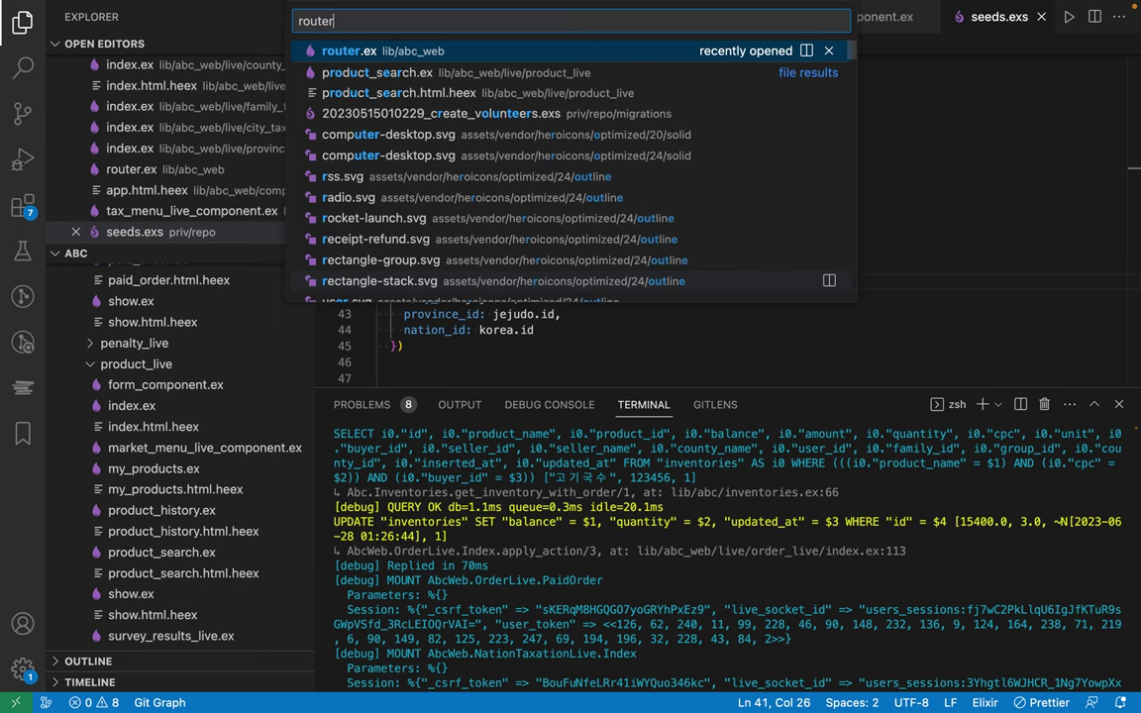
{"action": "key", "text": "Return"}
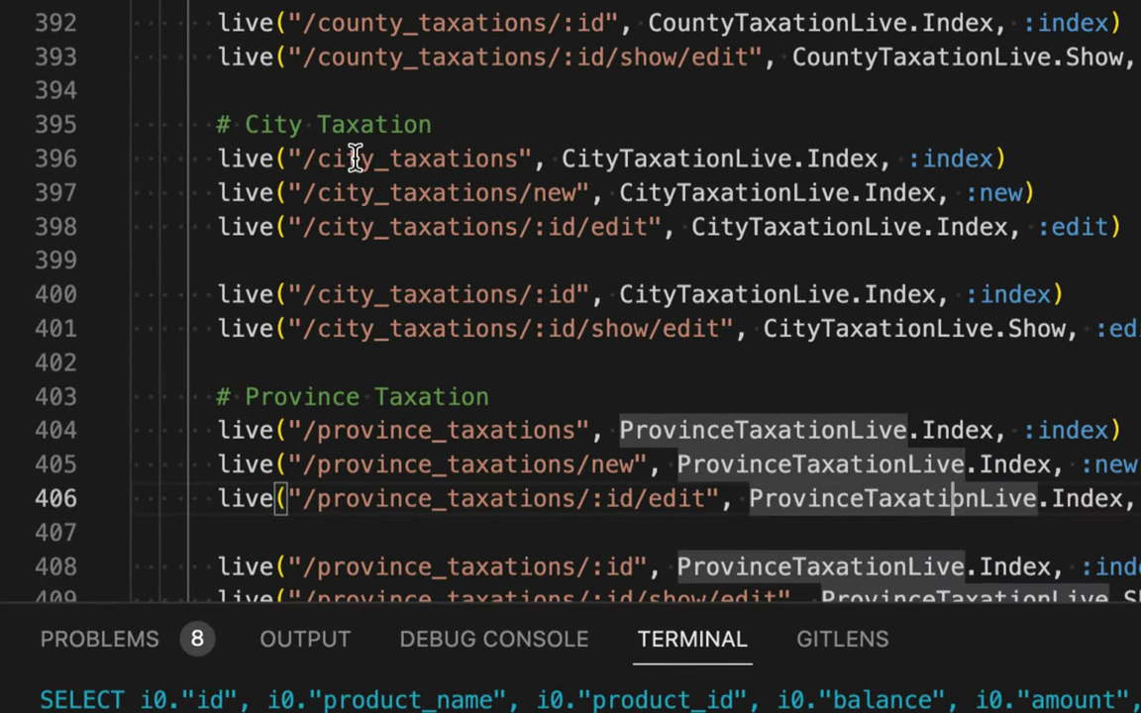
Examine the City, Province and County Taxation routes in router.ex, highlighting each block of routes.
{"action": "left_click_drag", "start_coordinate": [465, 176], "coordinate": [509, 161]}
{"action": "left_click", "coordinate": [326, 196]}
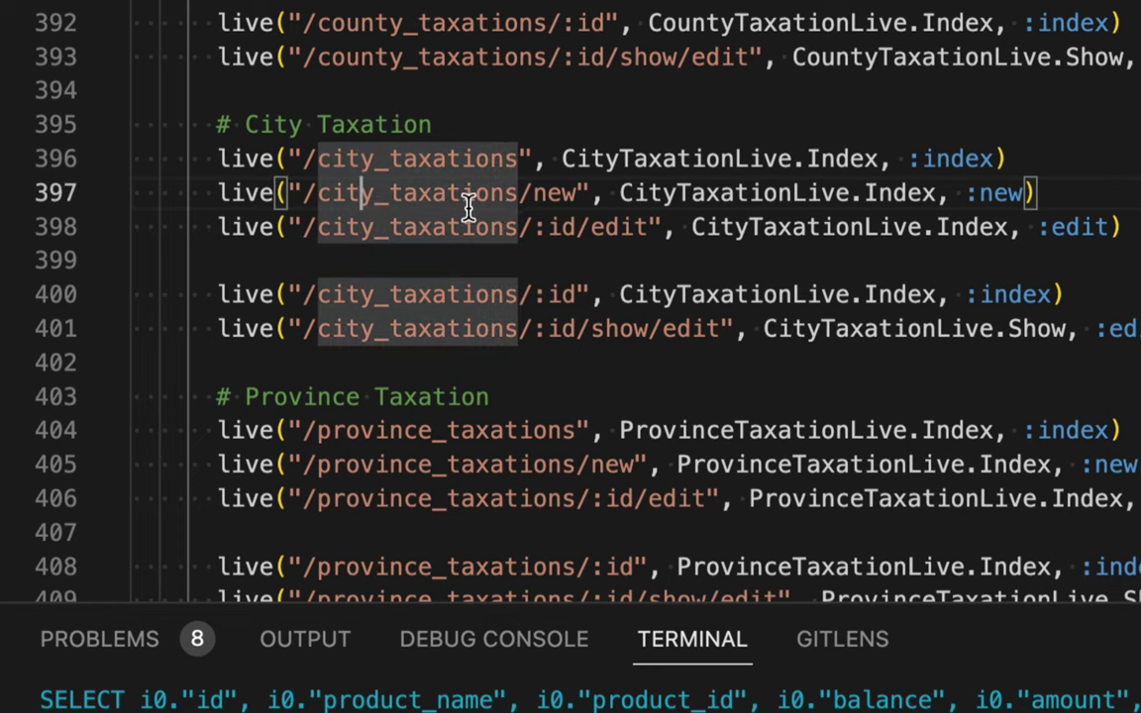
{"action": "double_click", "coordinate": [376, 229]}
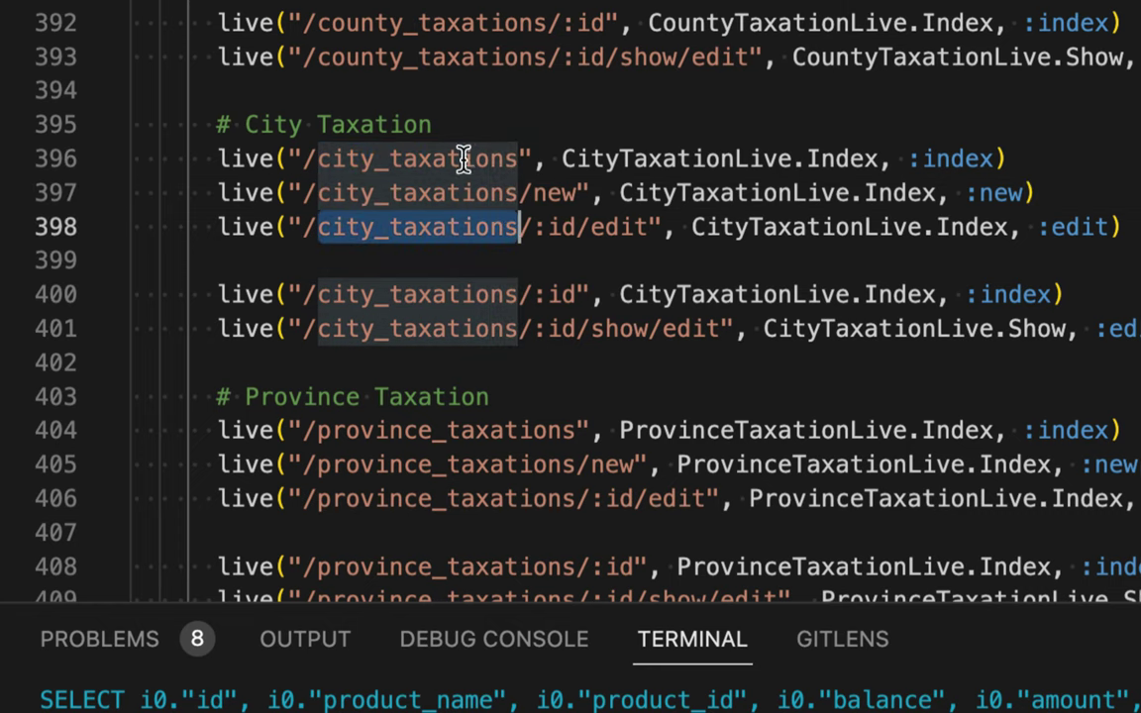
{"action": "scroll", "coordinate": [413, 196], "scroll_direction": "down", "scroll_amount": 3}
{"action": "left_click_drag", "start_coordinate": [376, 196], "coordinate": [442, 299]}
{"action": "scroll", "coordinate": [441, 300], "scroll_direction": "up", "scroll_amount": 5}
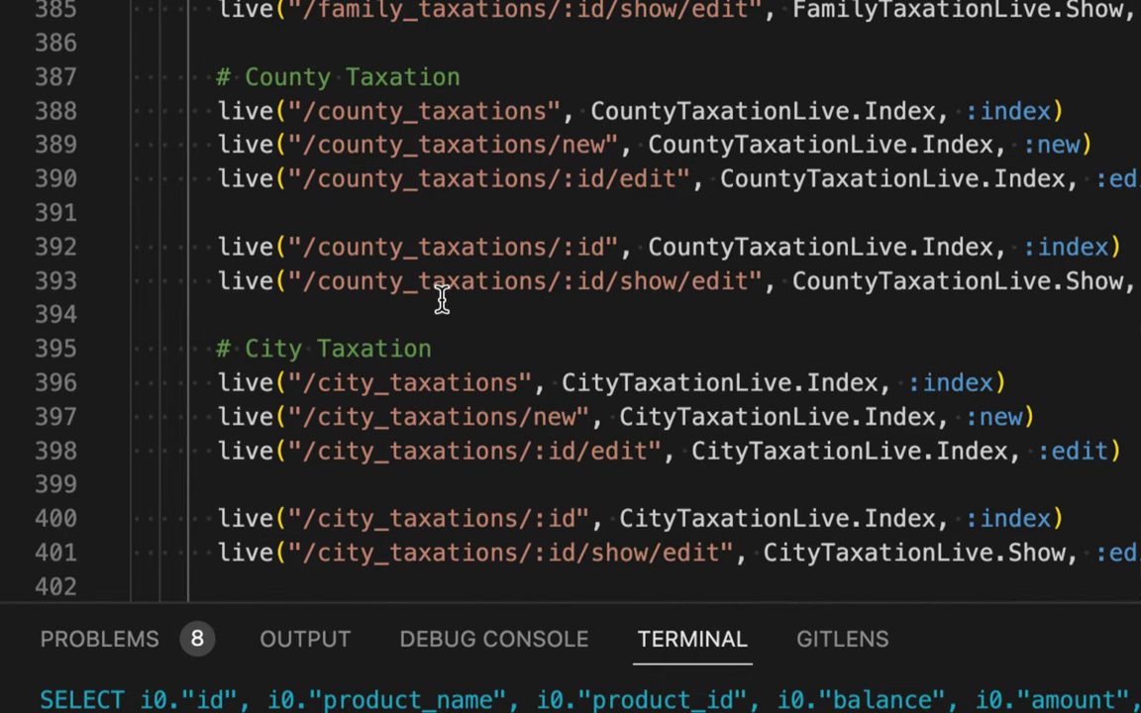
{"action": "left_click_drag", "start_coordinate": [331, 451], "coordinate": [459, 513]}
{"action": "left_click_drag", "start_coordinate": [418, 111], "coordinate": [489, 277]}
Examine the Family, Group and User Taxation routes in router.ex, highlighting each block of routes.
{"action": "scroll", "coordinate": [492, 265], "scroll_direction": "up", "scroll_amount": 2}
{"action": "scroll", "coordinate": [491, 262], "scroll_direction": "up", "scroll_amount": 2}
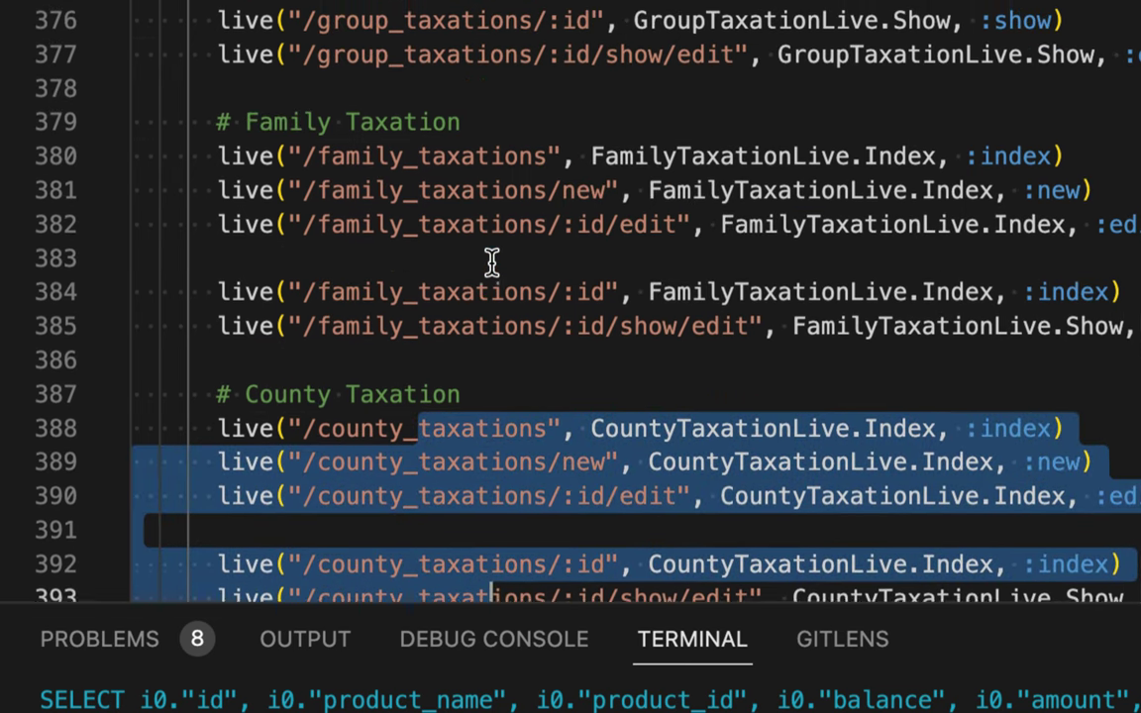
{"action": "left_click_drag", "start_coordinate": [359, 162], "coordinate": [467, 297]}
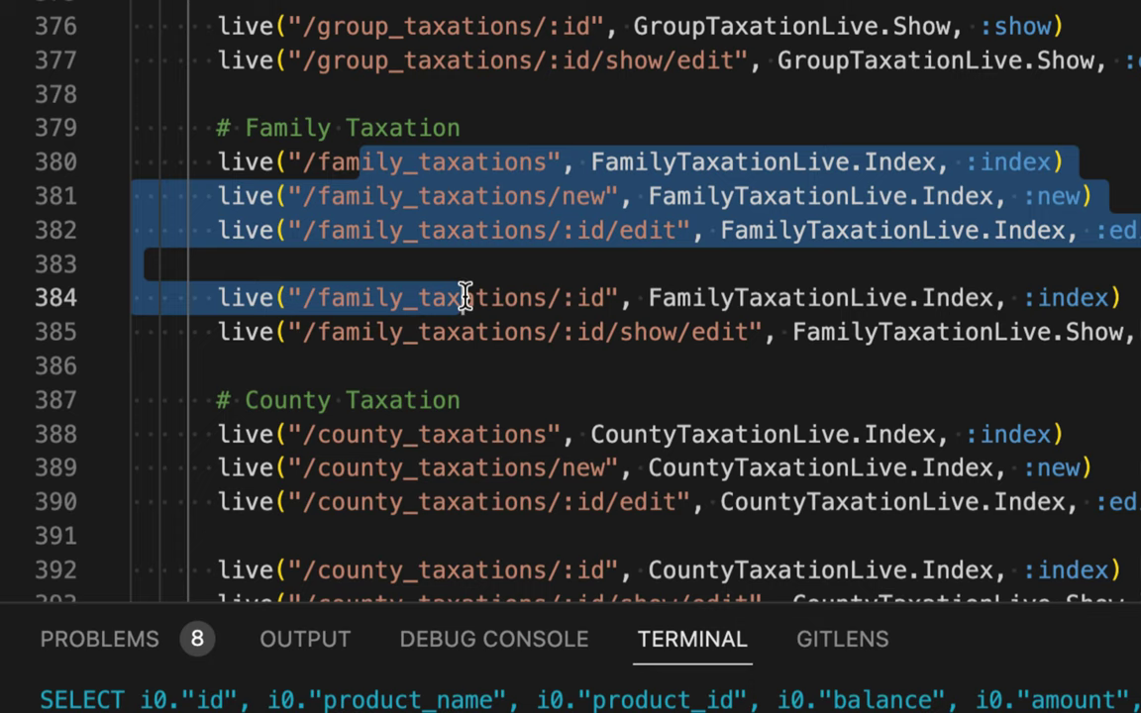
{"action": "scroll", "coordinate": [466, 298], "scroll_direction": "up", "scroll_amount": 5}
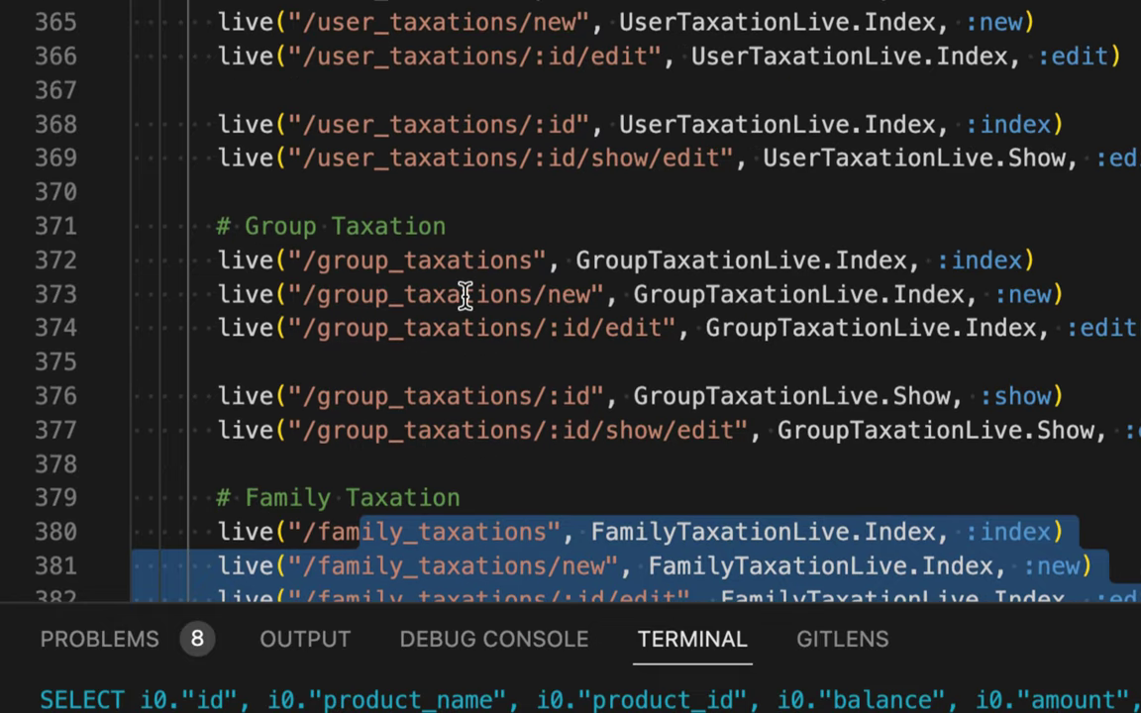
{"action": "left_click", "coordinate": [404, 264]}
{"action": "left_click_drag", "start_coordinate": [404, 269], "coordinate": [415, 384]}
{"action": "scroll", "coordinate": [415, 382], "scroll_direction": "up", "scroll_amount": 3}
{"action": "left_click", "coordinate": [391, 290]}
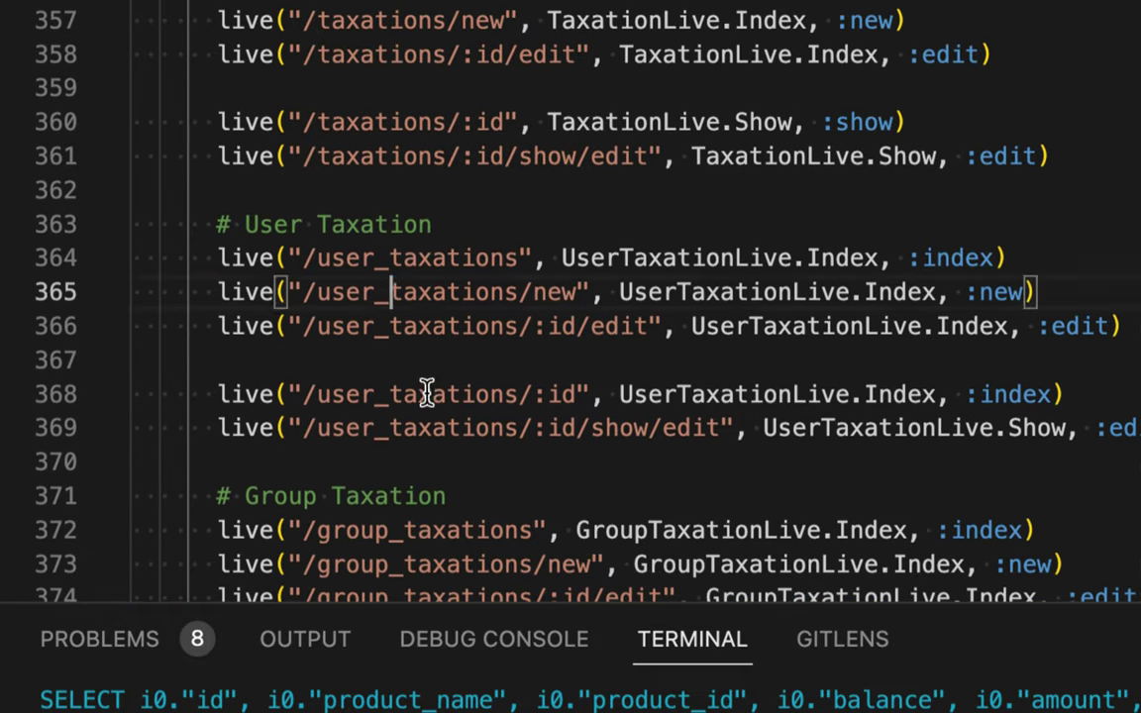
{"action": "left_click", "coordinate": [433, 394], "text": "shift"}
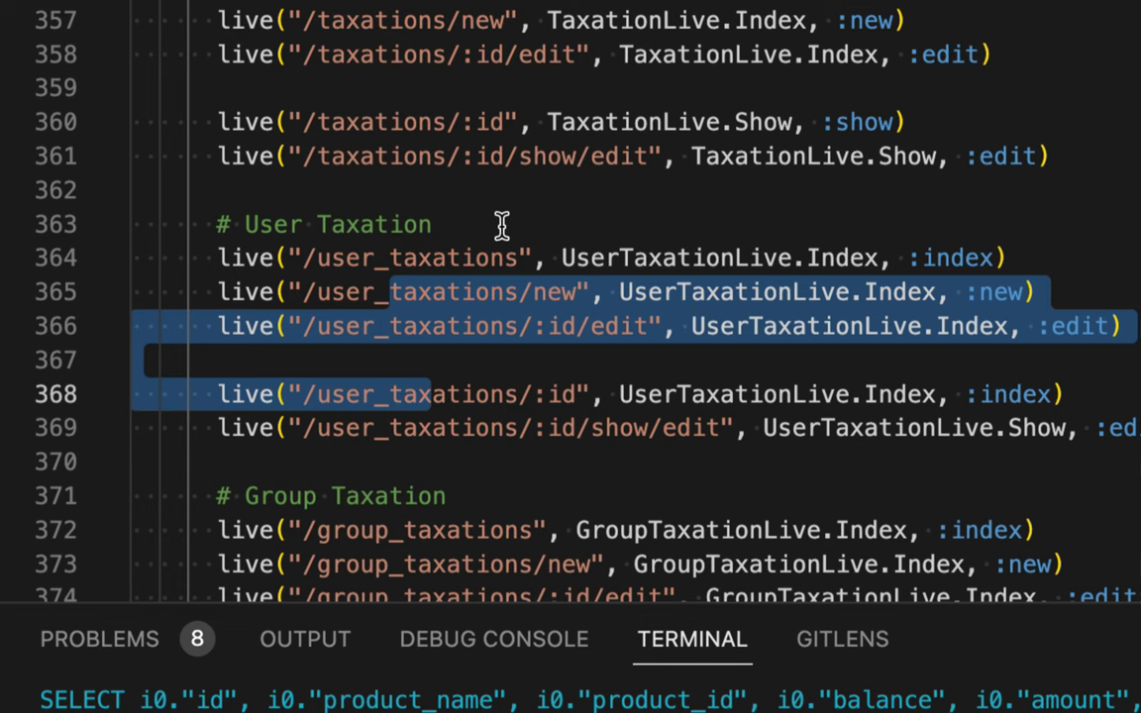
{"action": "left_click", "coordinate": [750, 252]}
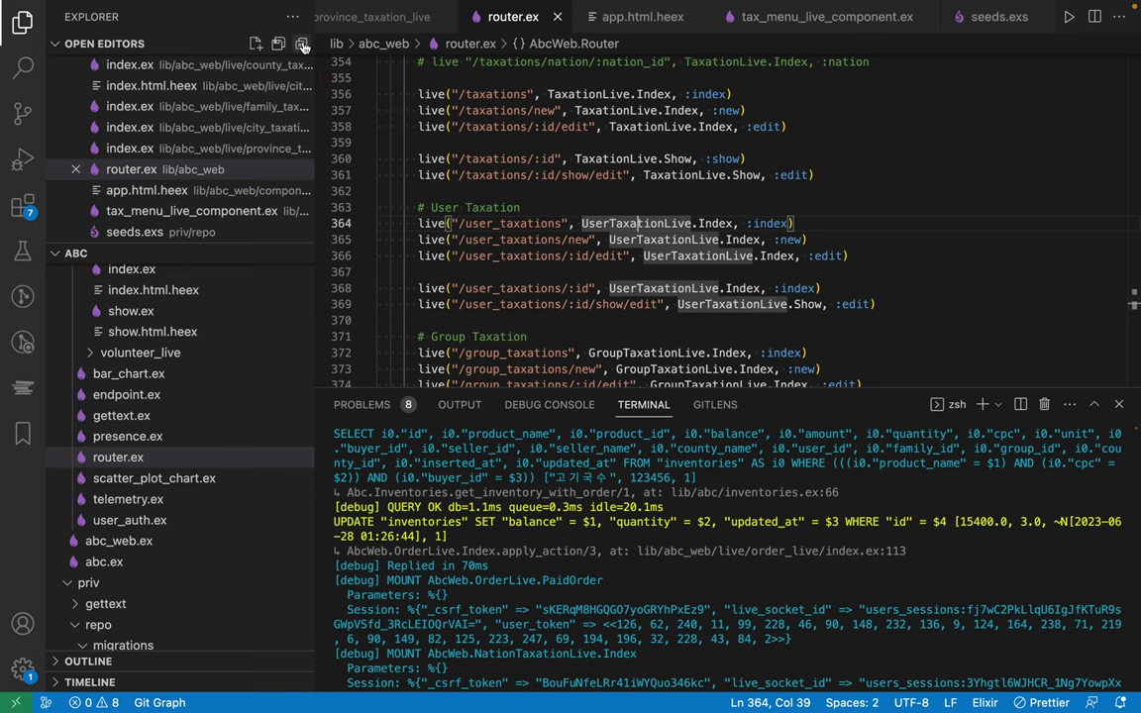
Close all open editors in VS Code, and switch back to the spreadsheet in Chrome to commit cell B9.
{"action": "left_click", "coordinate": [302, 46]}
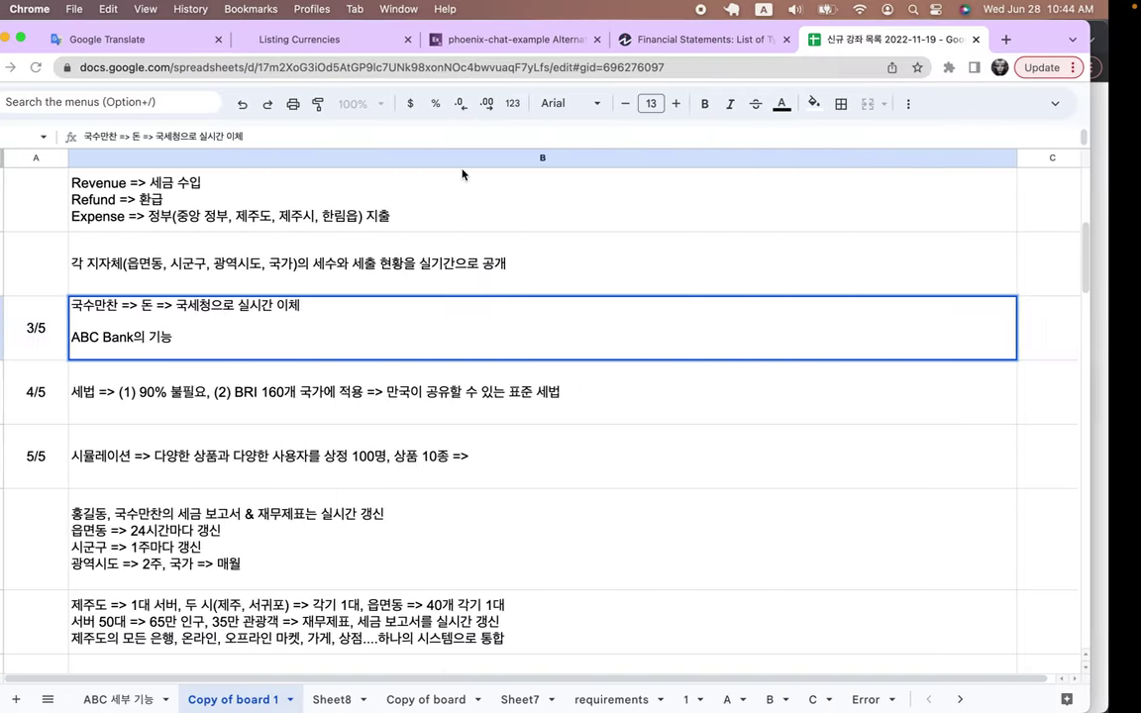
{"action": "left_click", "coordinate": [505, 275]}
Change the episode number in the header title in cell B1 to 22.
{"action": "scroll", "coordinate": [505, 274], "scroll_direction": "up", "scroll_amount": 5}
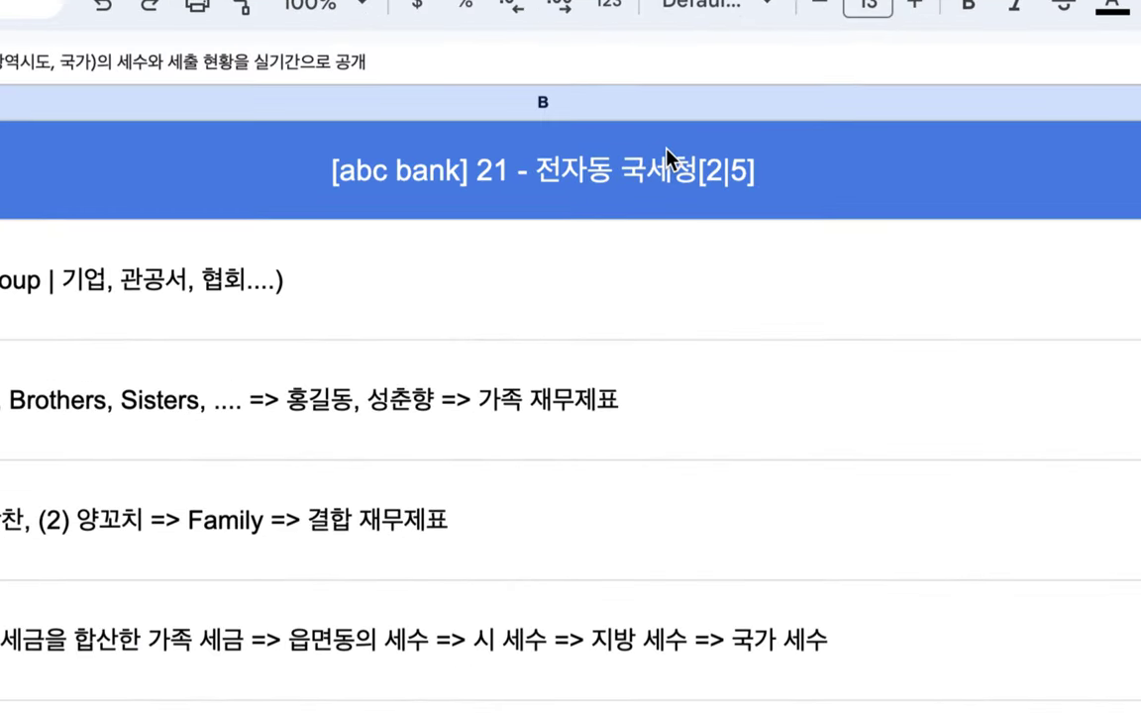
{"action": "double_click", "coordinate": [667, 158]}
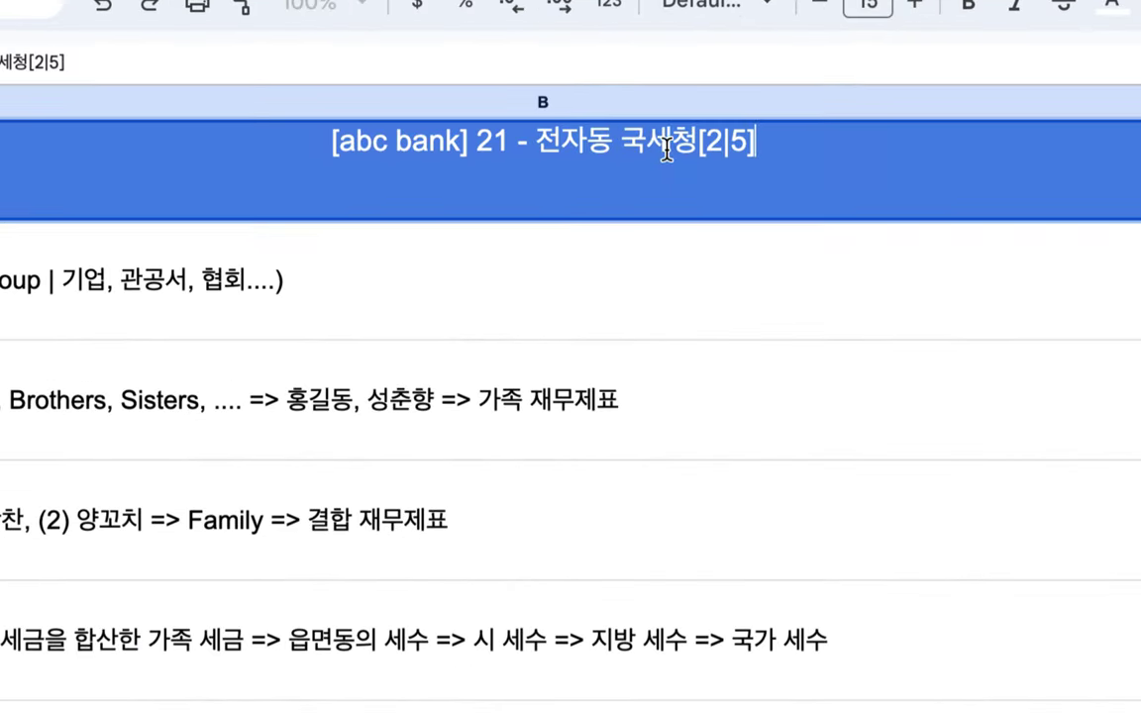
{"action": "left_click", "coordinate": [511, 142]}
{"action": "key", "text": "BackSpace"}
{"action": "type", "text": "2"}
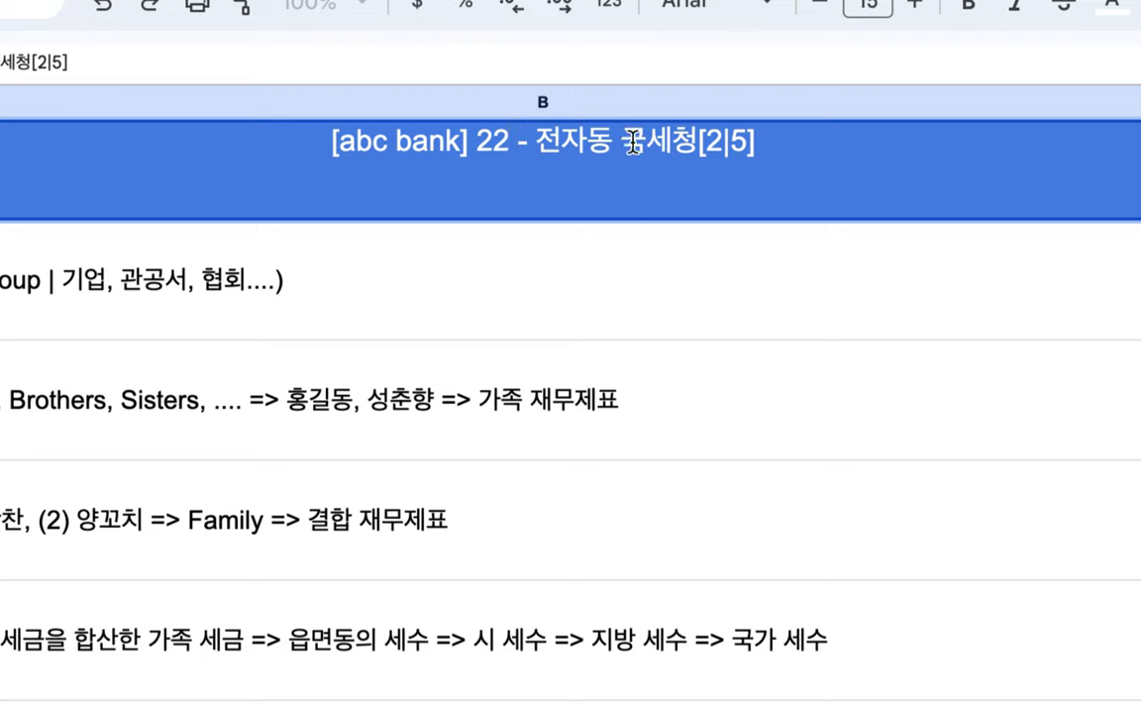
Replace "국세청[2|5]" in the B1 title with "통계청[1|5]" and commit the cell.
{"action": "left_click_drag", "start_coordinate": [631, 144], "coordinate": [833, 142]}
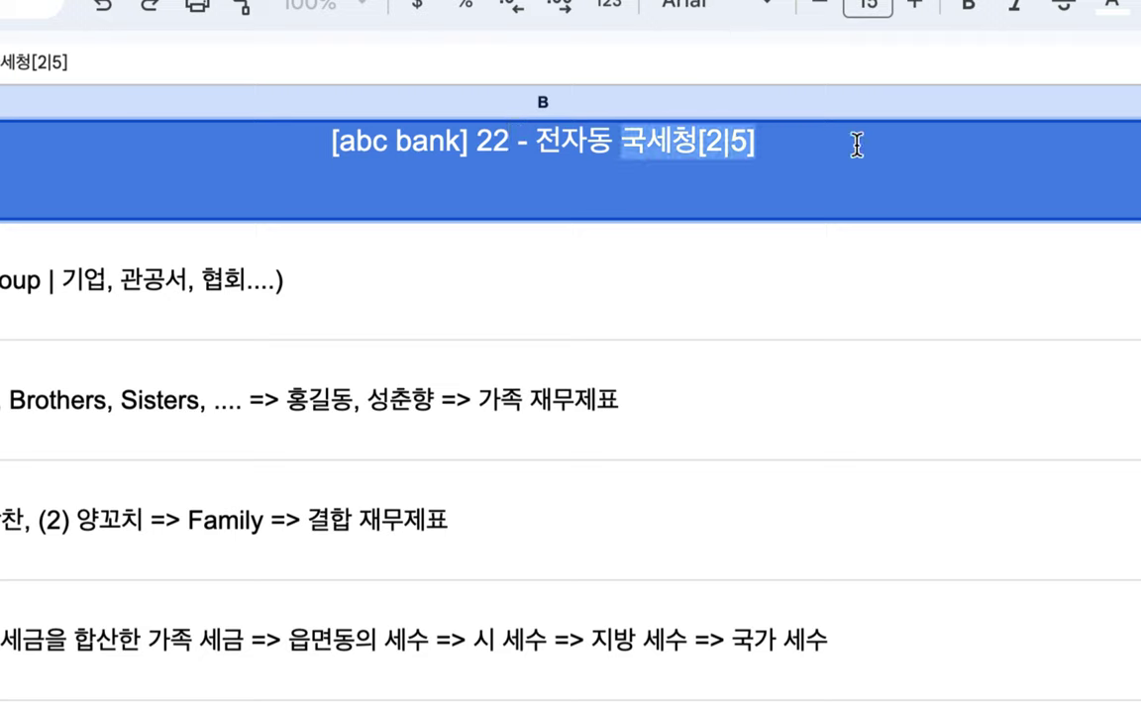
{"action": "type", "text": "xhd"}
{"action": "key", "text": "BackSpace"}
{"action": "key", "text": "BackSpace"}
{"action": "key", "text": "BackSpace"}
{"action": "type", "text": "통ㄱㅖ청"}
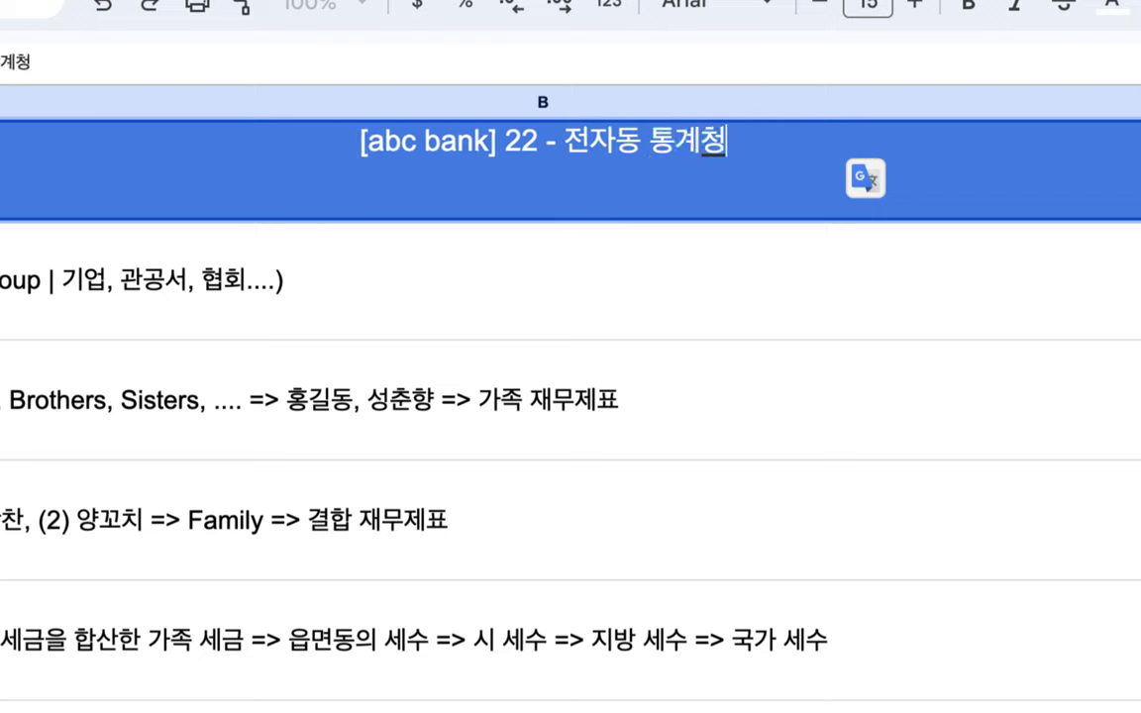
{"action": "type", "text": "[1|5]"}
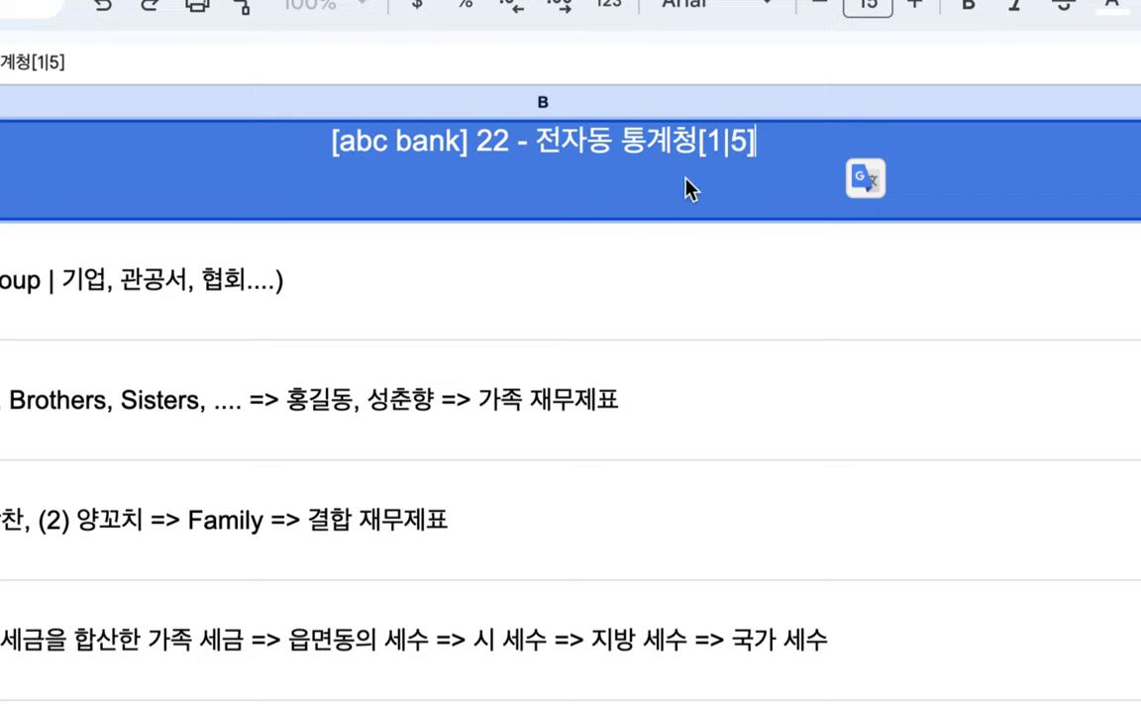
{"action": "left_click_drag", "start_coordinate": [476, 145], "coordinate": [753, 146]}
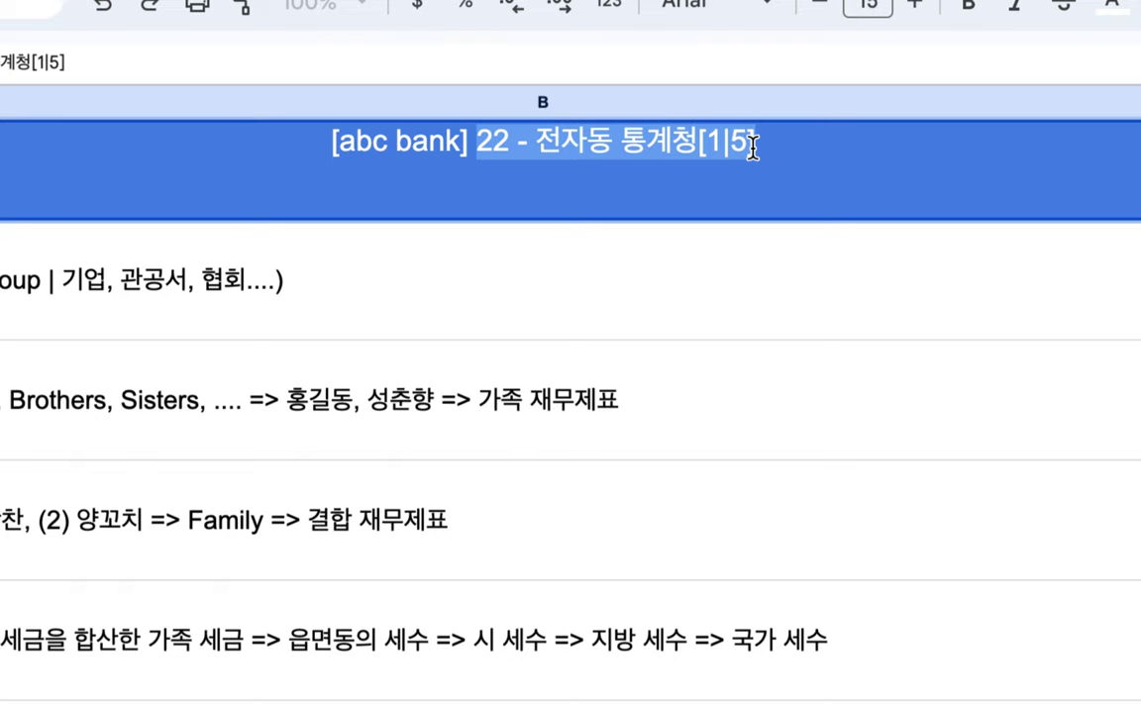
{"action": "left_click", "coordinate": [380, 305]}
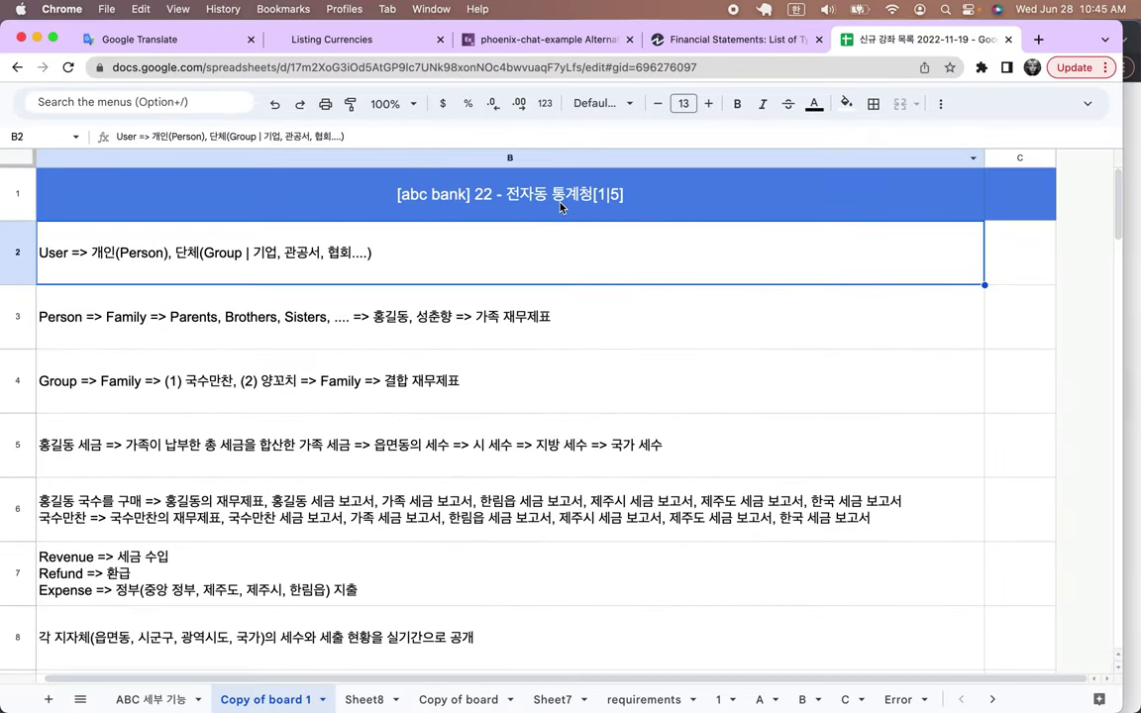
{"action": "left_click", "coordinate": [559, 207]}
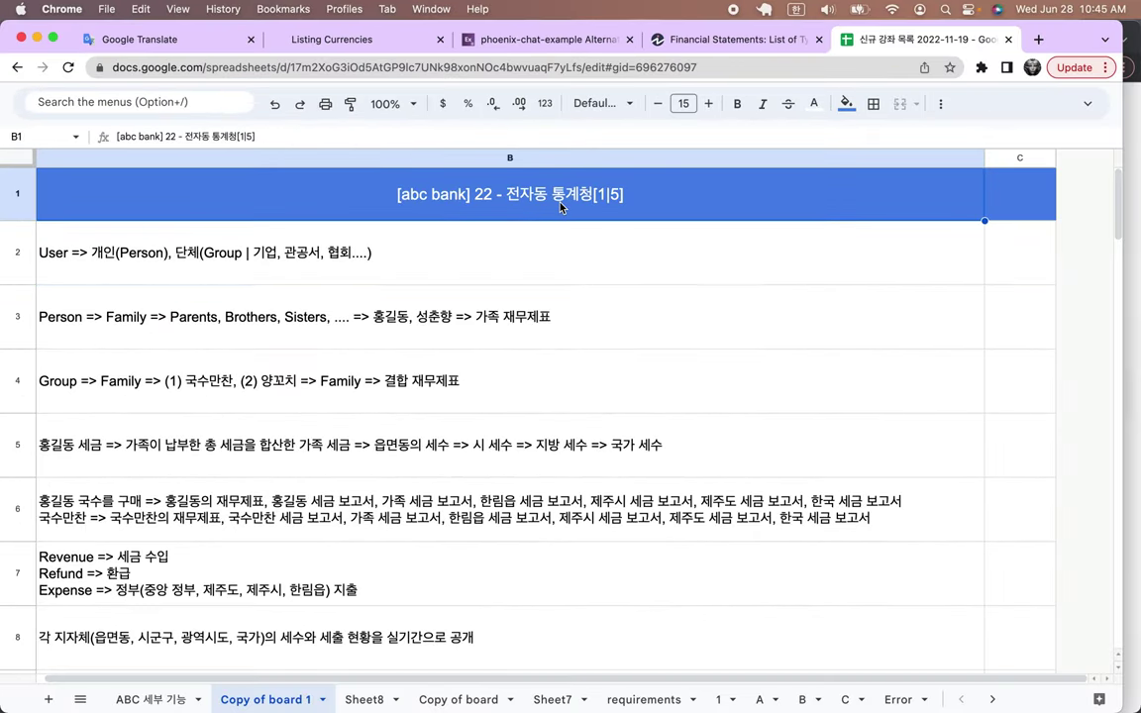
{"action": "left_click", "coordinate": [482, 310]}
{"action": "scroll", "coordinate": [433, 273], "scroll_direction": "down", "scroll_amount": 10}
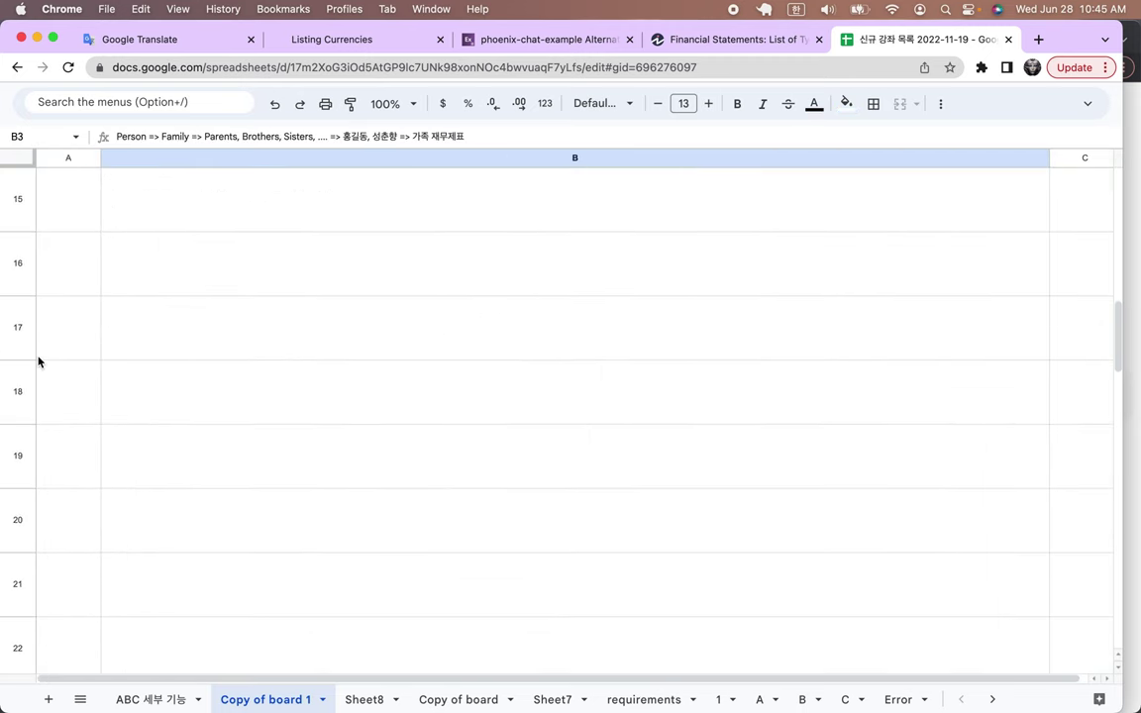